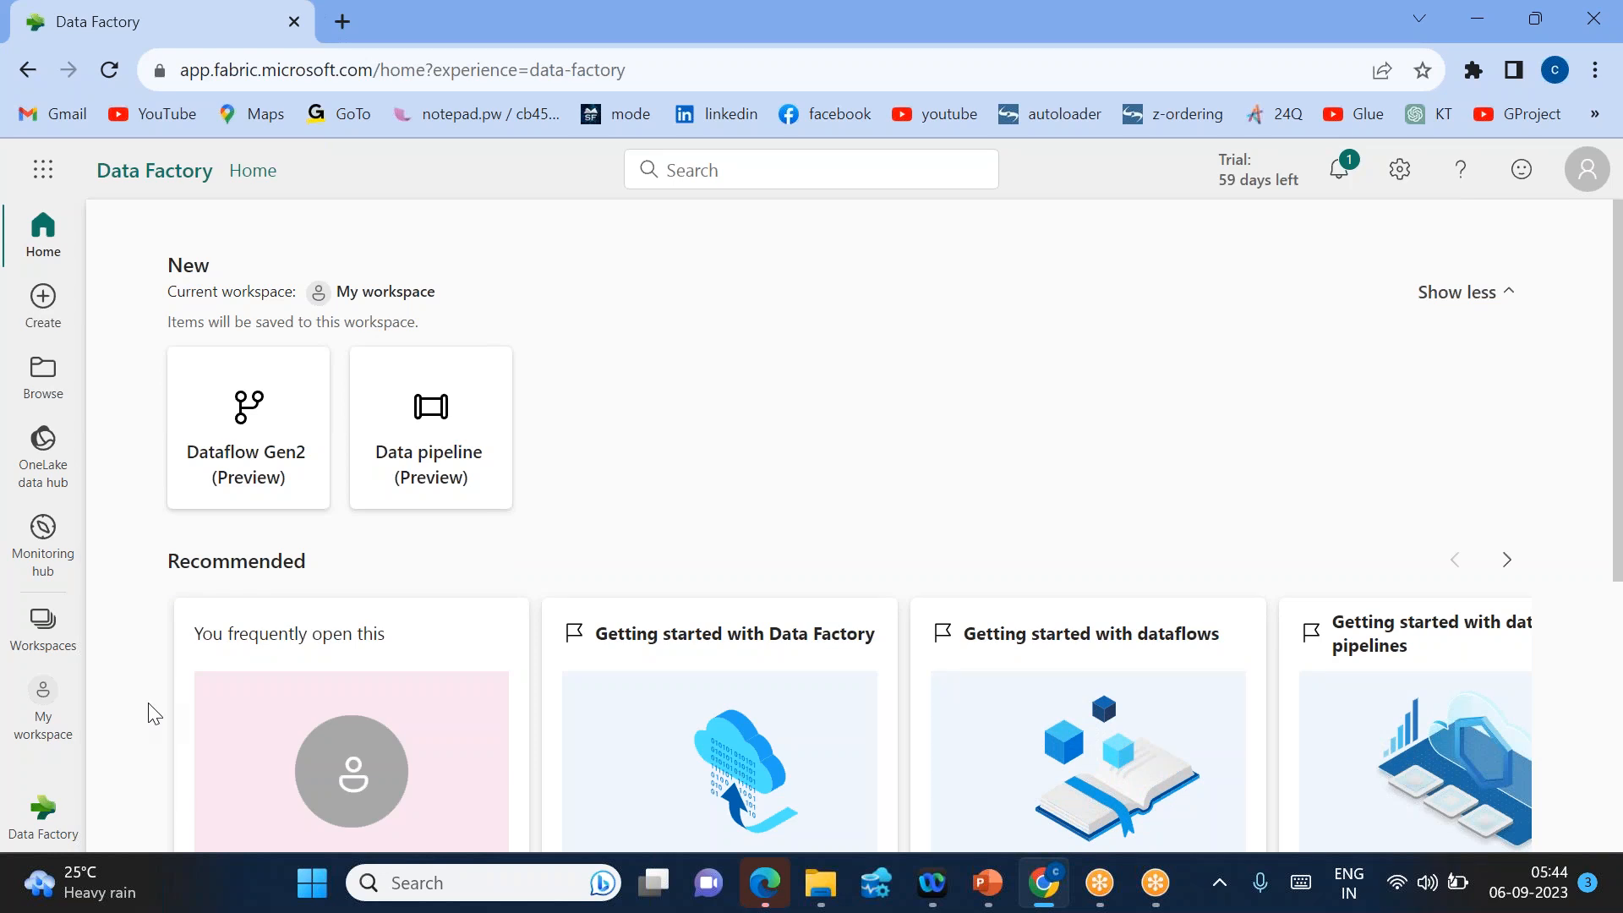
- Create a new workspace named my-workspace-demo
{"action": "left_click", "coordinate": [43, 626]}
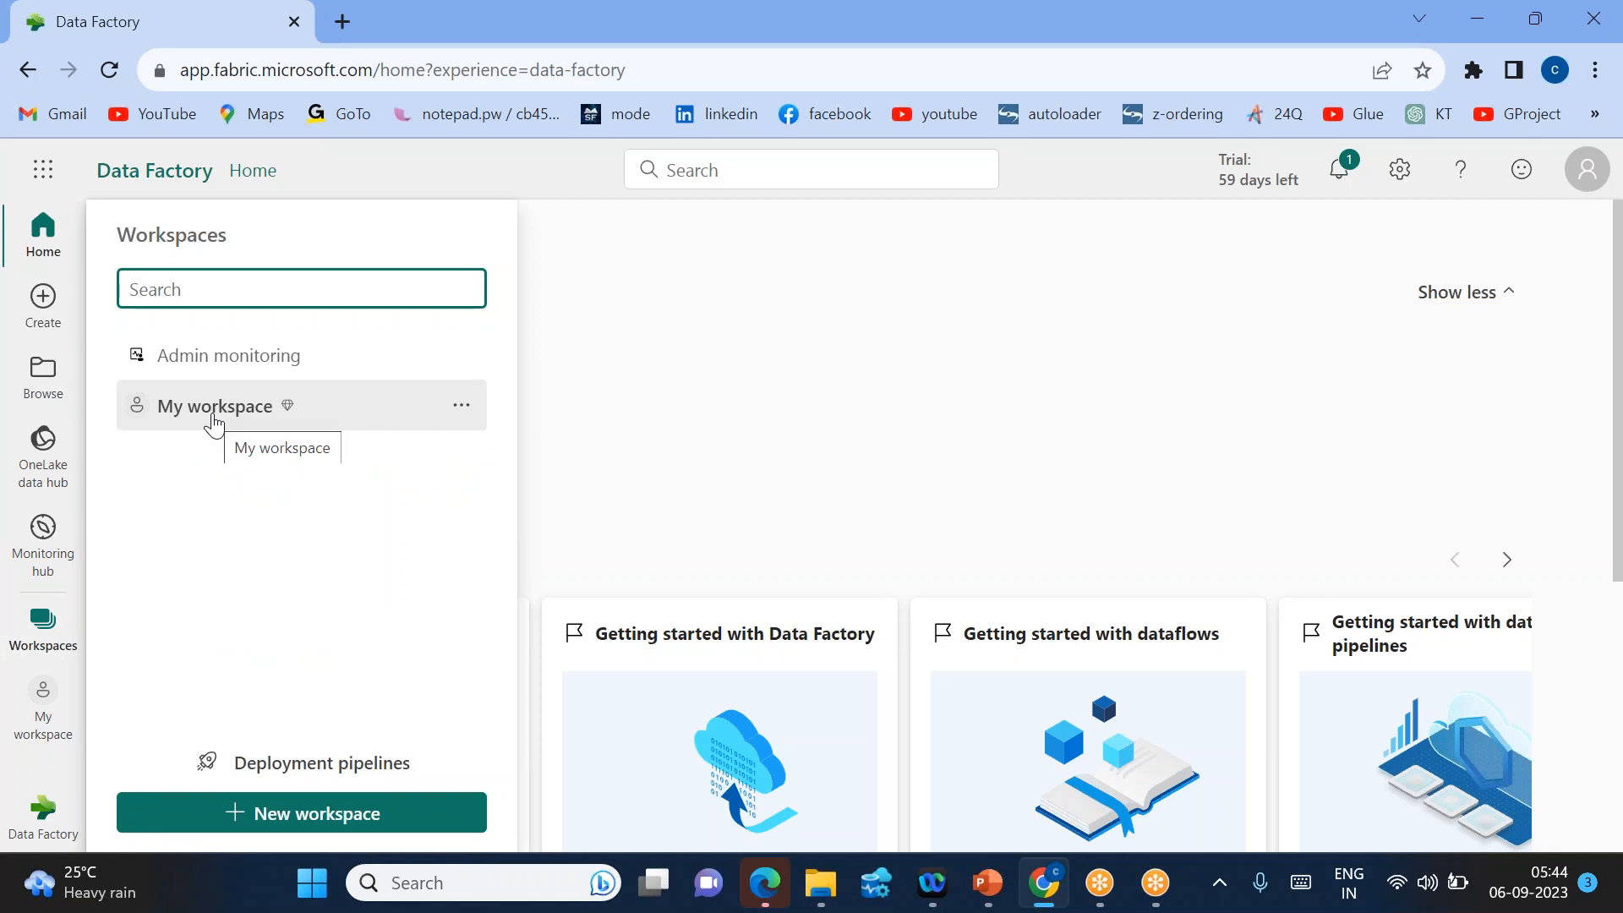
{"action": "left_click", "coordinate": [294, 814]}
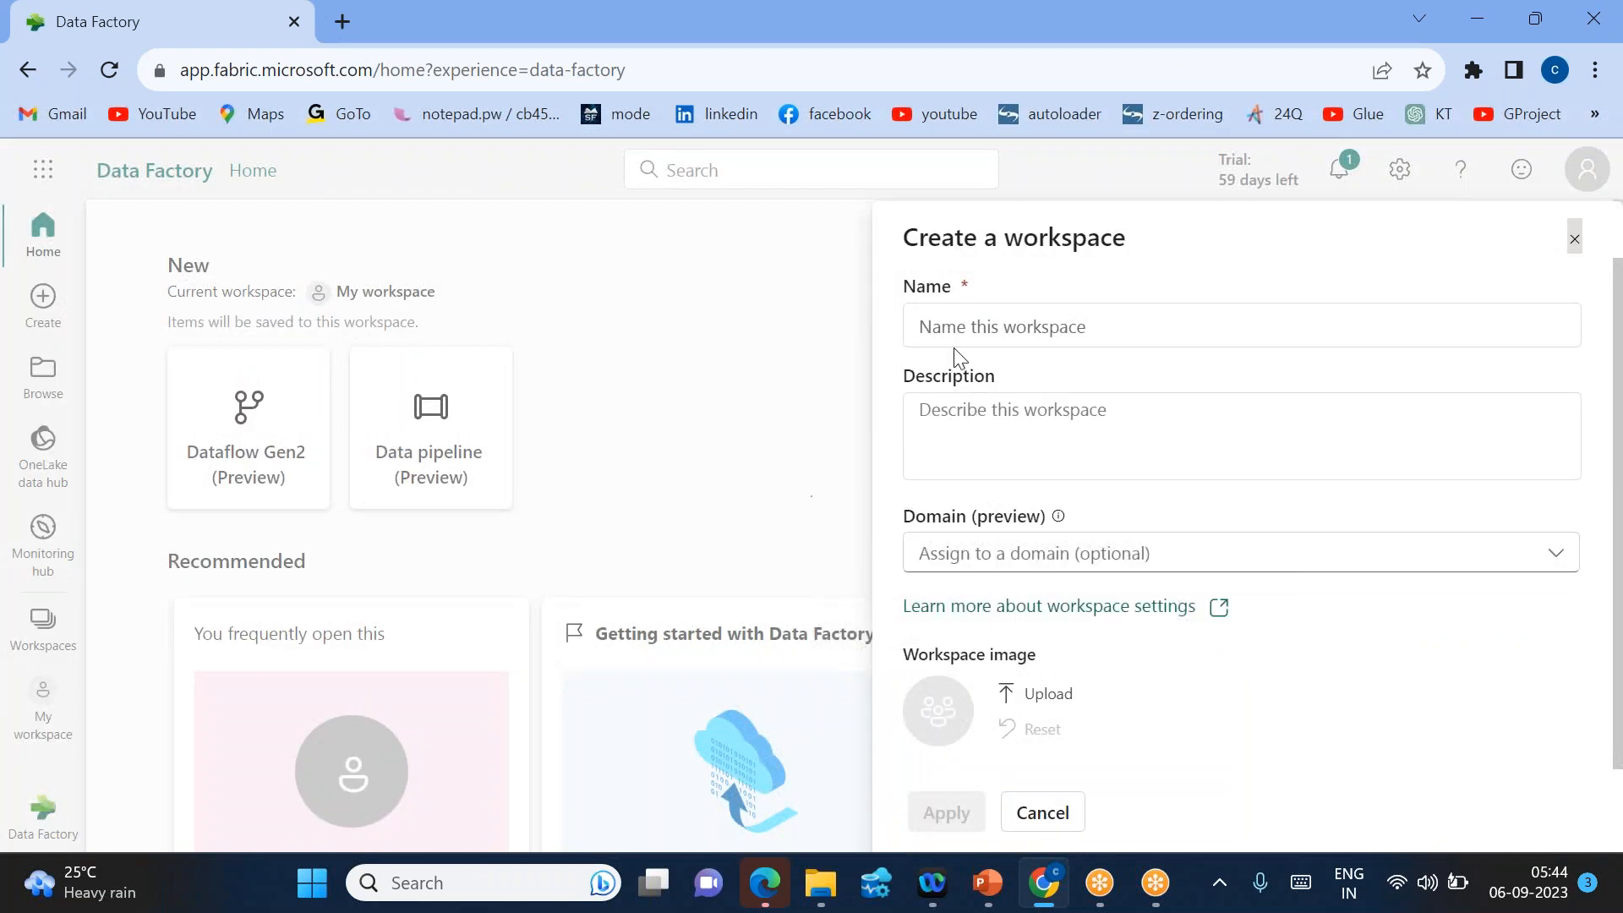
{"action": "left_click", "coordinate": [936, 325]}
{"action": "type", "text": "my"}
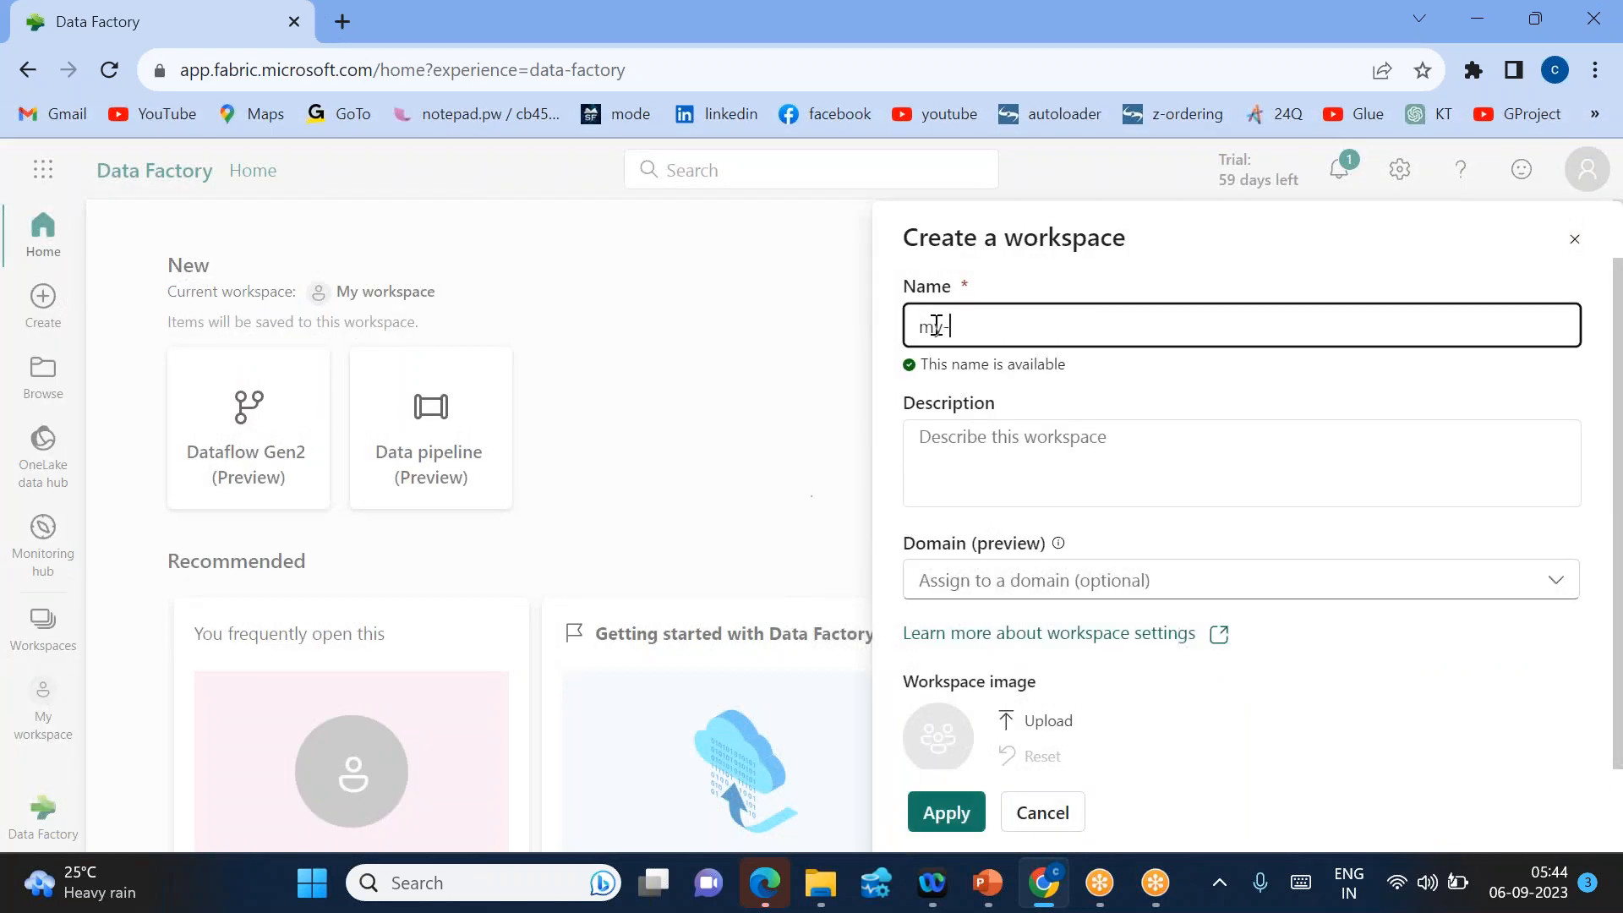
{"action": "type", "text": "-wwo"}
{"action": "key", "text": "BackSpace"}
{"action": "key", "text": "BackSpace"}
{"action": "type", "text": "ro"}
{"action": "type", "text": "ksa"}
{"action": "type", "text": "ace-demo"}
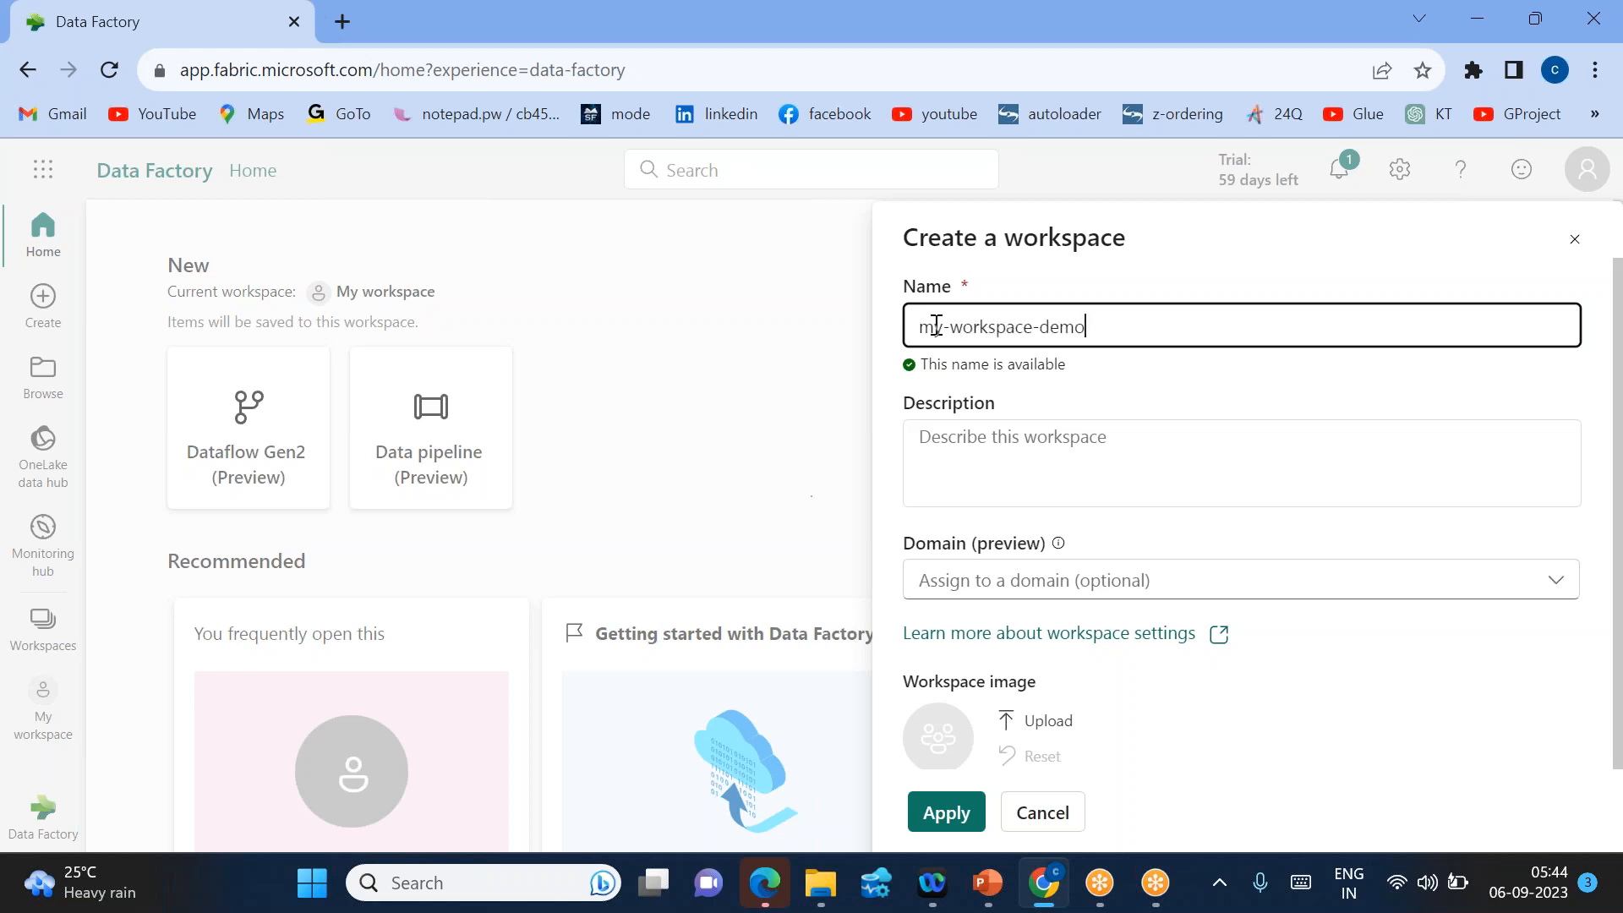
{"action": "left_click", "coordinate": [943, 814]}
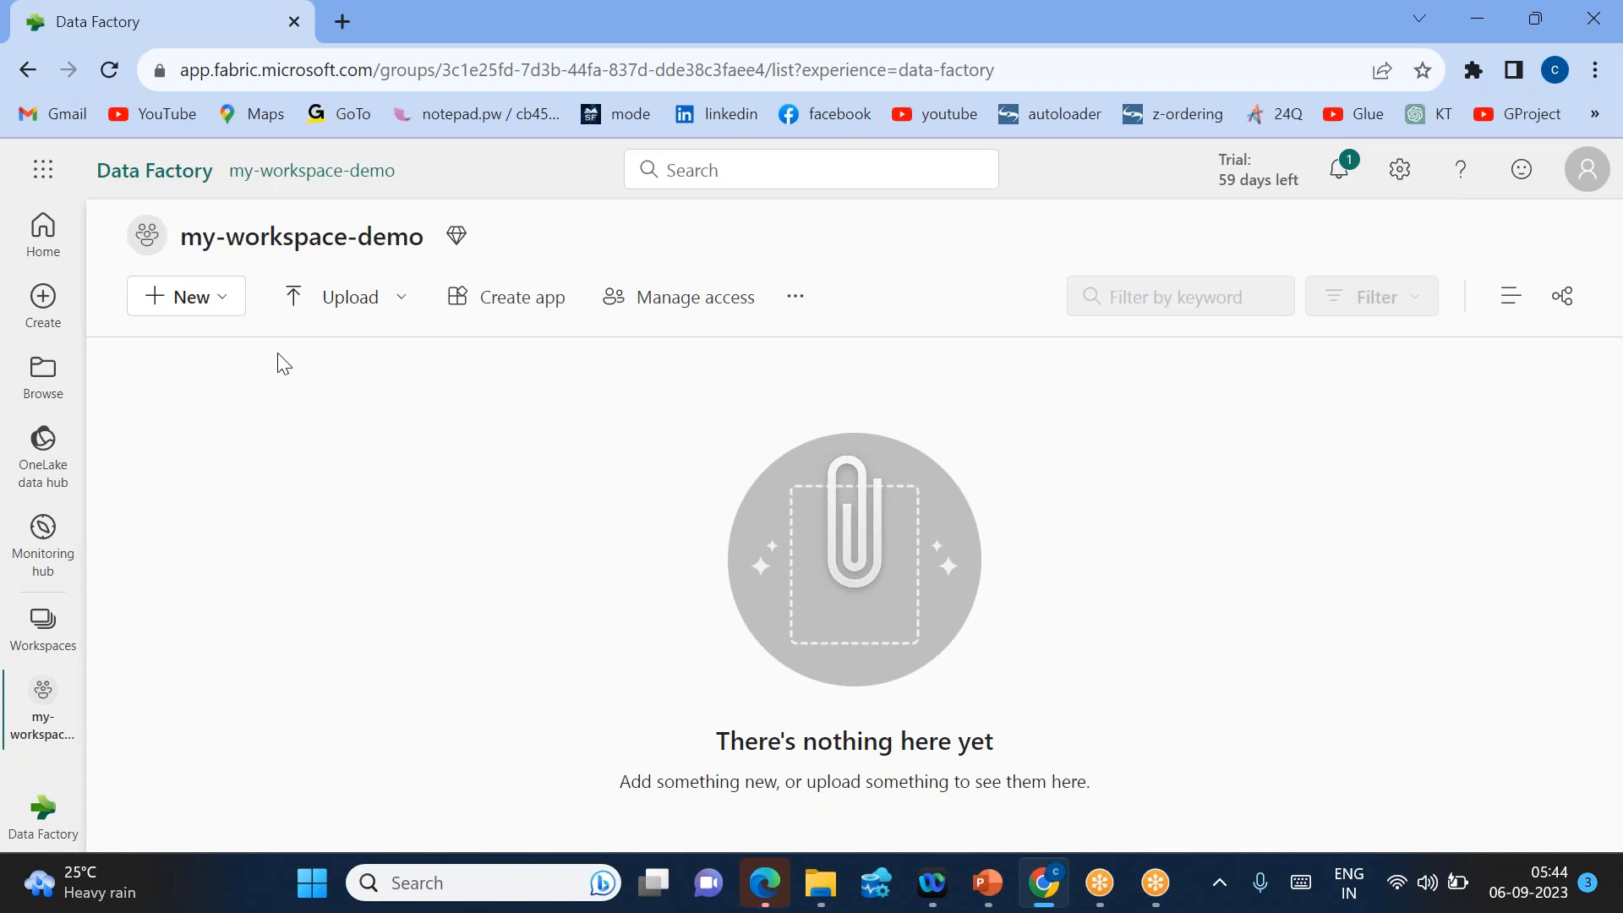
- Create a lakehouse named my_lakehouse_demo in the my-workspace-demo workspace
{"action": "left_click", "coordinate": [216, 302]}
{"action": "scroll", "coordinate": [267, 695], "scroll_direction": "down", "scroll_amount": 1}
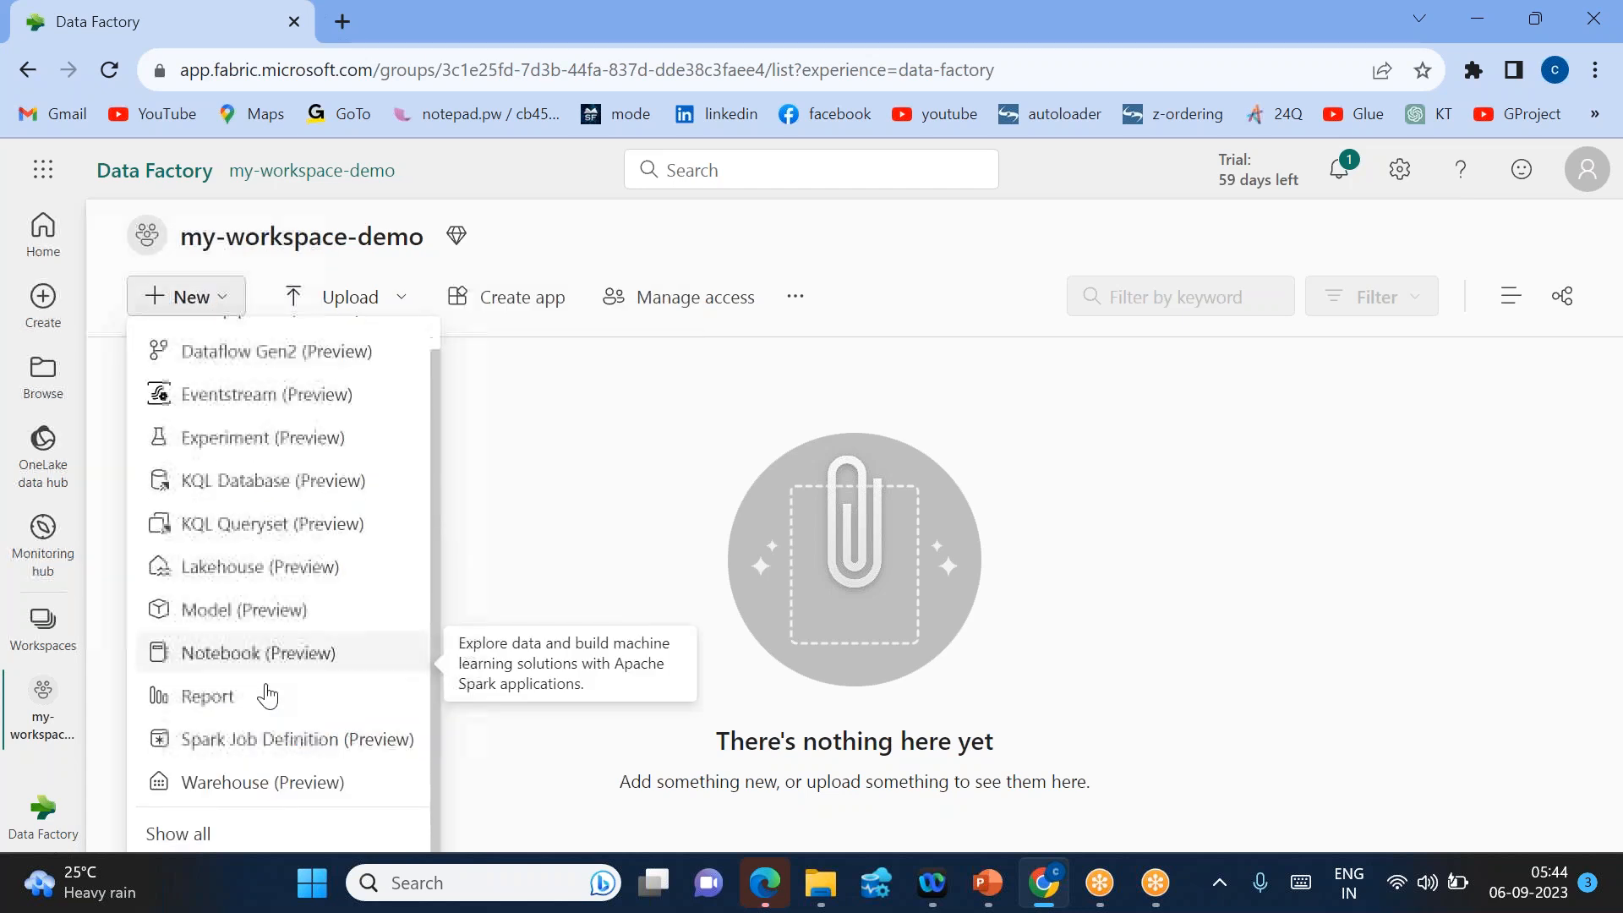
{"action": "scroll", "coordinate": [250, 681], "scroll_direction": "up", "scroll_amount": 2}
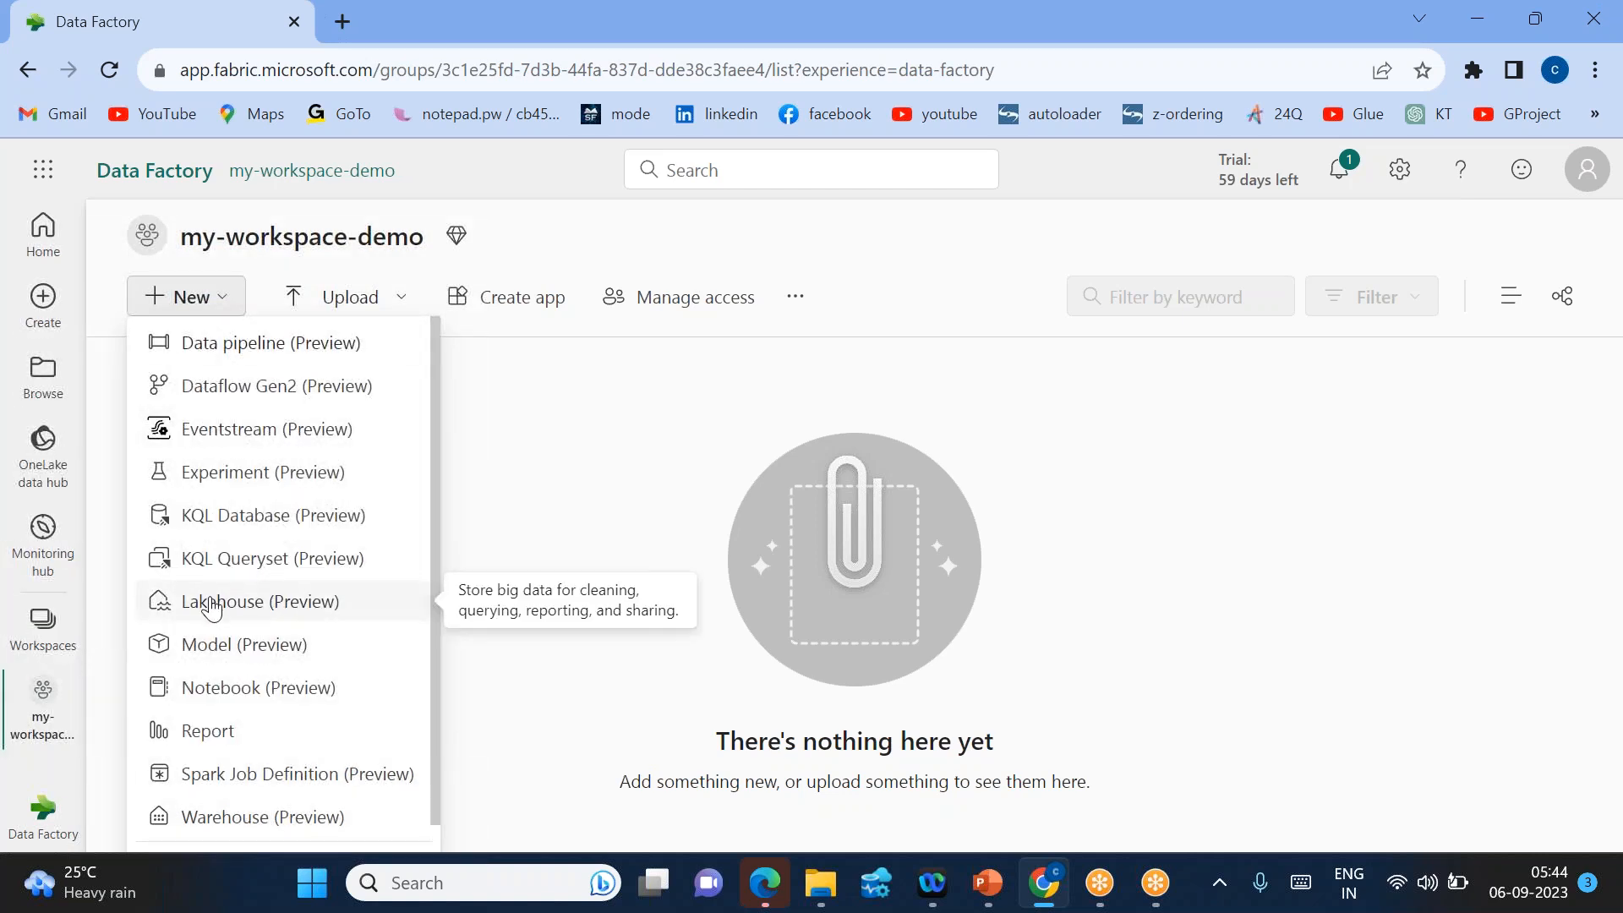
{"action": "left_click", "coordinate": [241, 603]}
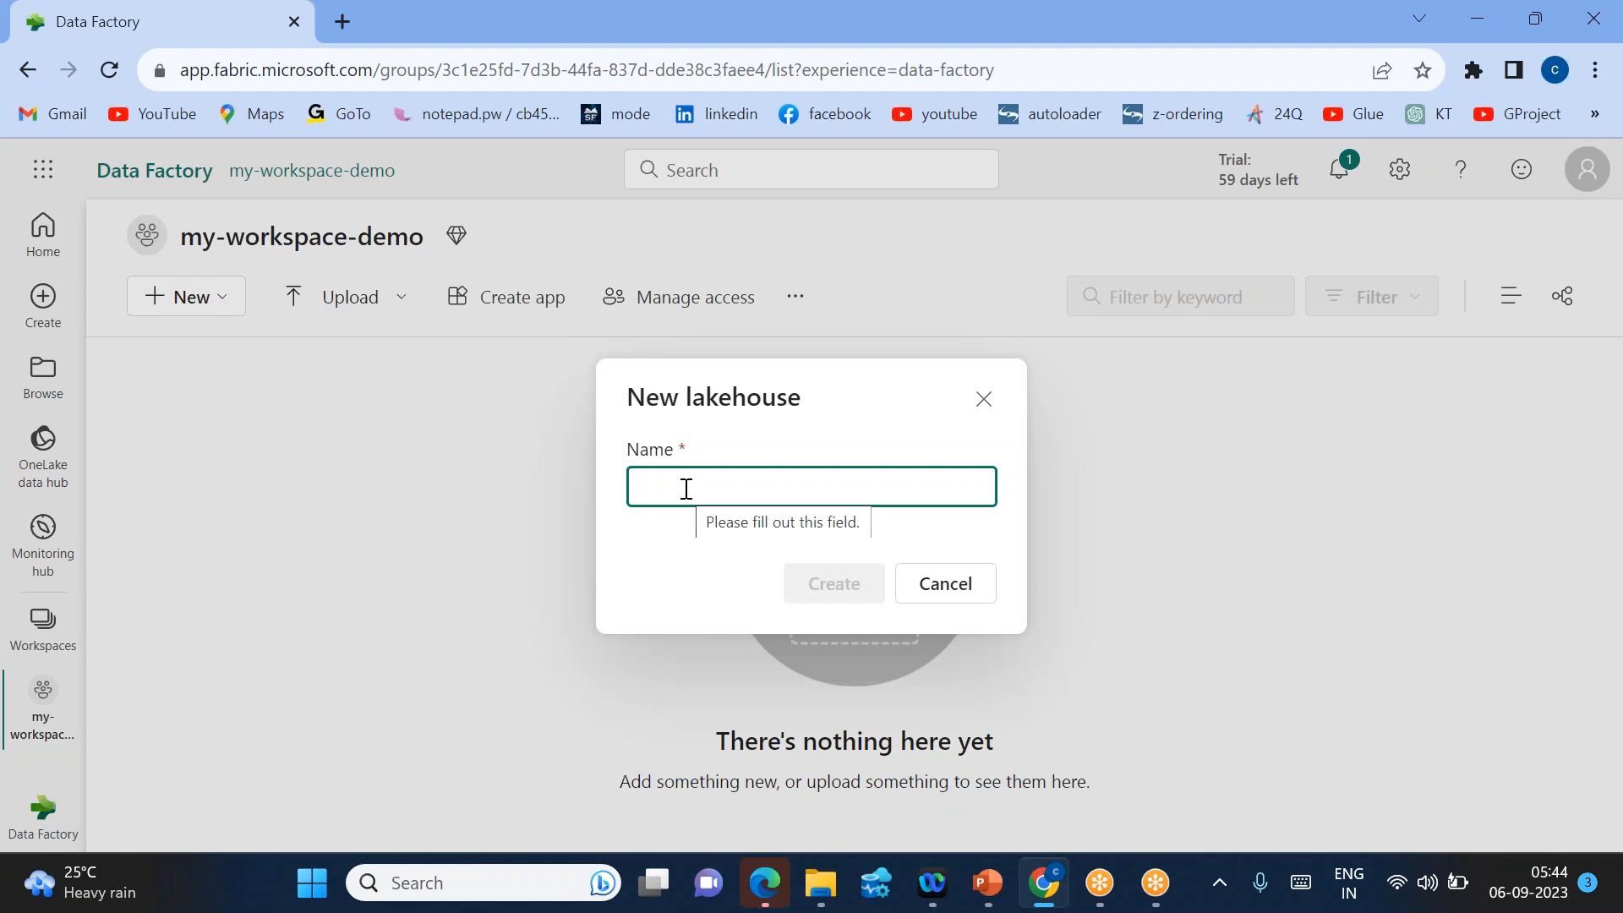
{"action": "type", "text": "my"}
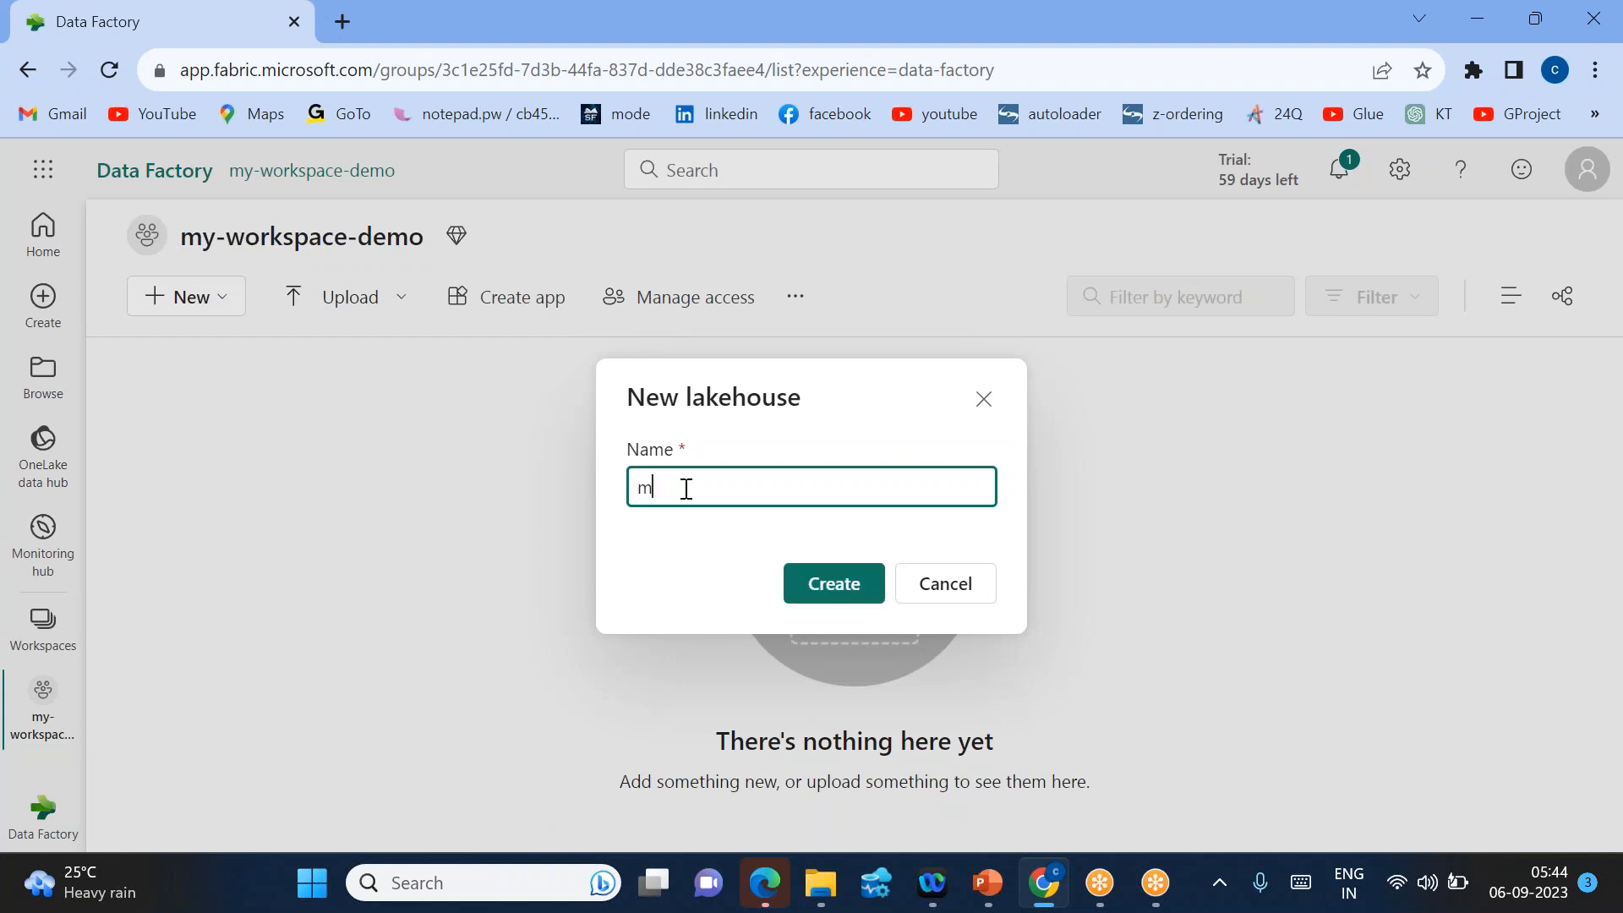
{"action": "type", "text": "_lakehouse_demo"}
{"action": "left_click", "coordinate": [826, 594]}
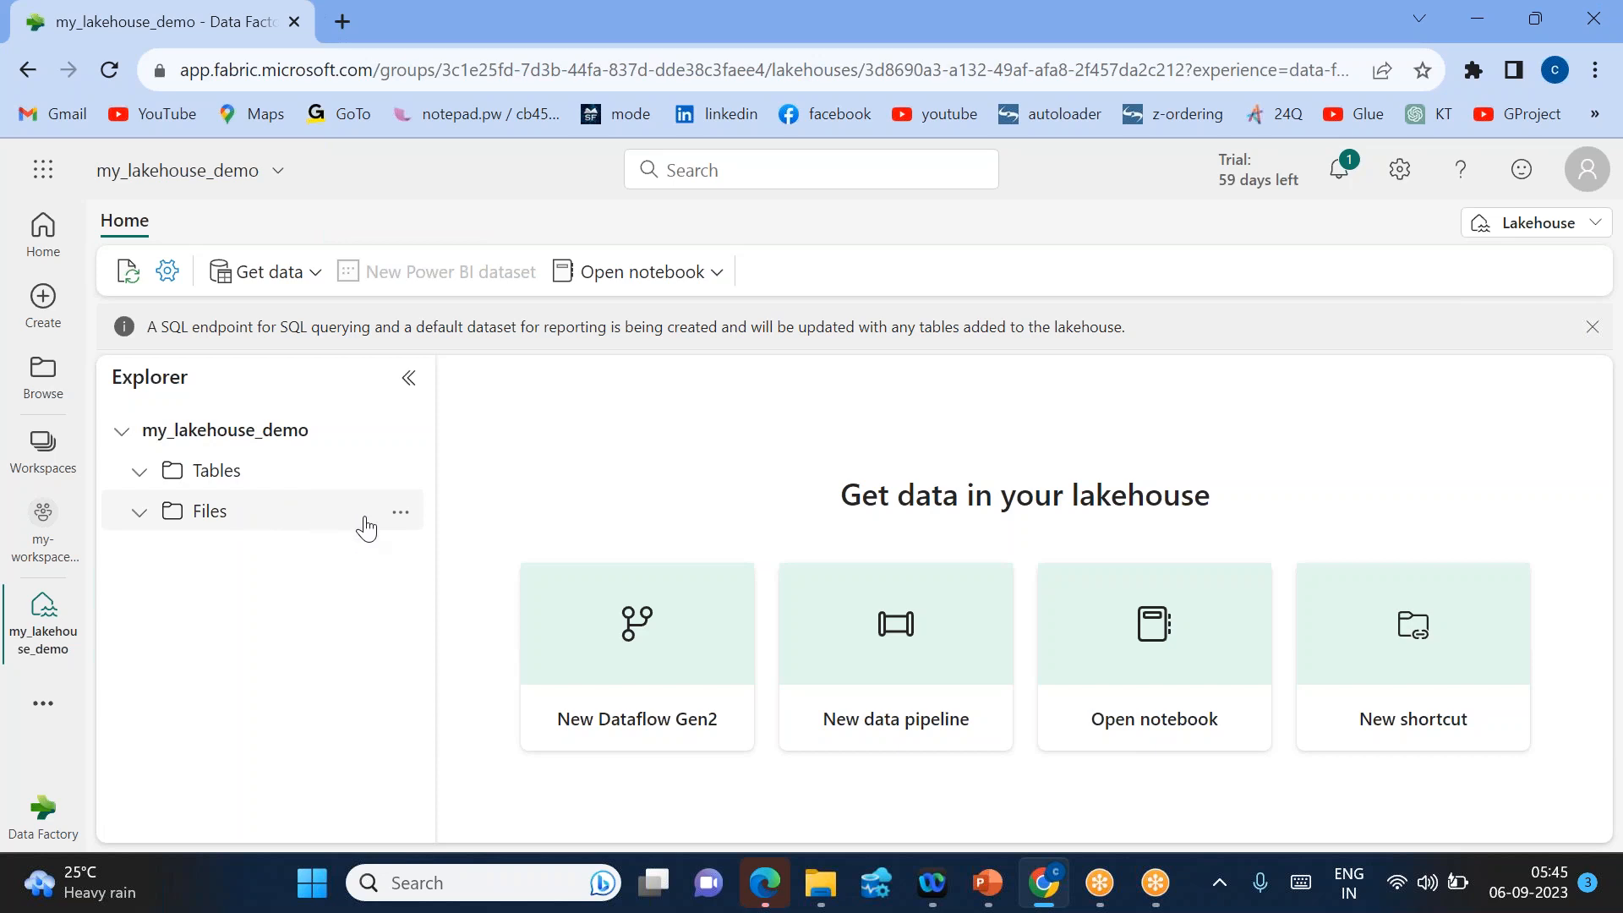
- Go back from the new lakehouse to the item list of the my-workspace-demo workspace
{"action": "left_click", "coordinate": [40, 451]}
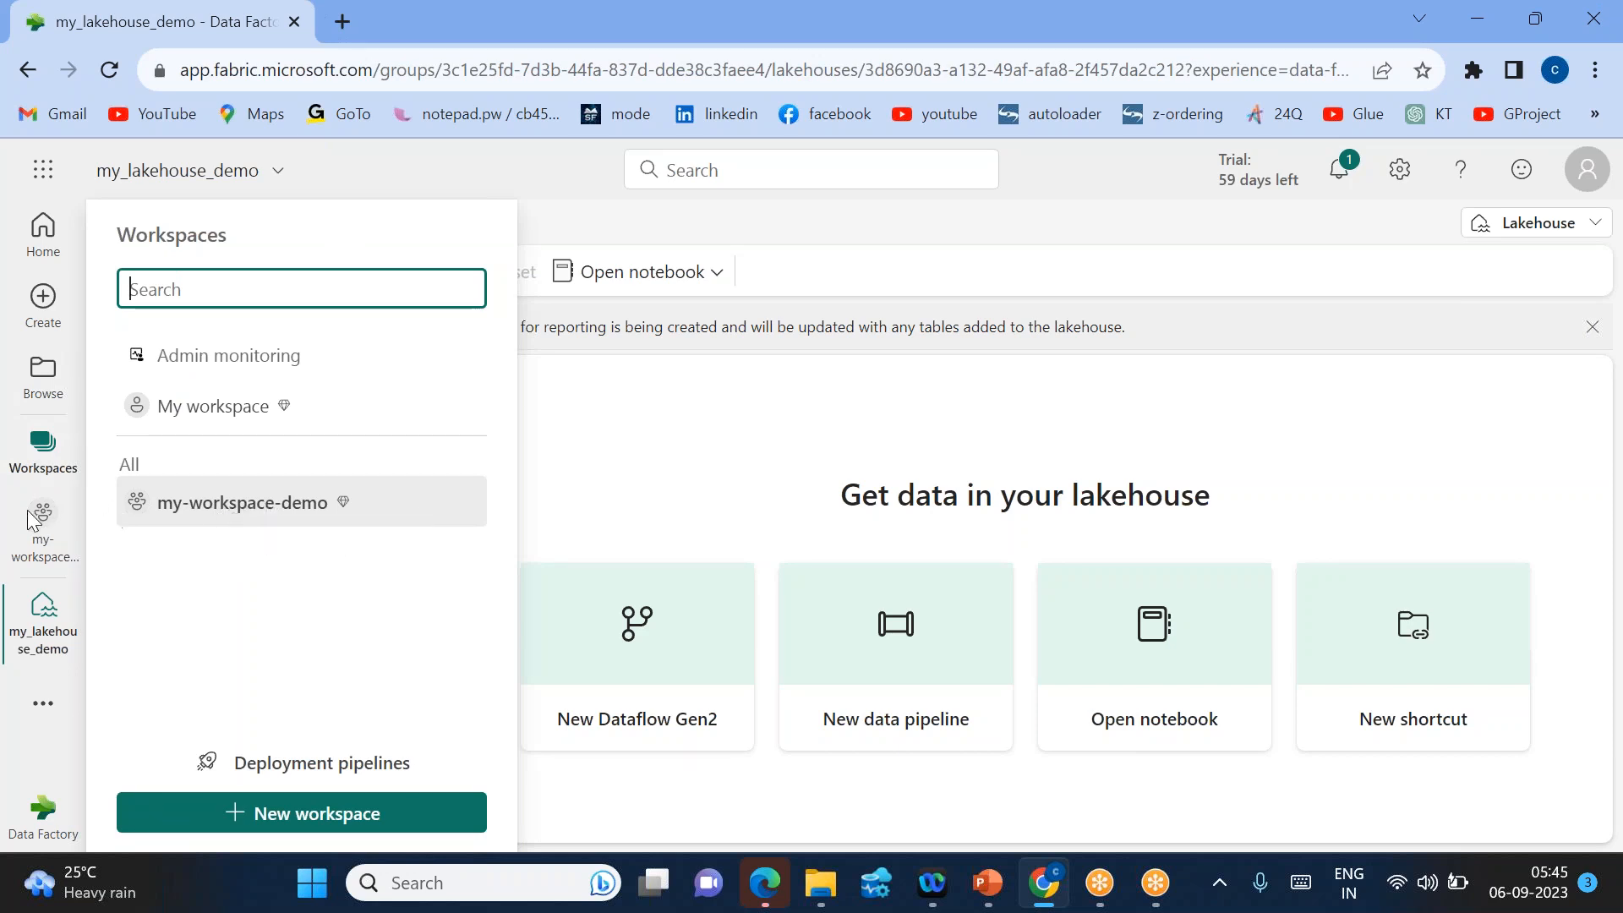
{"action": "left_click", "coordinate": [46, 529]}
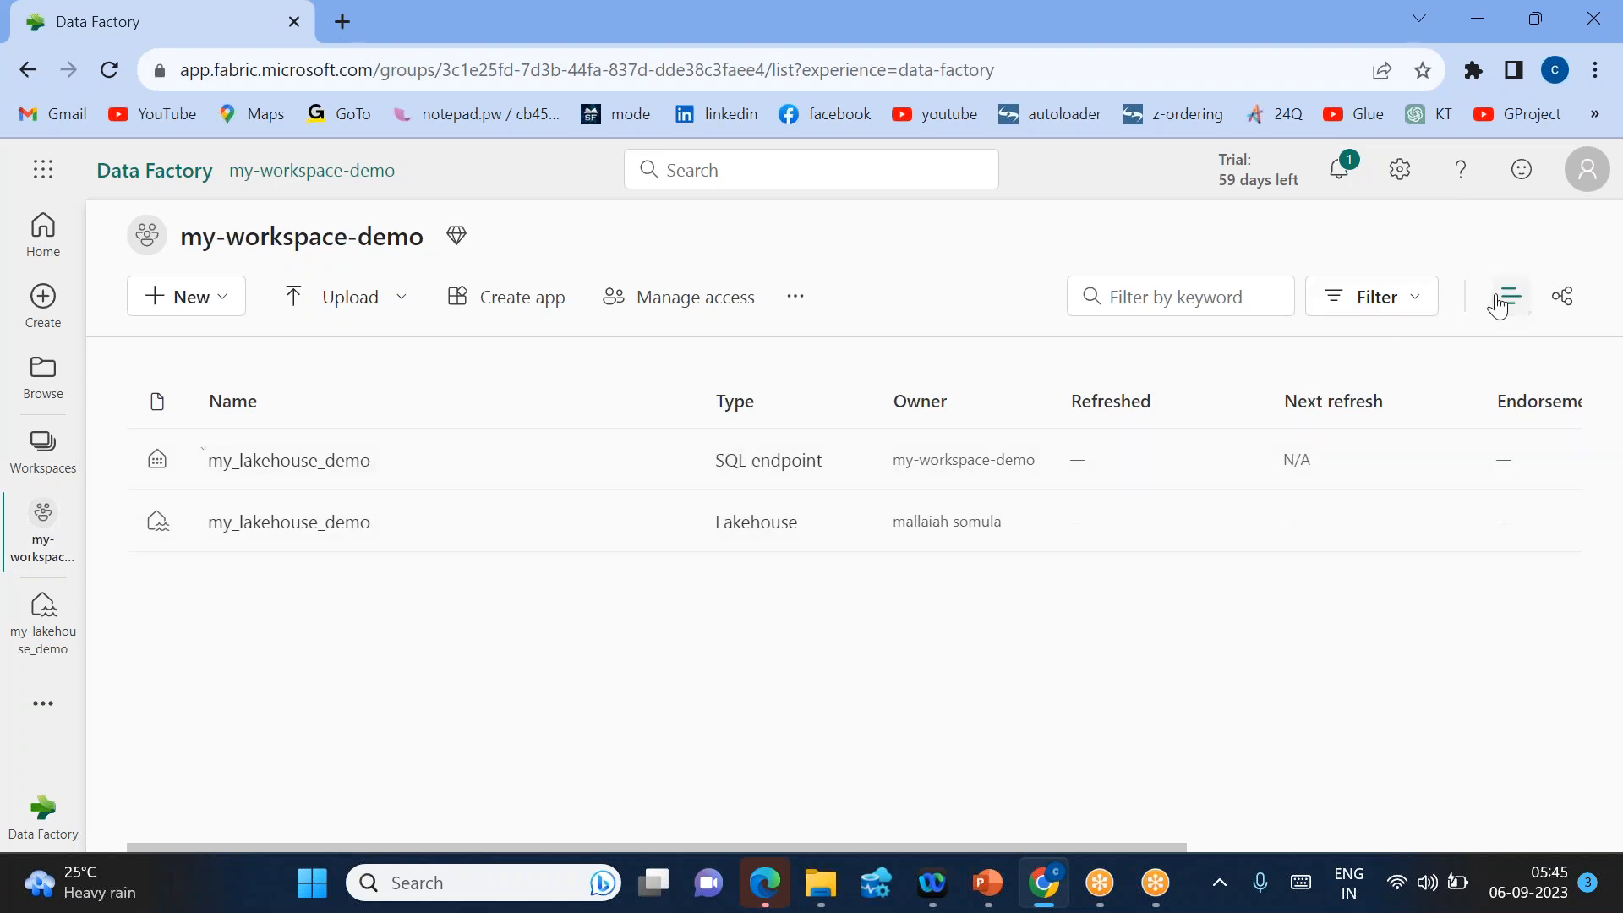
{"action": "left_click", "coordinate": [1119, 32]}
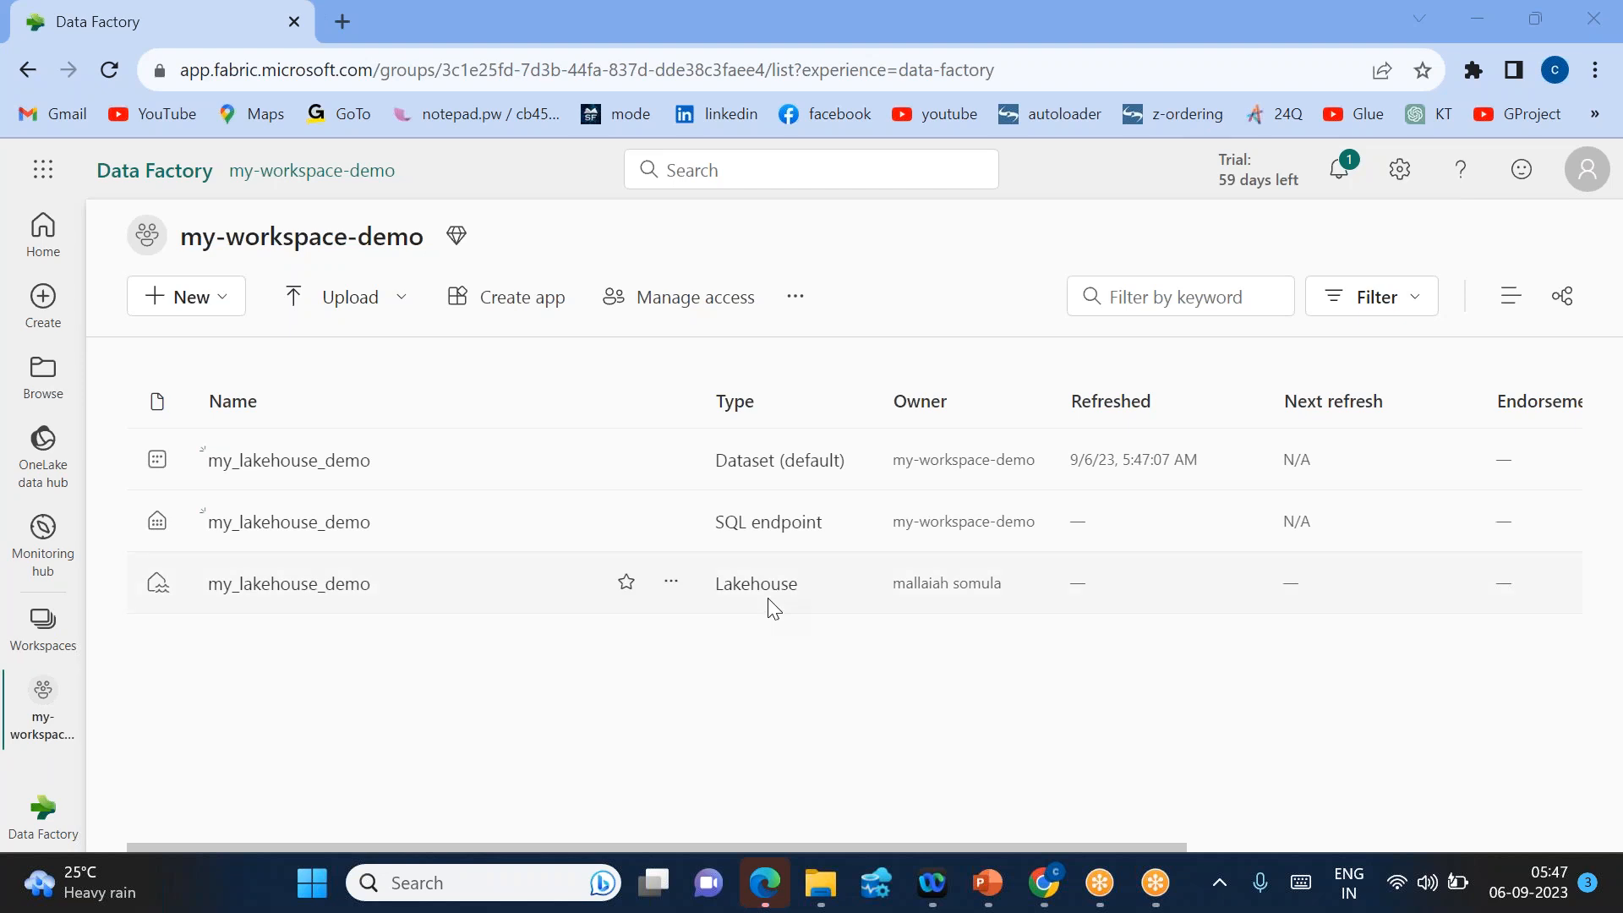
- Examine the types of the my_lakehouse_demo items in the workspace list: the lakehouse, its SQL endpoint and its default dataset
{"action": "left_click_drag", "start_coordinate": [713, 524], "coordinate": [822, 525]}
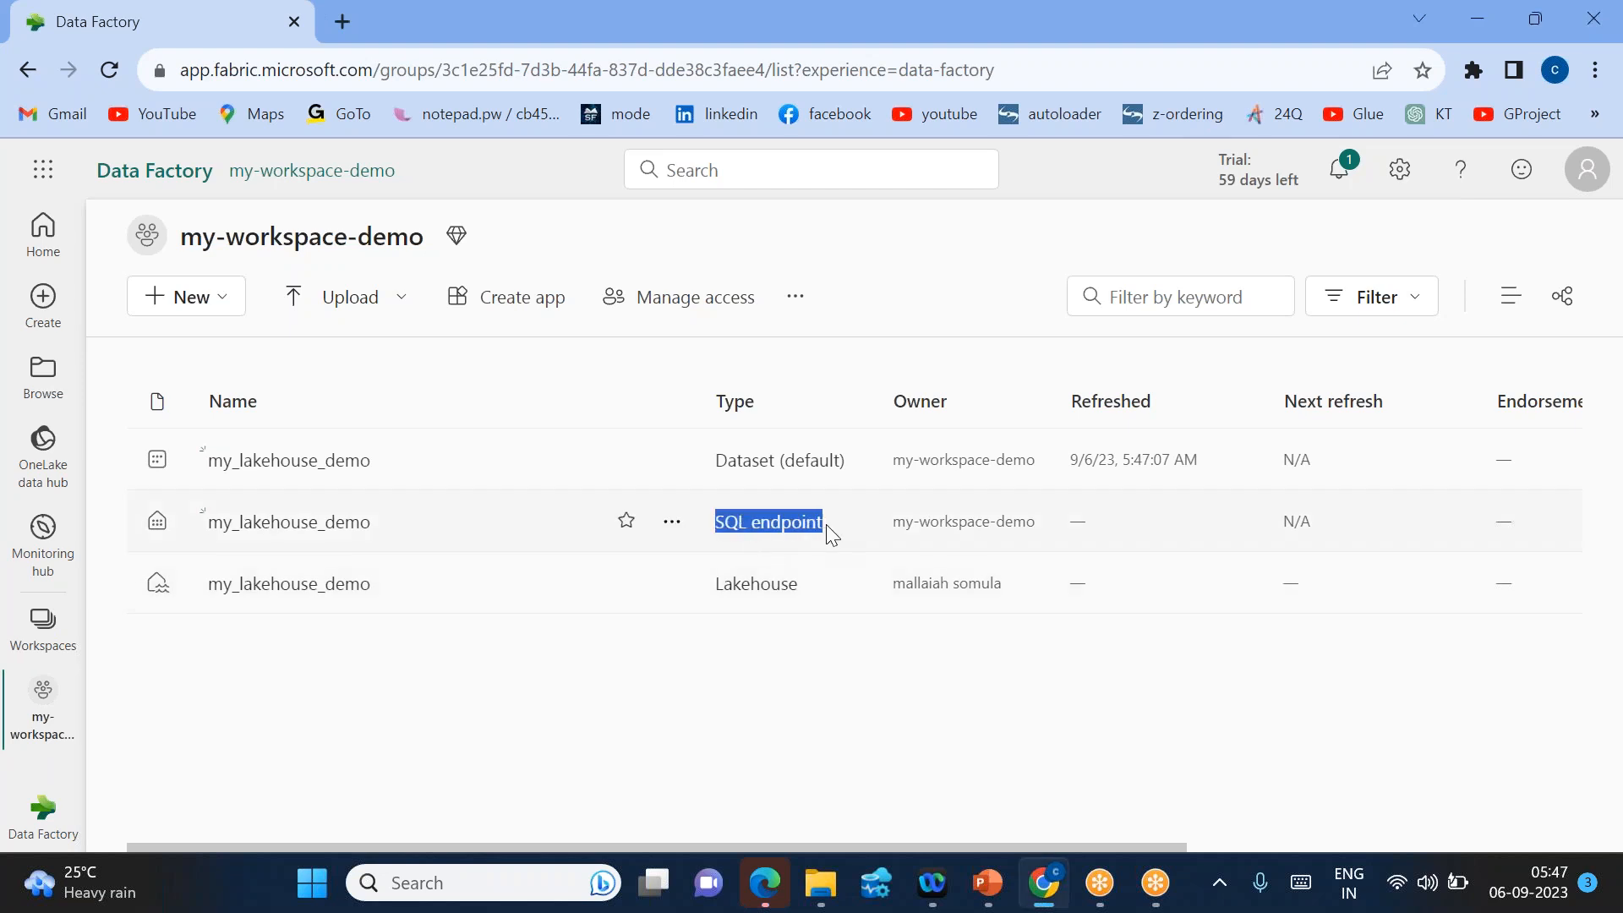
{"action": "left_click_drag", "start_coordinate": [717, 460], "coordinate": [837, 460]}
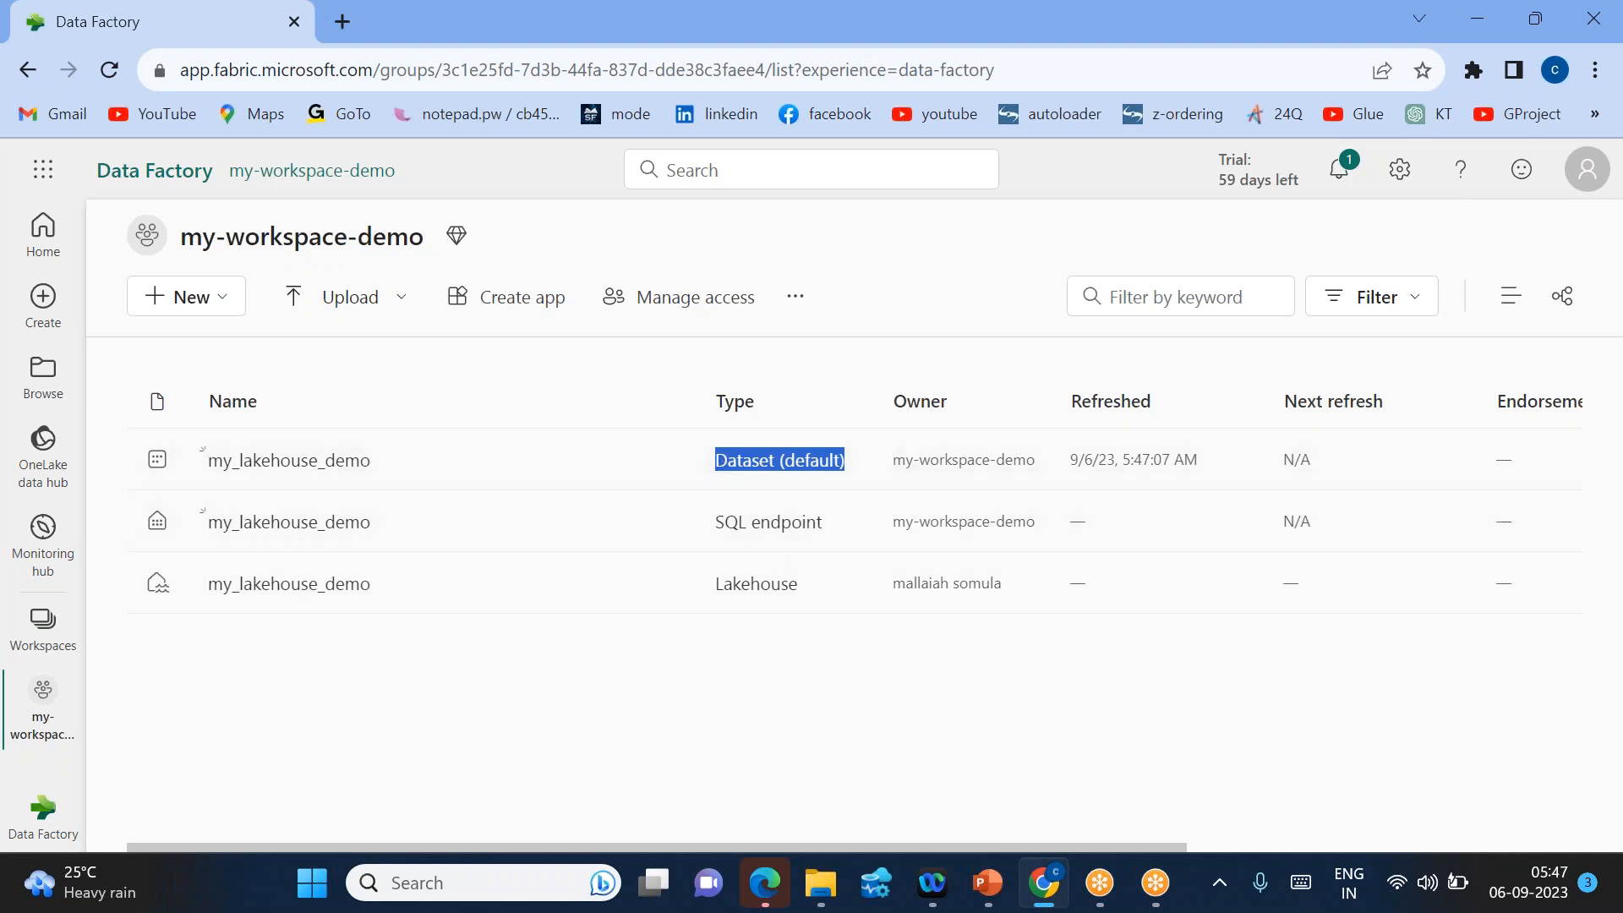
{"action": "left_click_drag", "start_coordinate": [804, 585], "coordinate": [710, 582]}
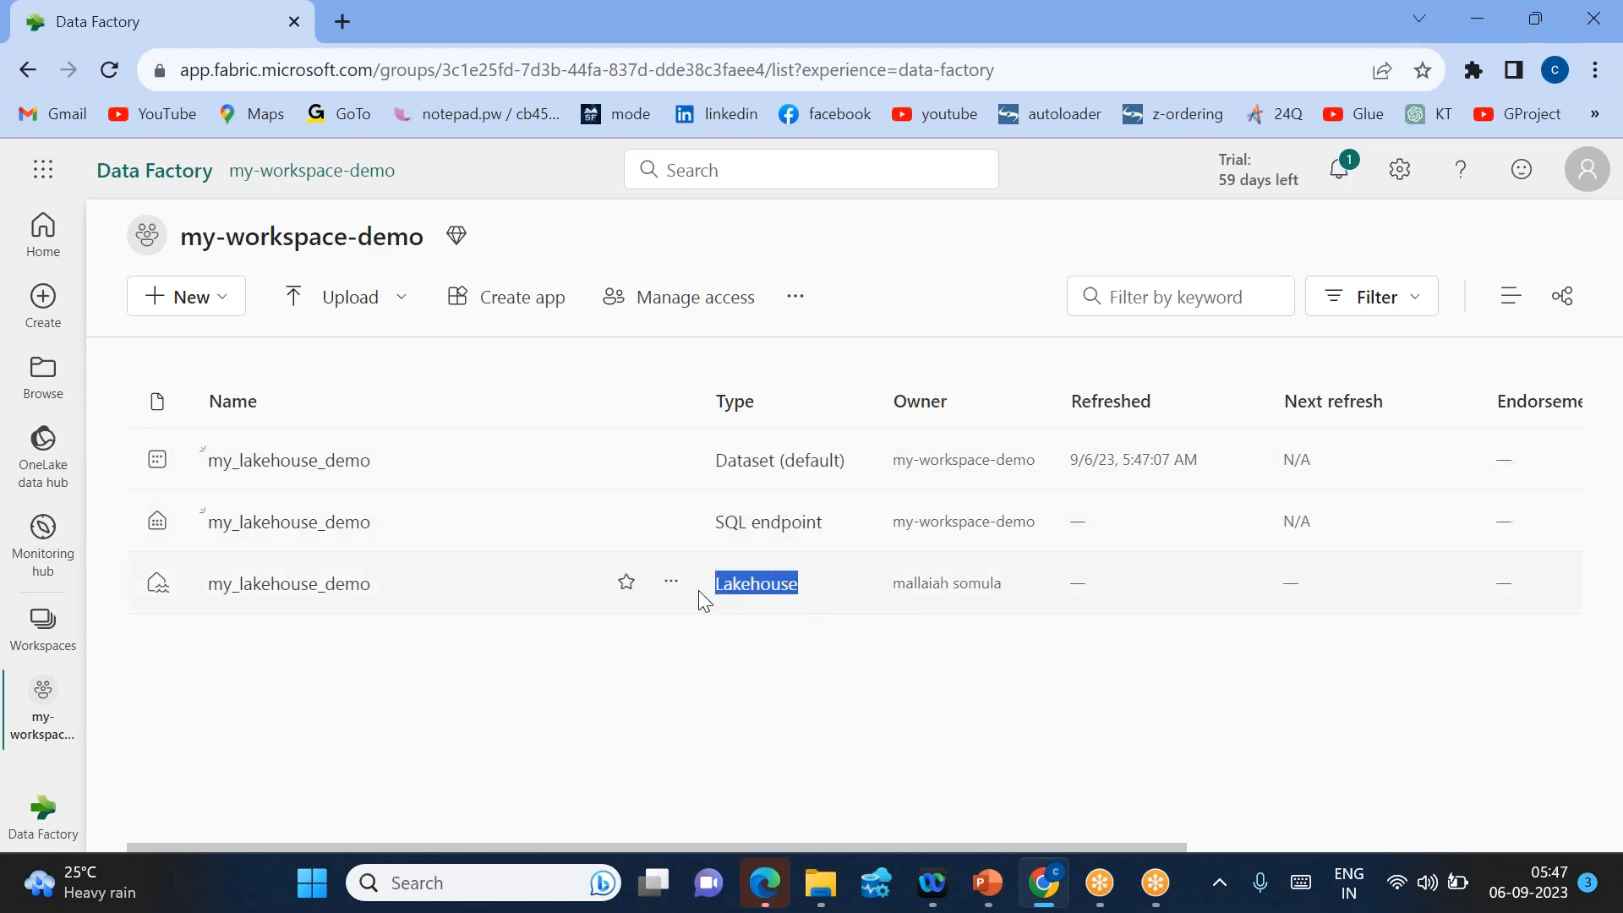
{"action": "left_click", "coordinate": [718, 644]}
{"action": "left_click_drag", "start_coordinate": [718, 519], "coordinate": [833, 524]}
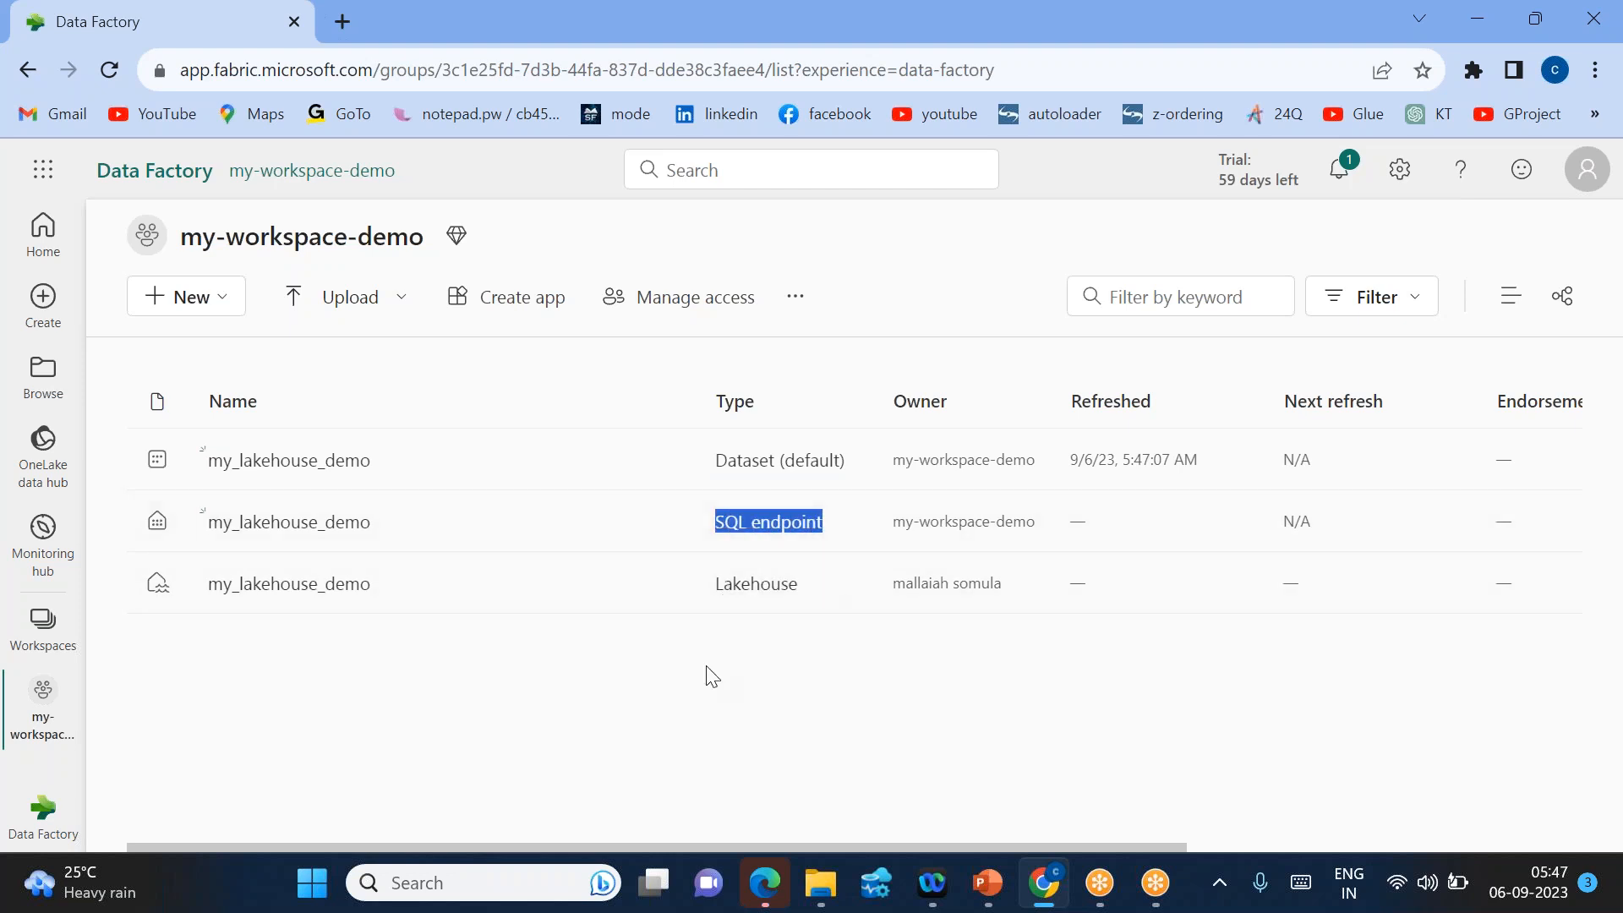
{"action": "left_click", "coordinate": [723, 646]}
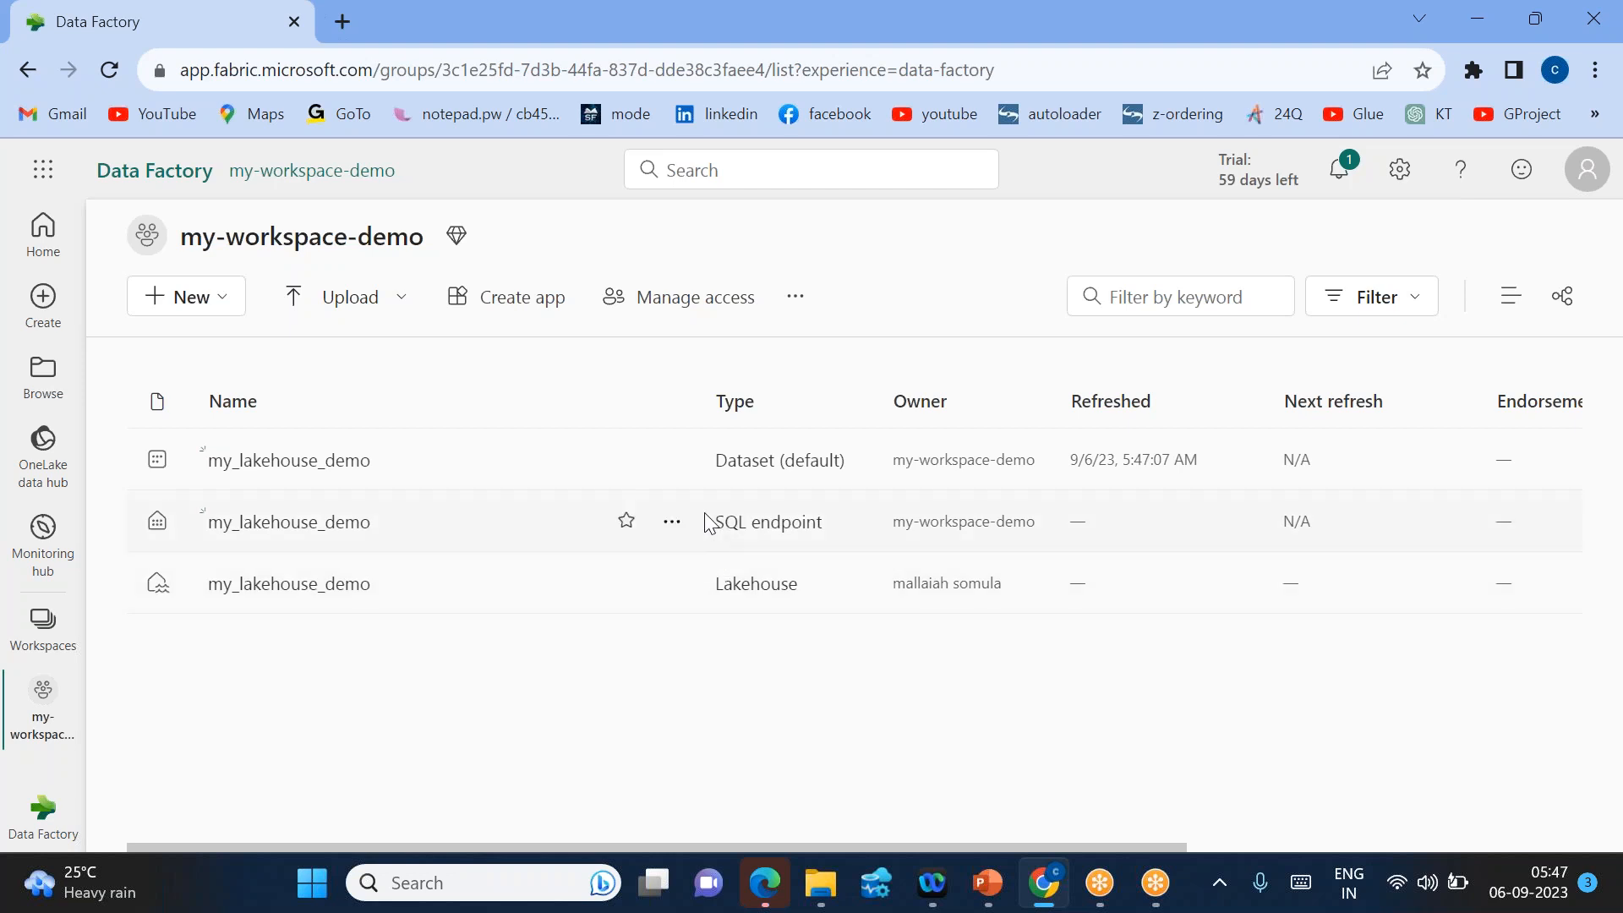
{"action": "left_click_drag", "start_coordinate": [709, 522], "coordinate": [820, 519]}
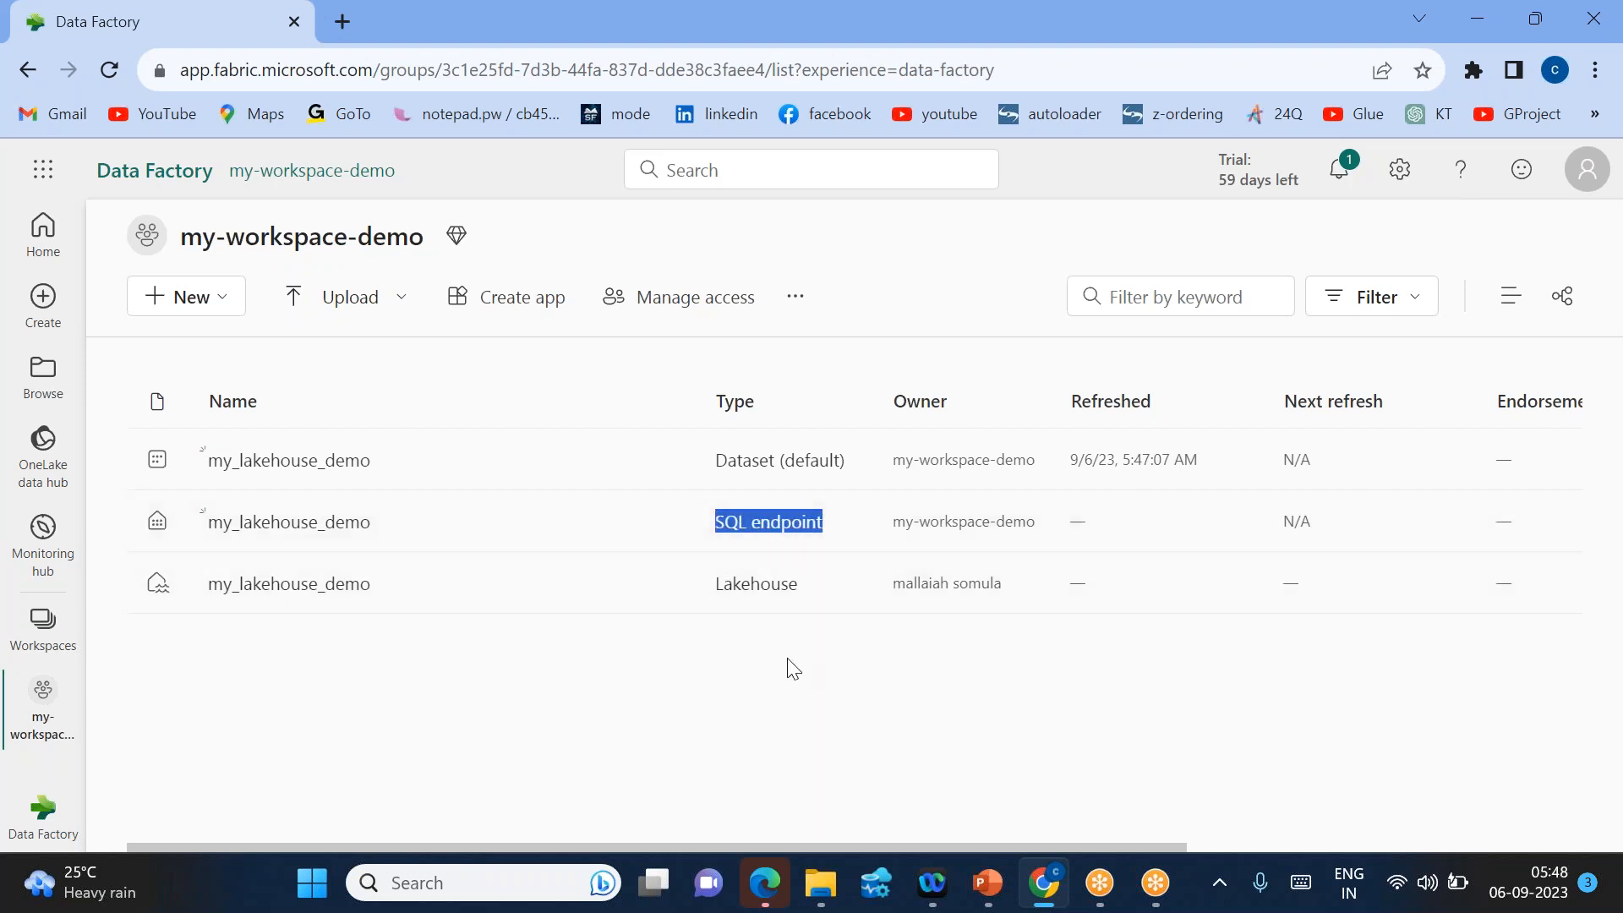
{"action": "left_click_drag", "start_coordinate": [716, 583], "coordinate": [817, 589]}
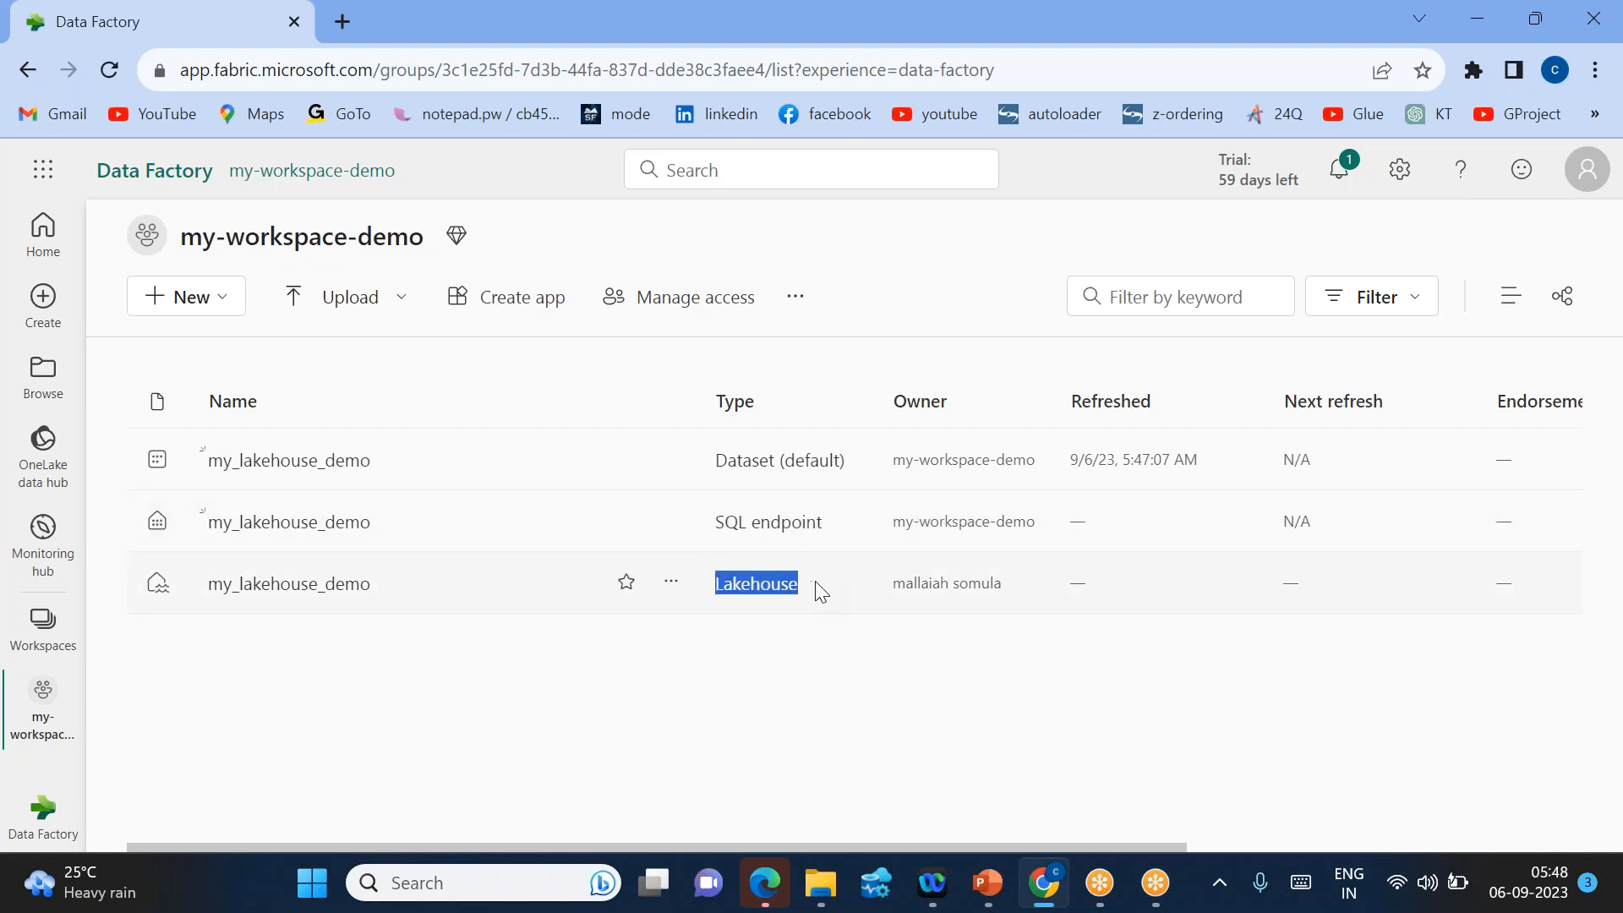
{"action": "left_click", "coordinate": [714, 680]}
{"action": "left_click_drag", "start_coordinate": [717, 586], "coordinate": [840, 597]}
{"action": "left_click", "coordinate": [690, 675]}
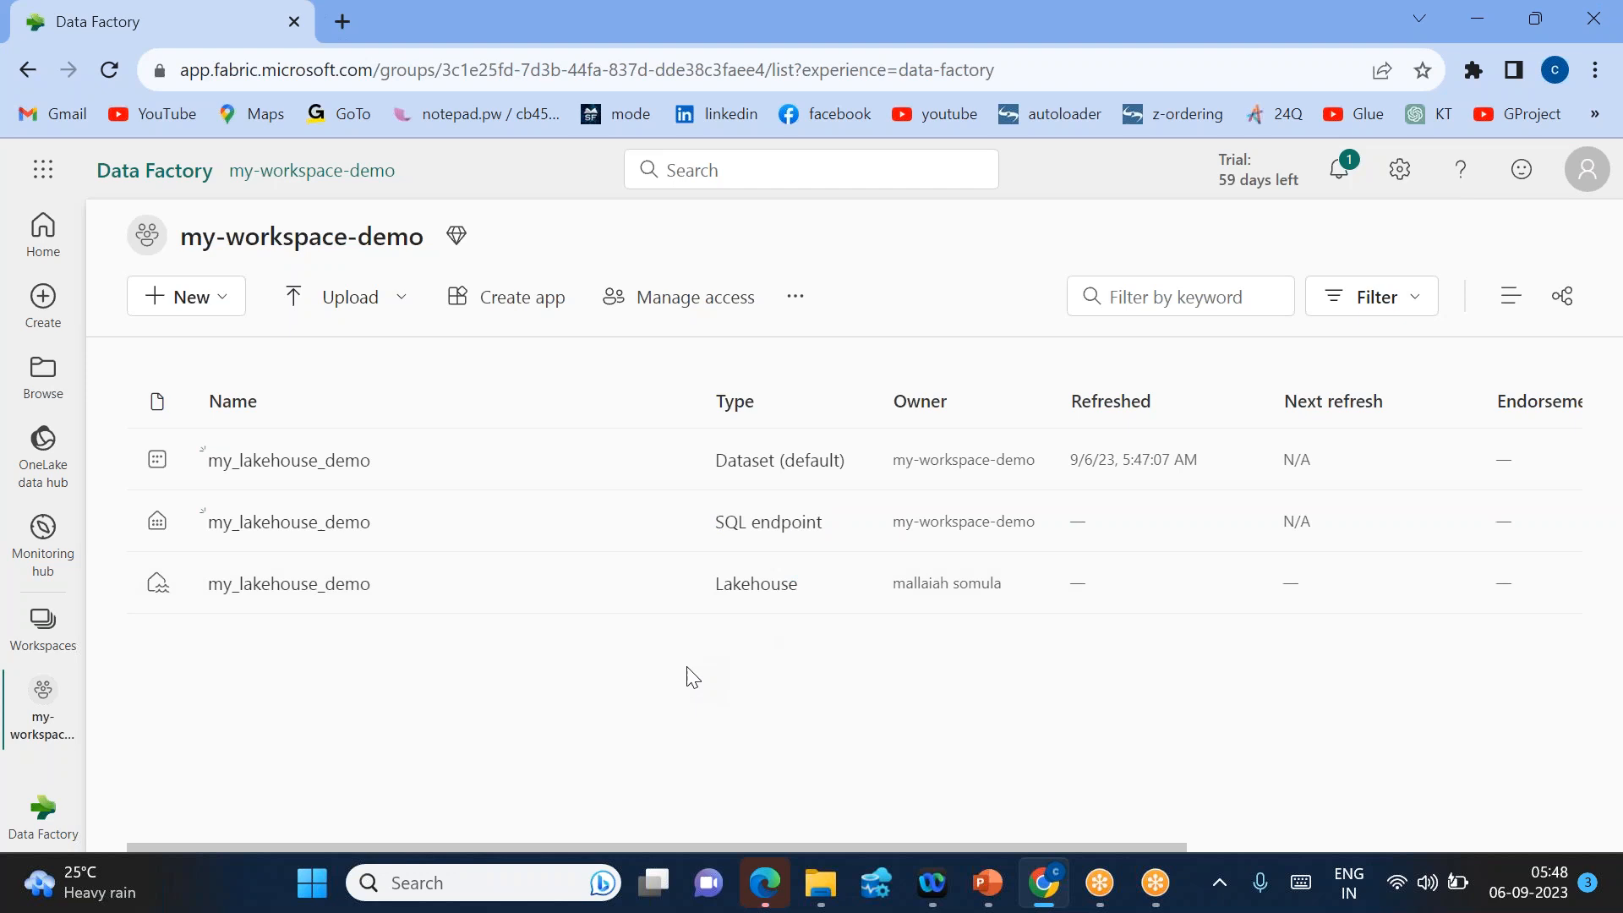
{"action": "left_click_drag", "start_coordinate": [713, 526], "coordinate": [836, 525]}
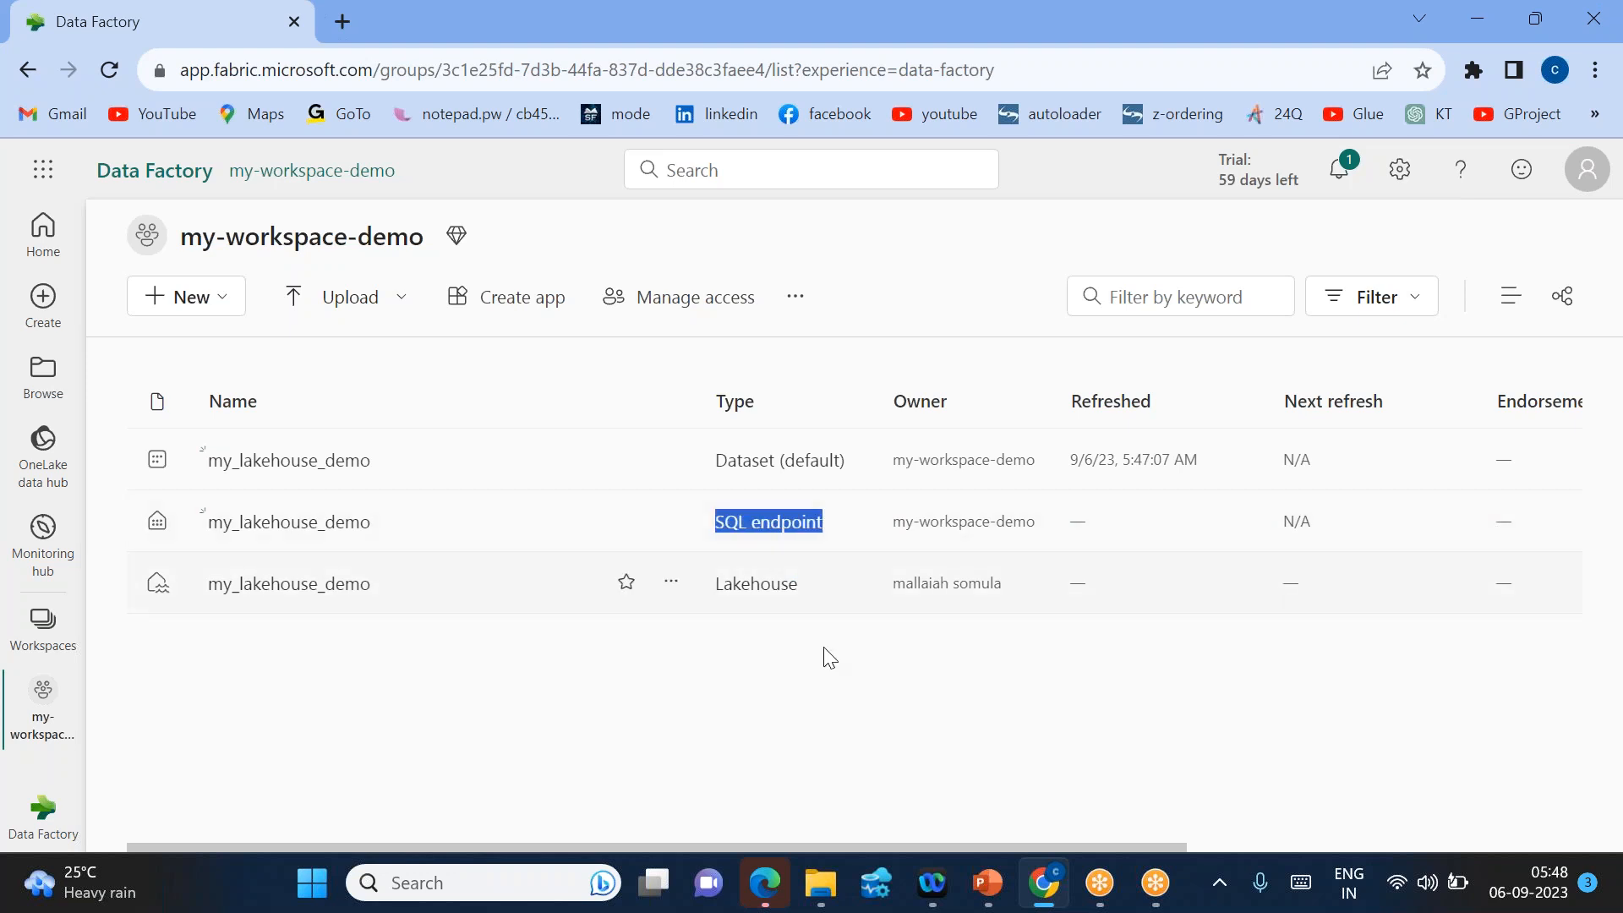
{"action": "left_click", "coordinate": [729, 723]}
{"action": "left_click_drag", "start_coordinate": [719, 519], "coordinate": [844, 522]}
{"action": "left_click", "coordinate": [694, 680]}
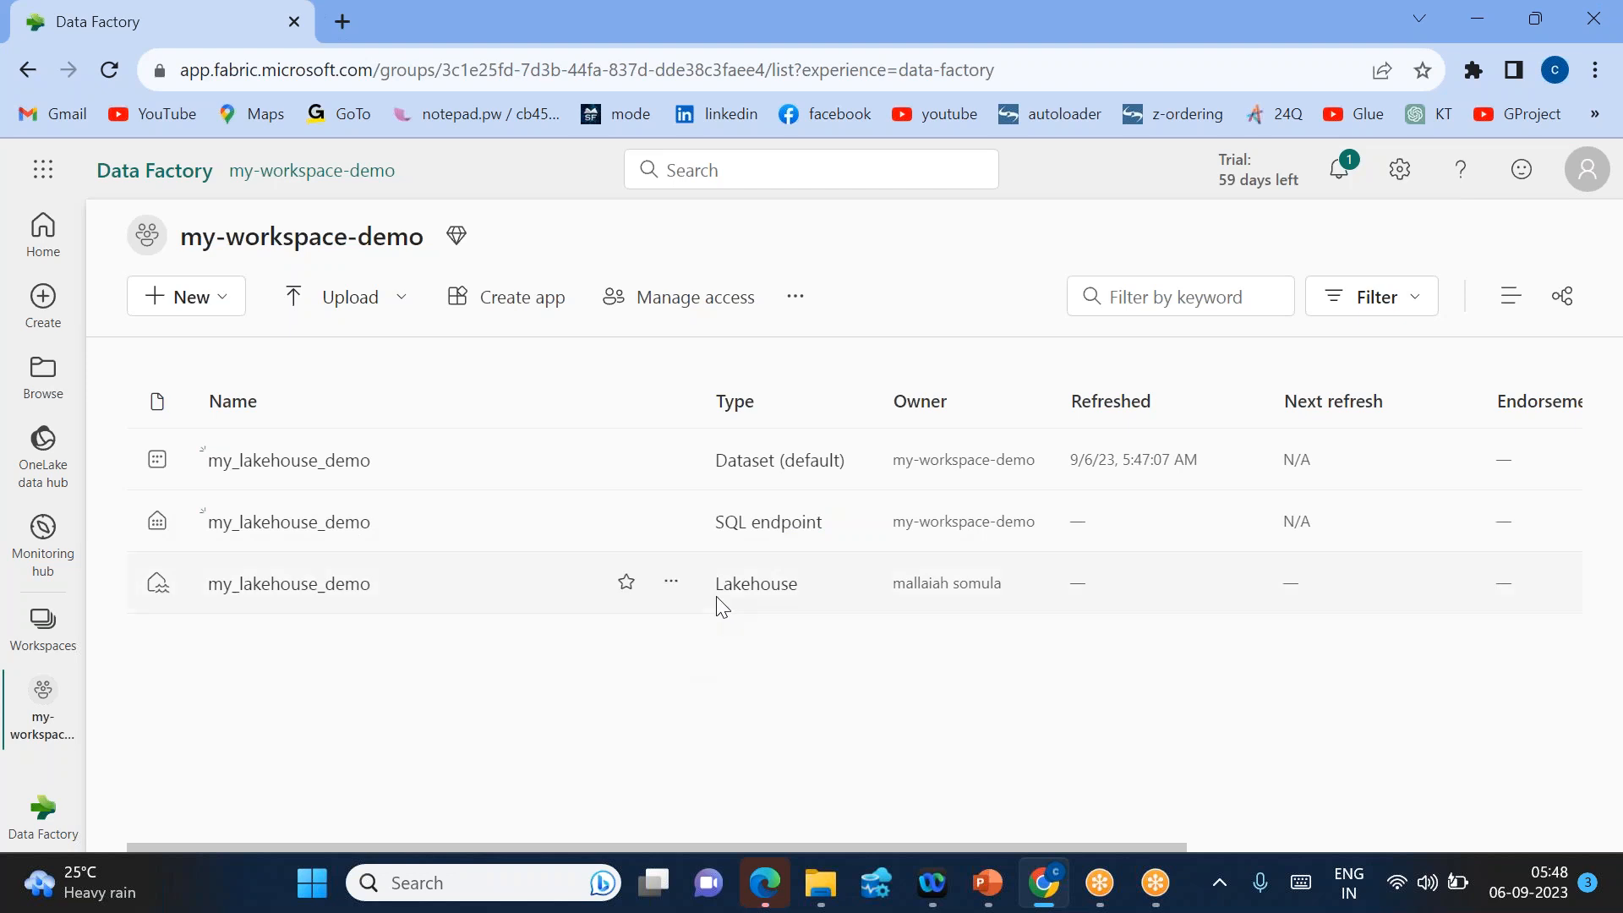
{"action": "left_click_drag", "start_coordinate": [717, 521], "coordinate": [824, 522]}
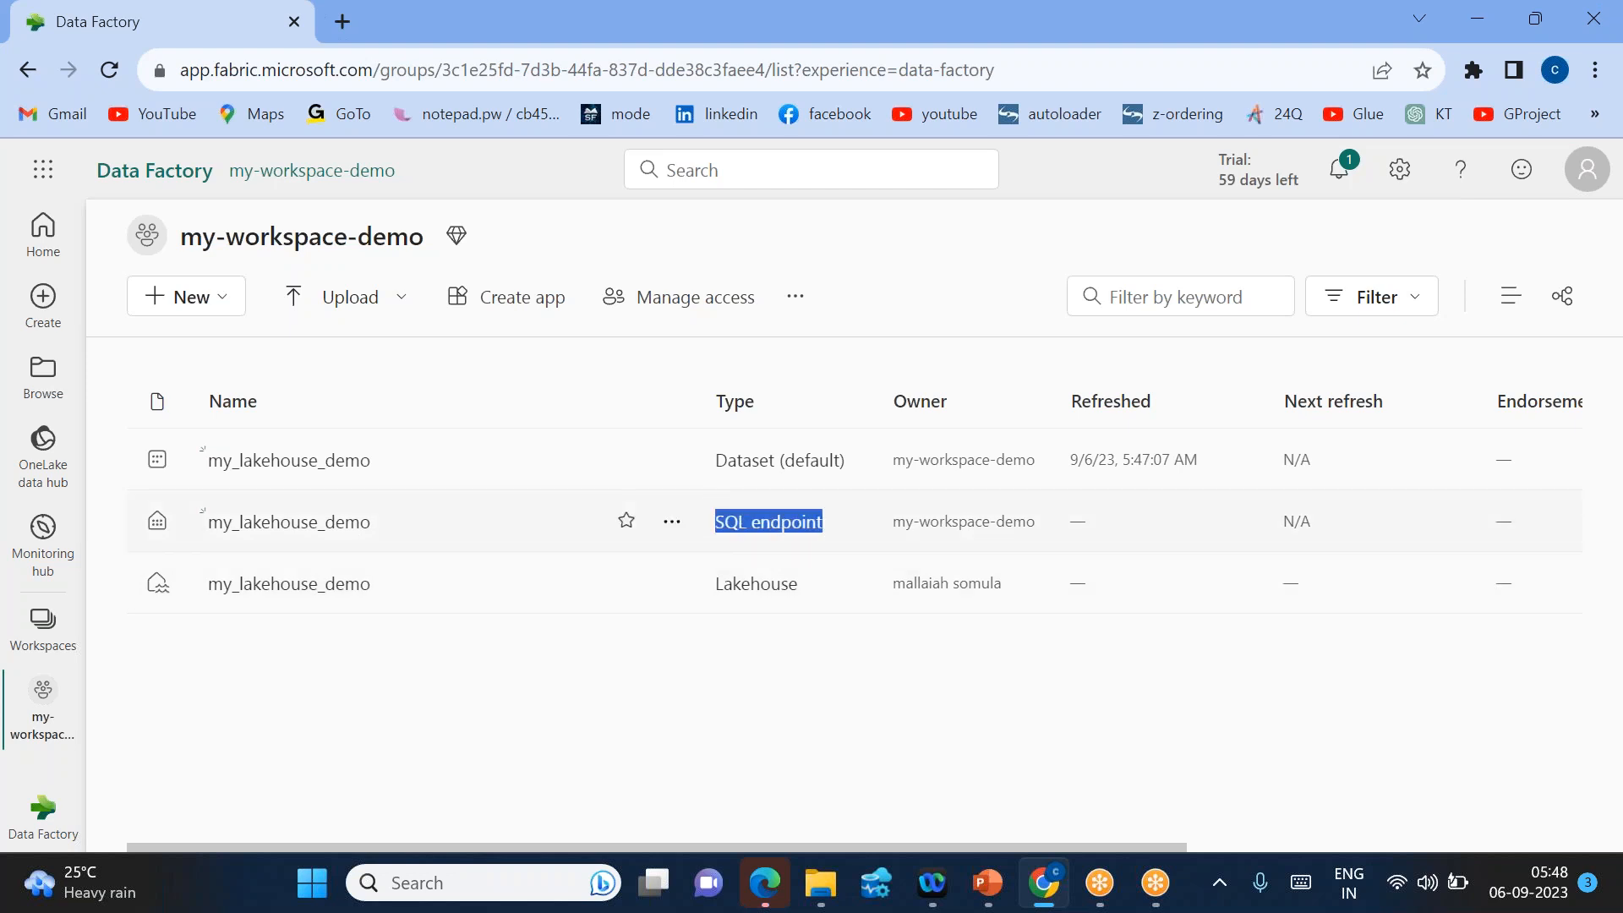
{"action": "left_click_drag", "start_coordinate": [716, 460], "coordinate": [829, 461]}
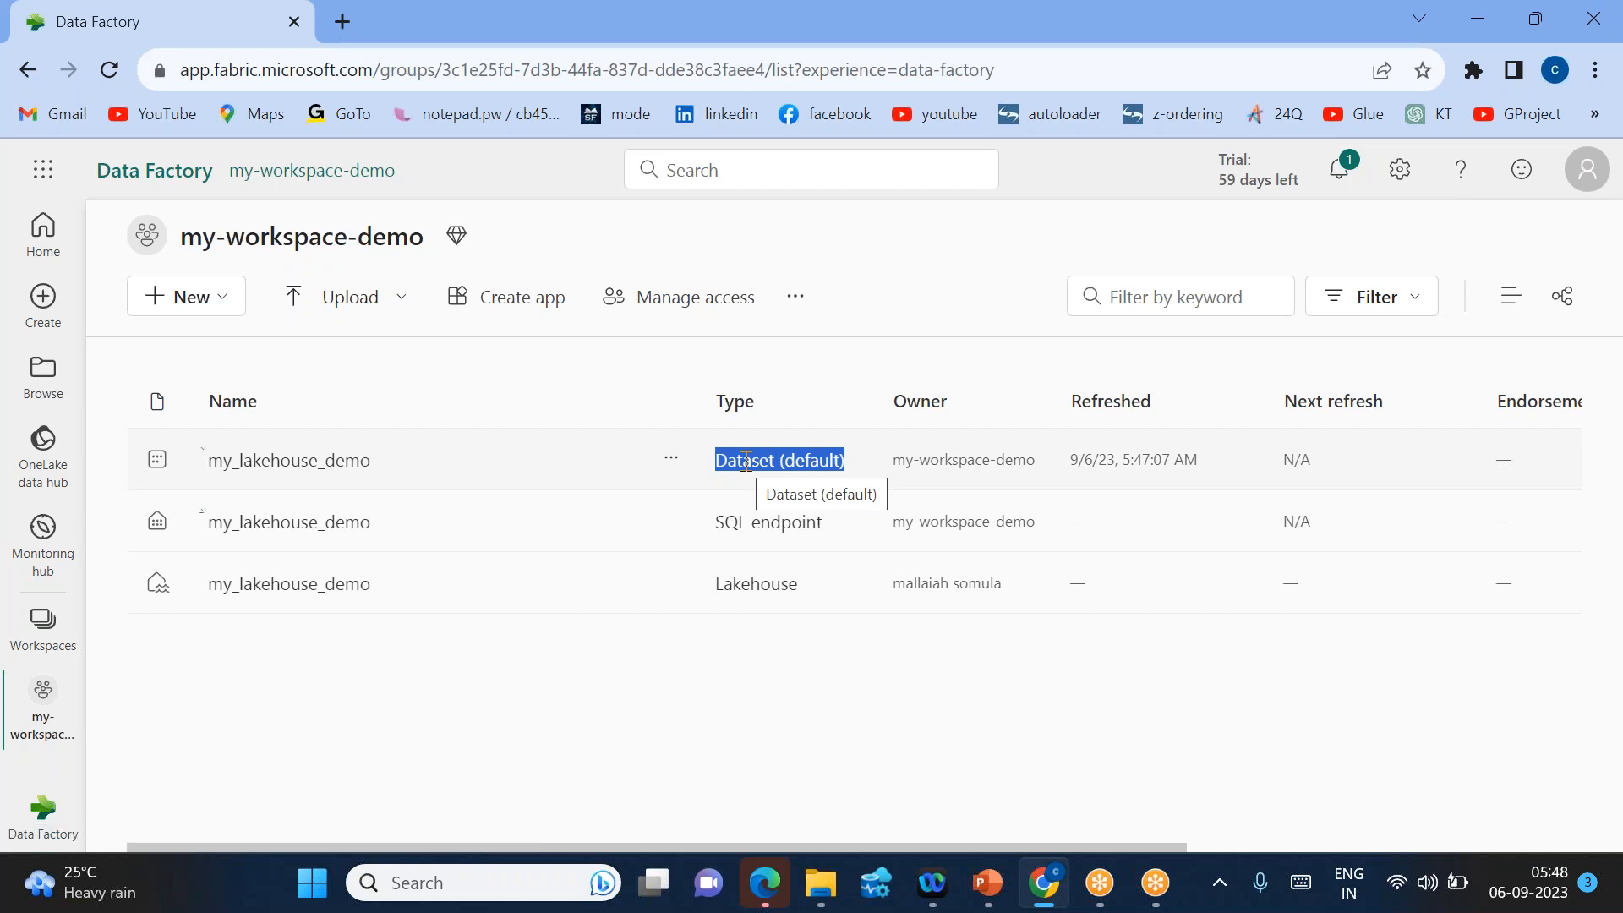
{"action": "left_click", "coordinate": [638, 672]}
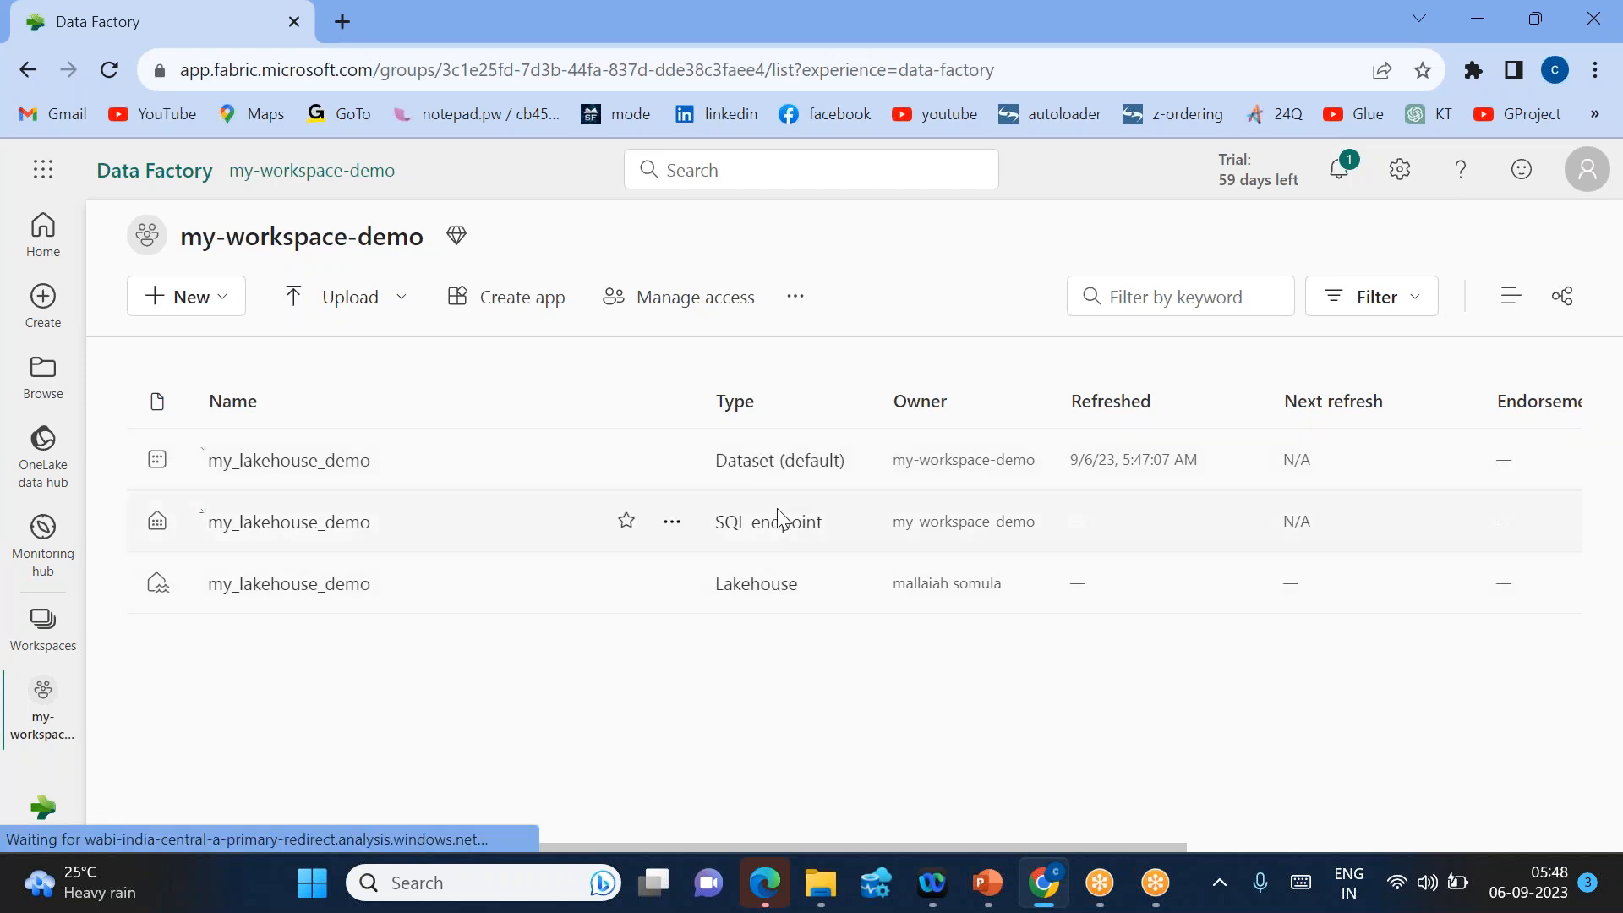
- Switch the workspace to lineage view and inspect the details of the my_lakehouse_demo lakehouse and its SQL endpoint
{"action": "left_click", "coordinate": [1563, 297]}
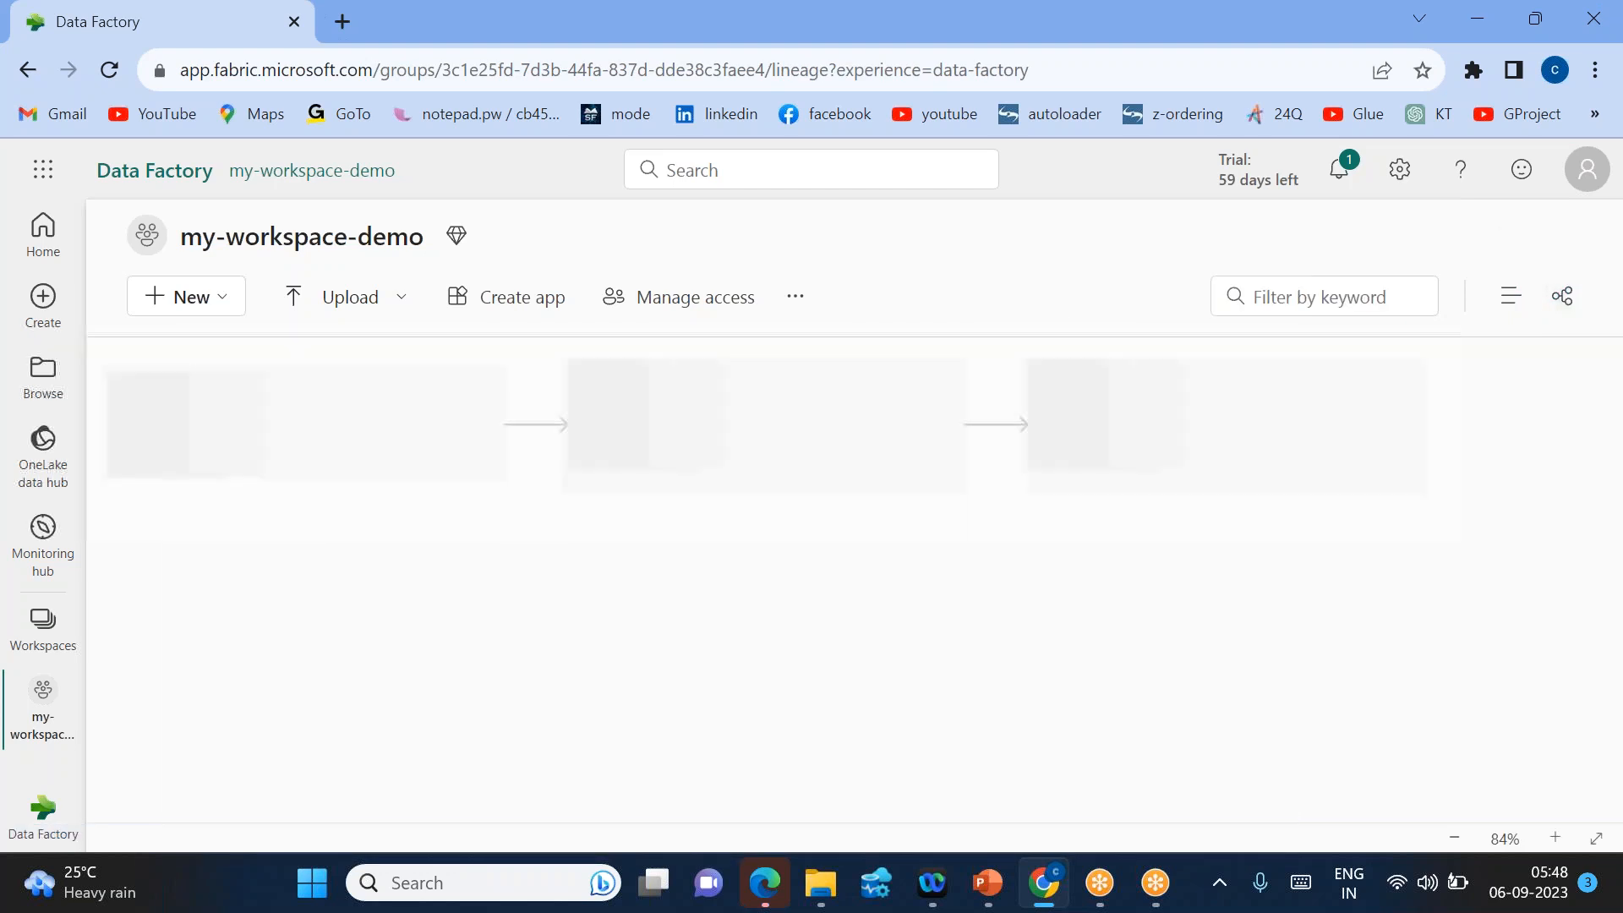
{"action": "left_click", "coordinate": [240, 411]}
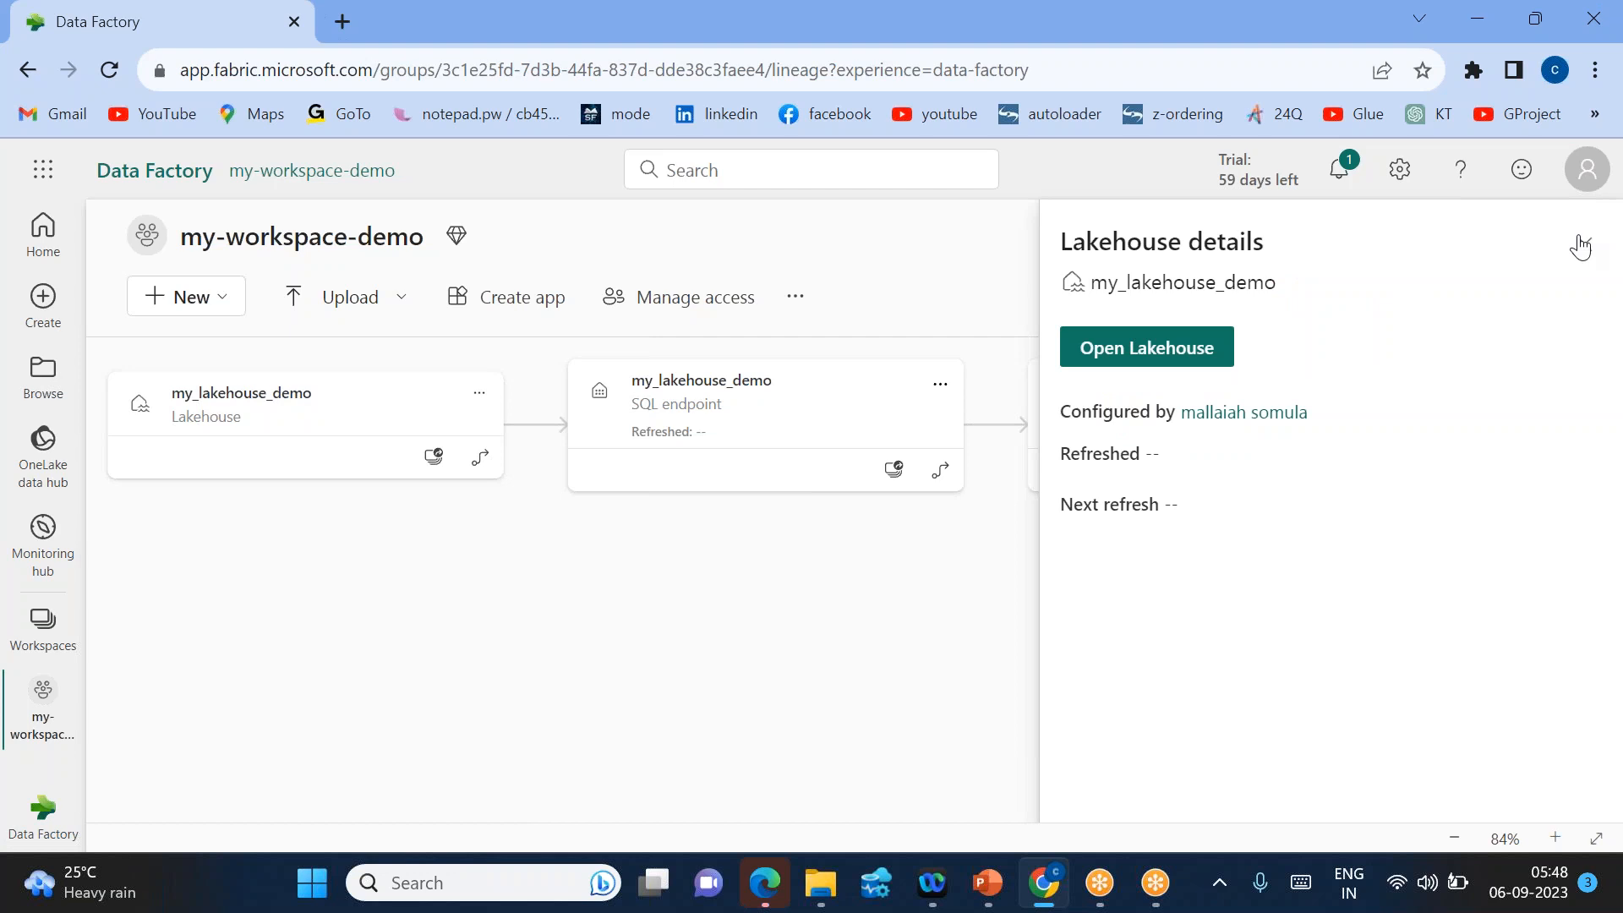
{"action": "left_click", "coordinate": [1580, 245]}
{"action": "left_click", "coordinate": [714, 404]}
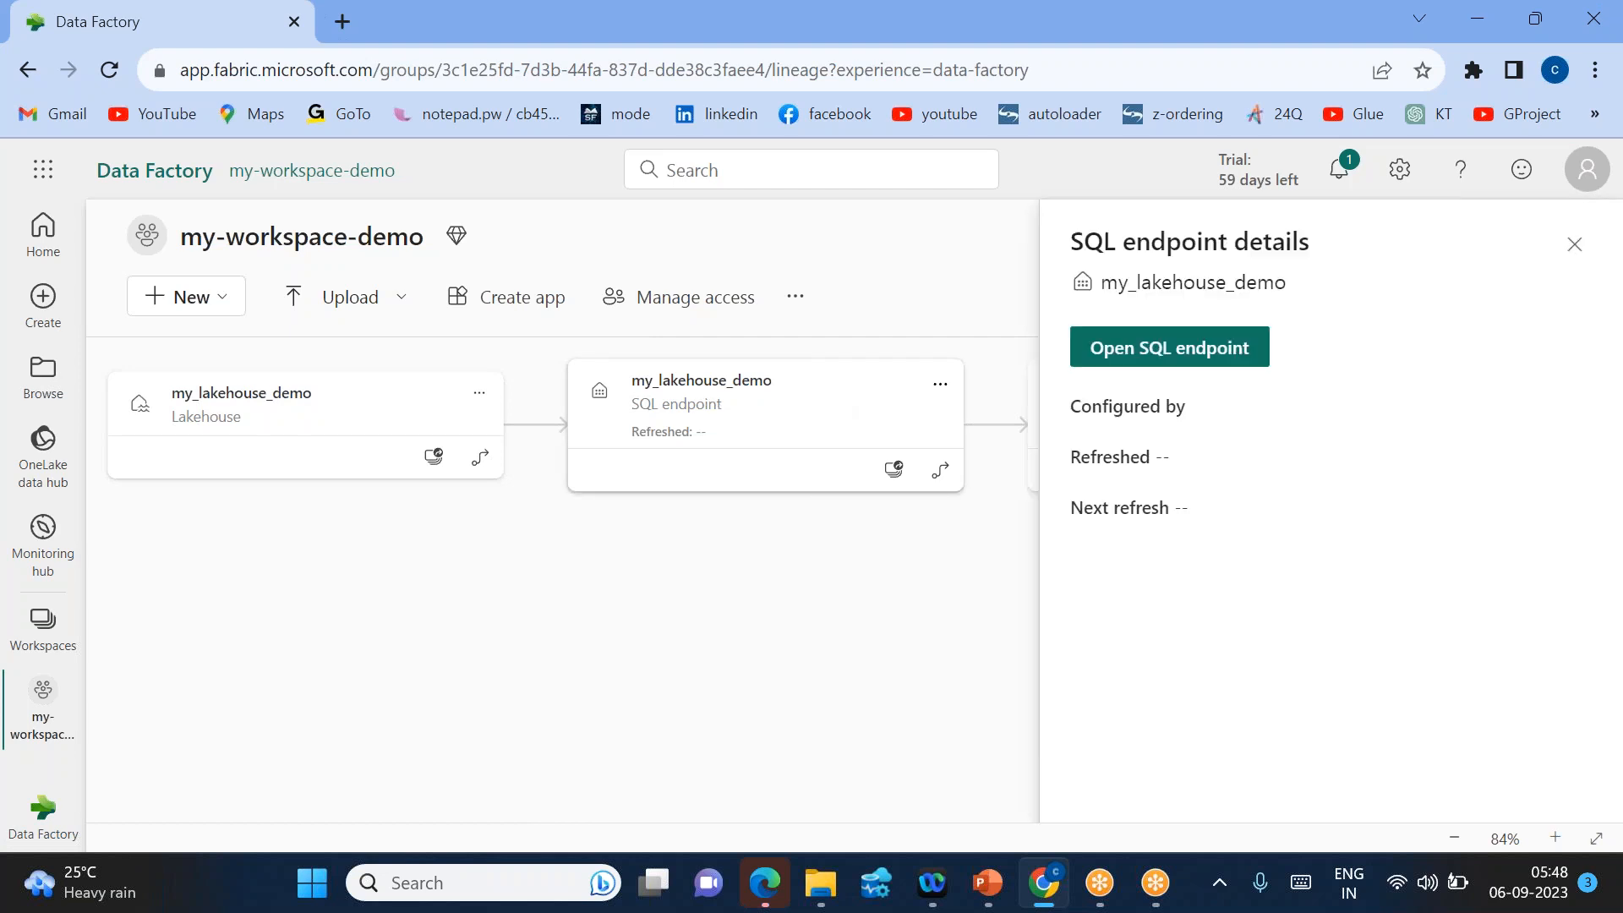
{"action": "left_click", "coordinate": [1576, 247]}
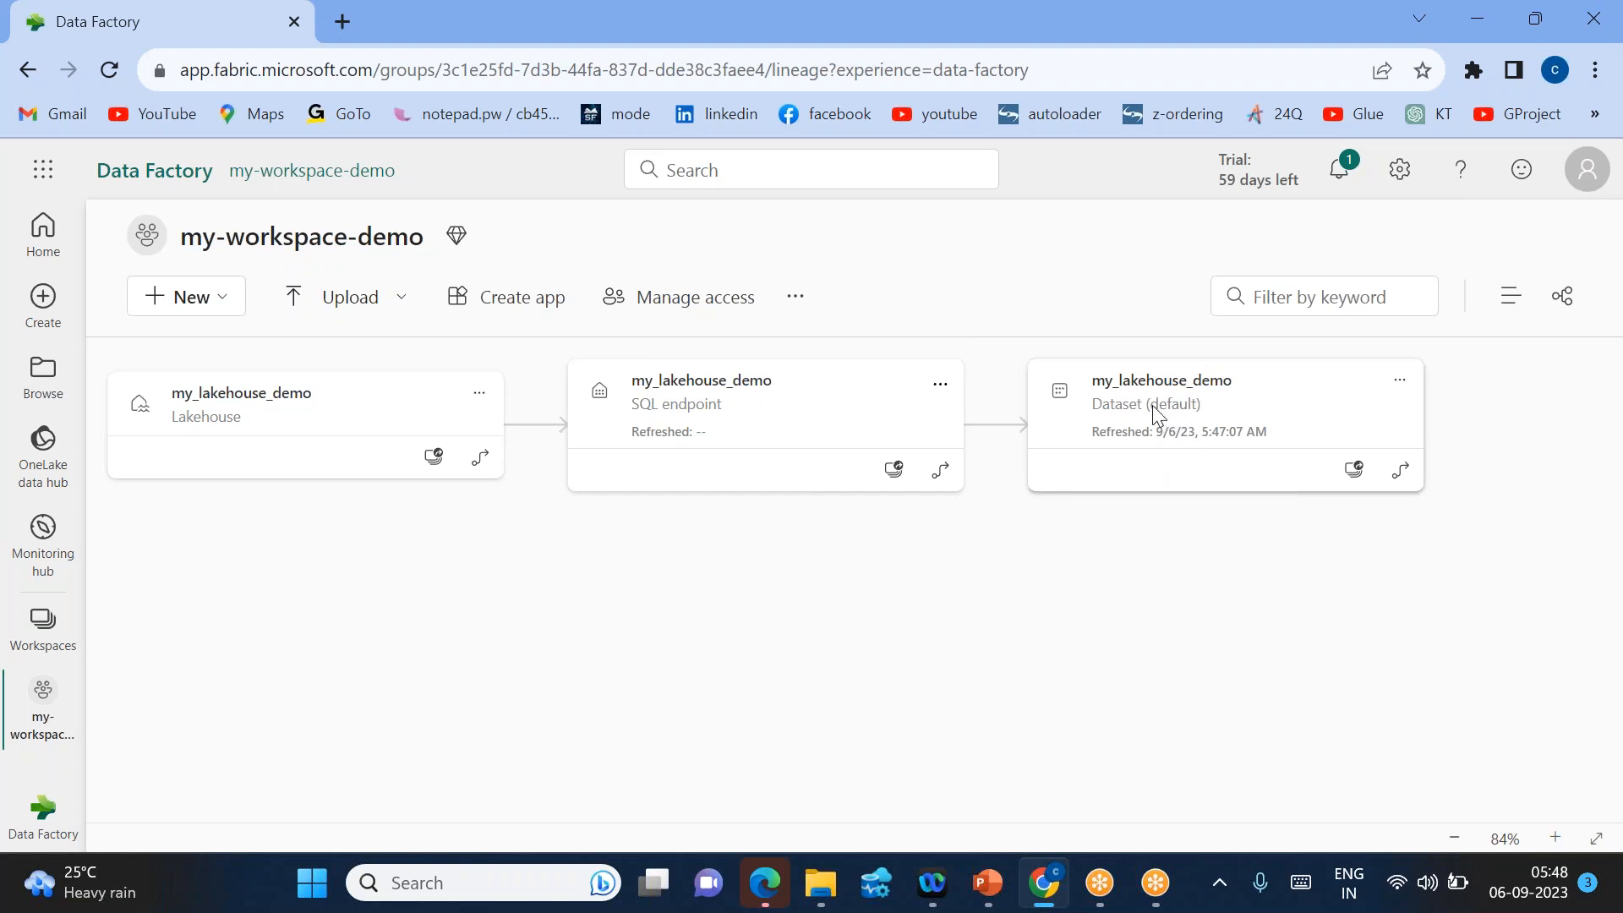
{"action": "left_click", "coordinate": [769, 418]}
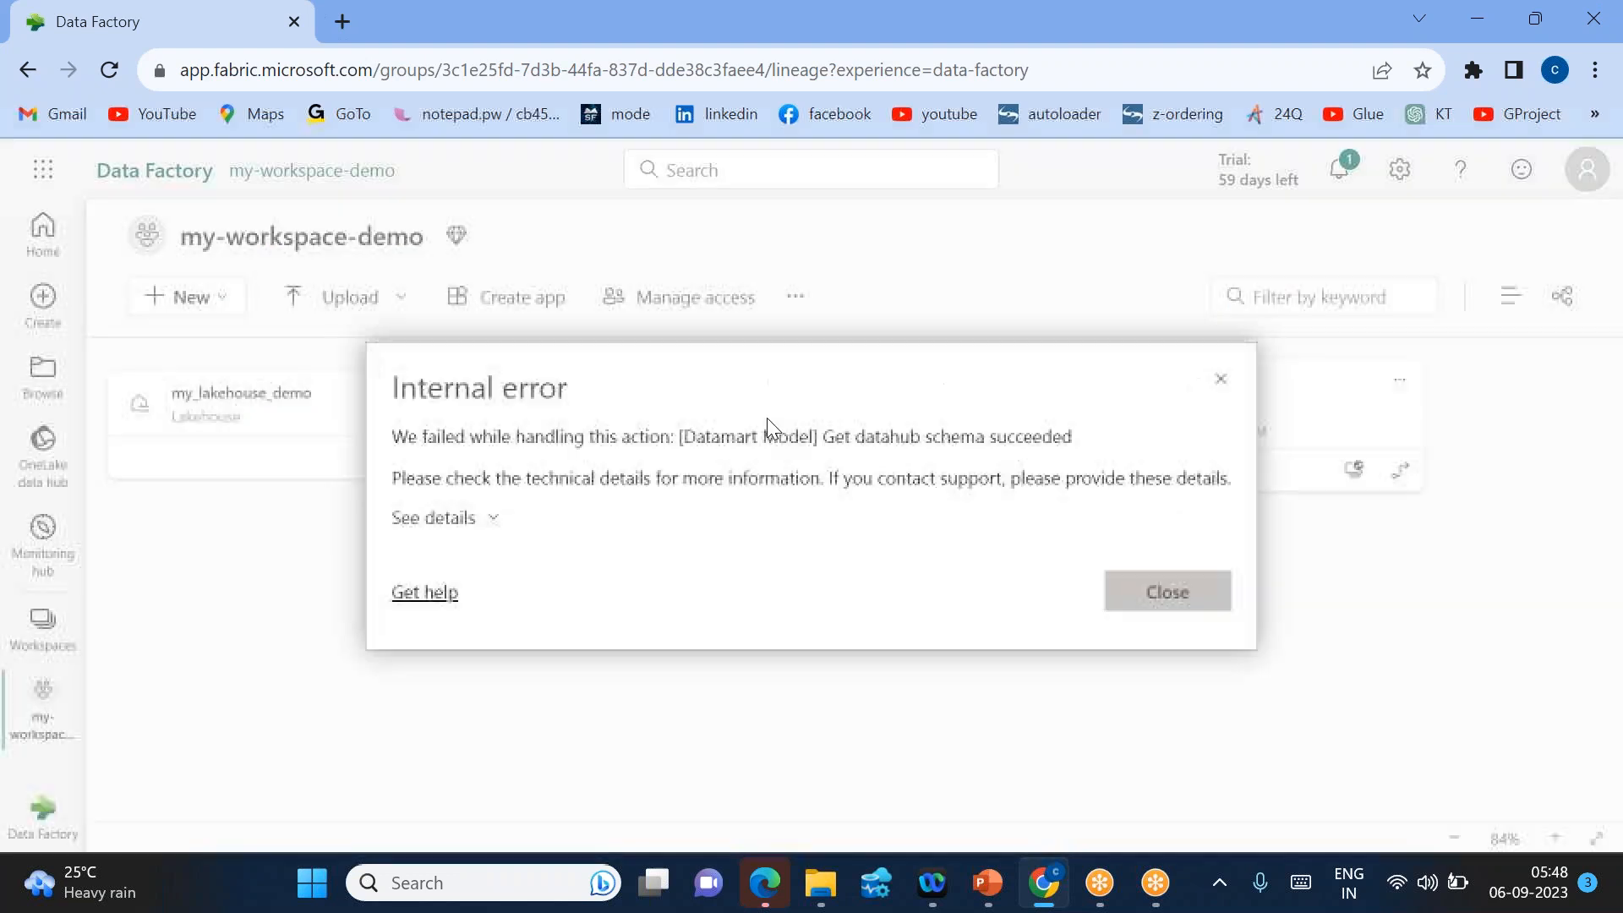
{"action": "left_click", "coordinate": [1150, 607]}
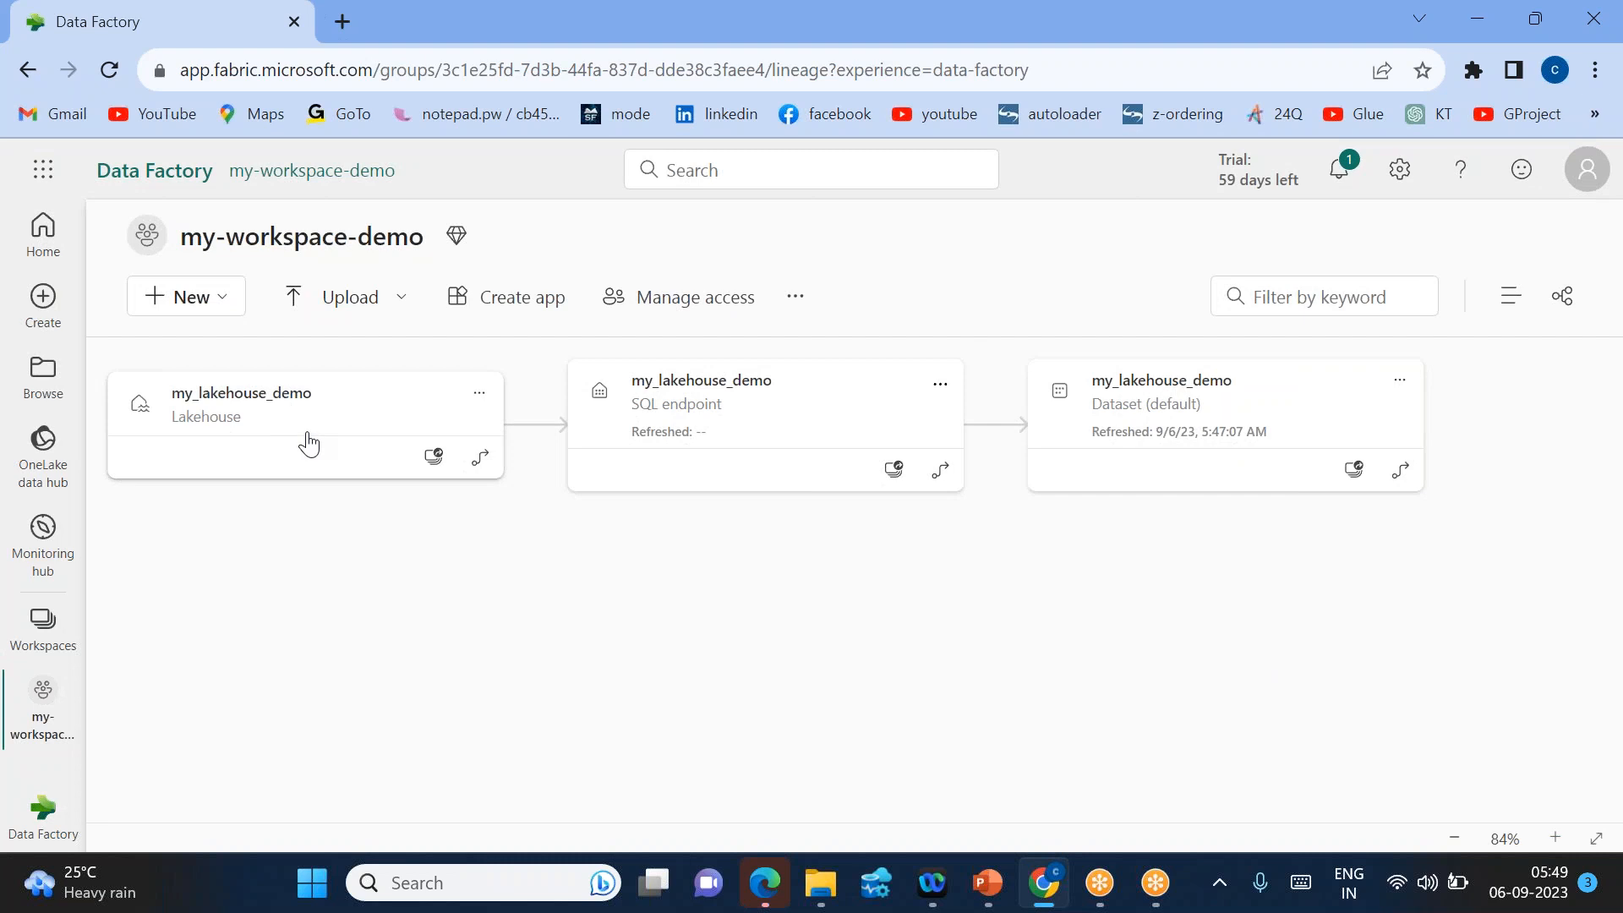
- Open the my_lakehouse_demo lakehouse from the lineage view and start a file upload into its Files section
{"action": "left_click", "coordinate": [245, 420]}
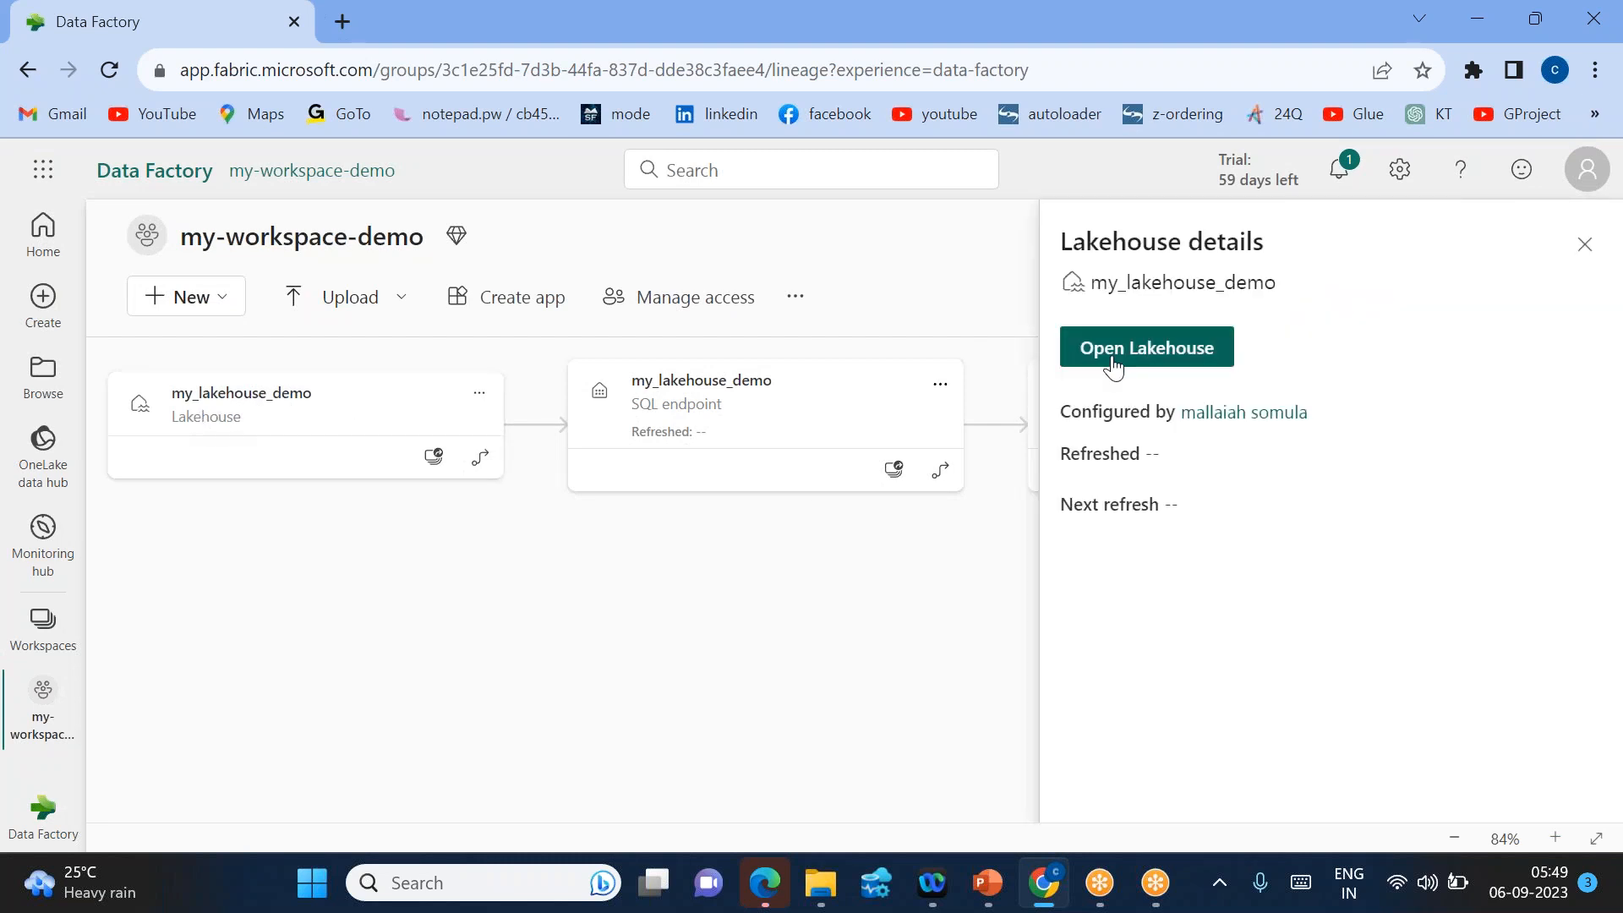
{"action": "left_click", "coordinate": [1158, 352]}
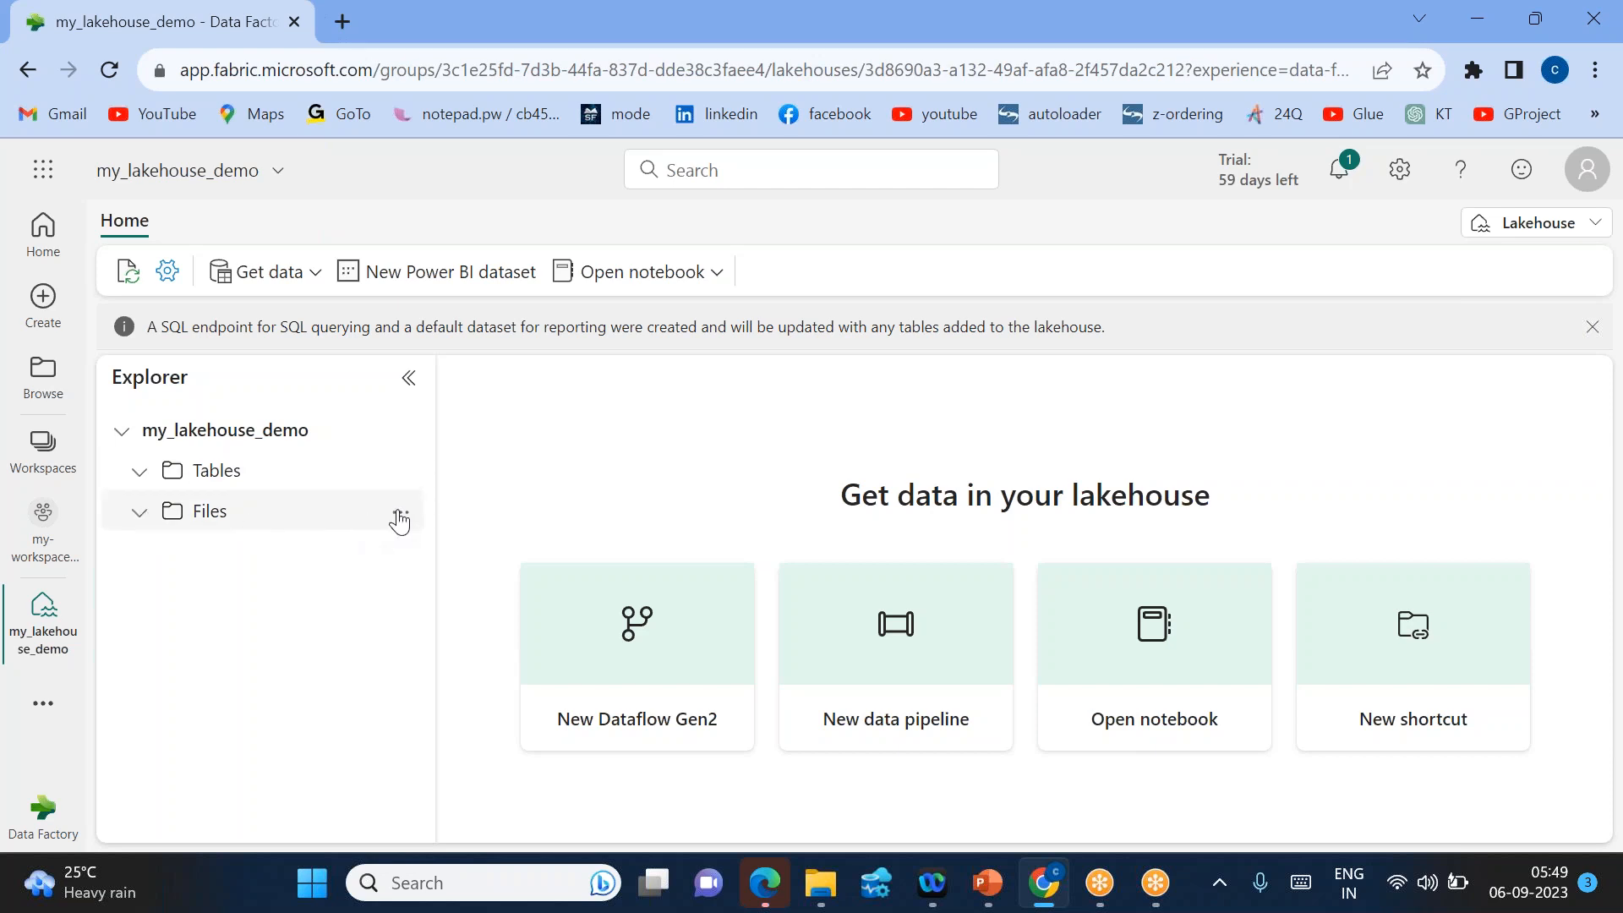
{"action": "left_click", "coordinate": [272, 271]}
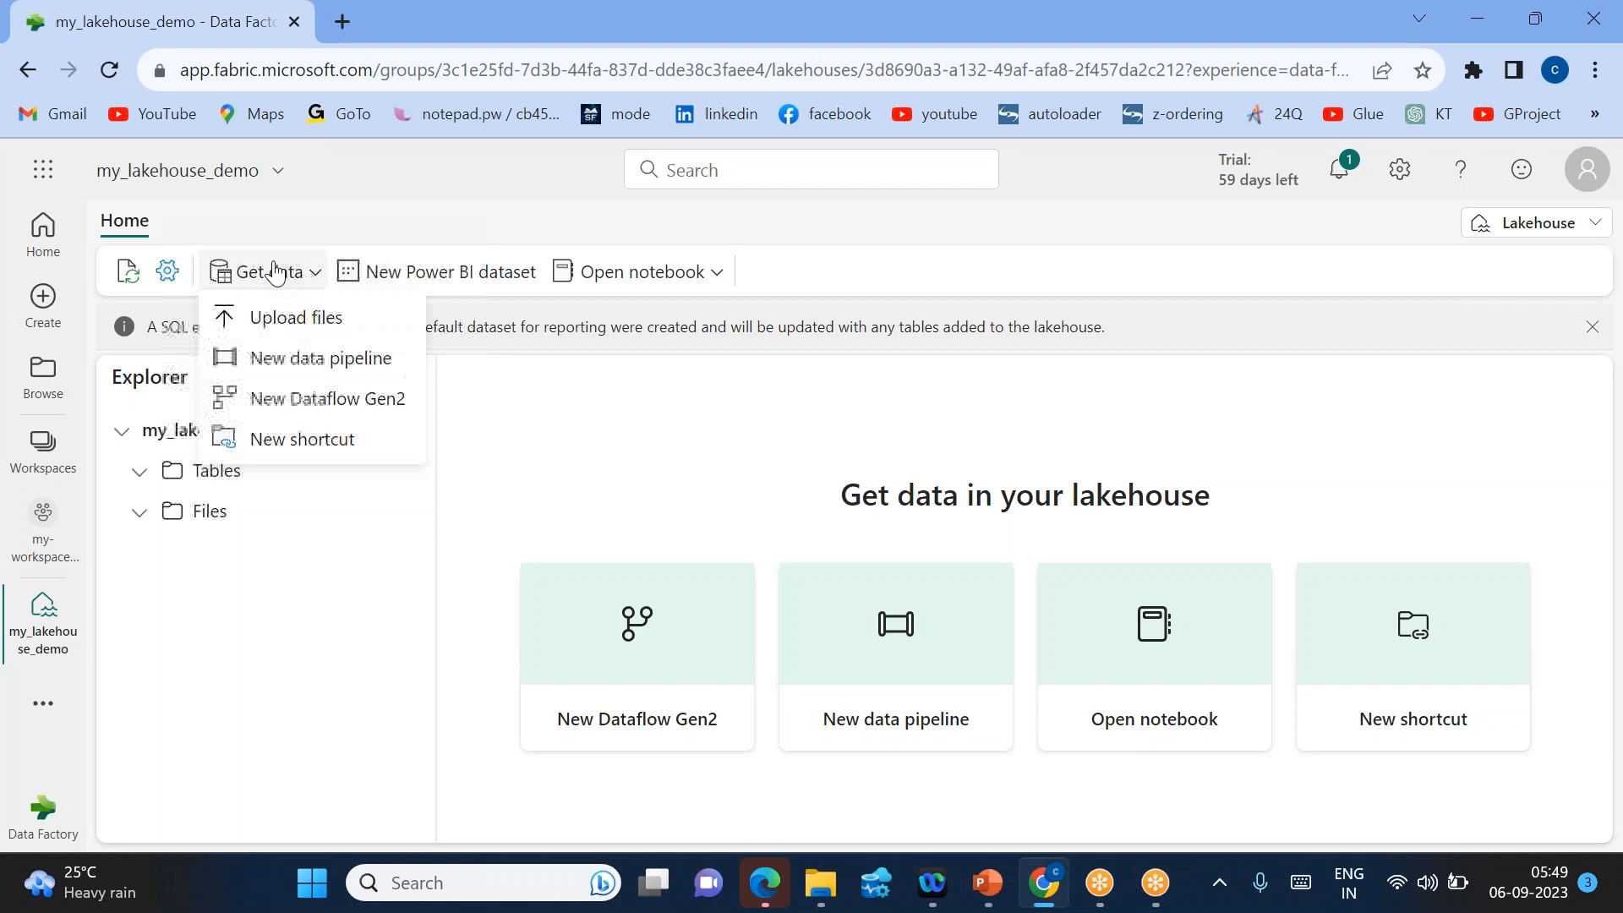
{"action": "left_click", "coordinate": [272, 319]}
{"action": "left_click", "coordinate": [1181, 342]}
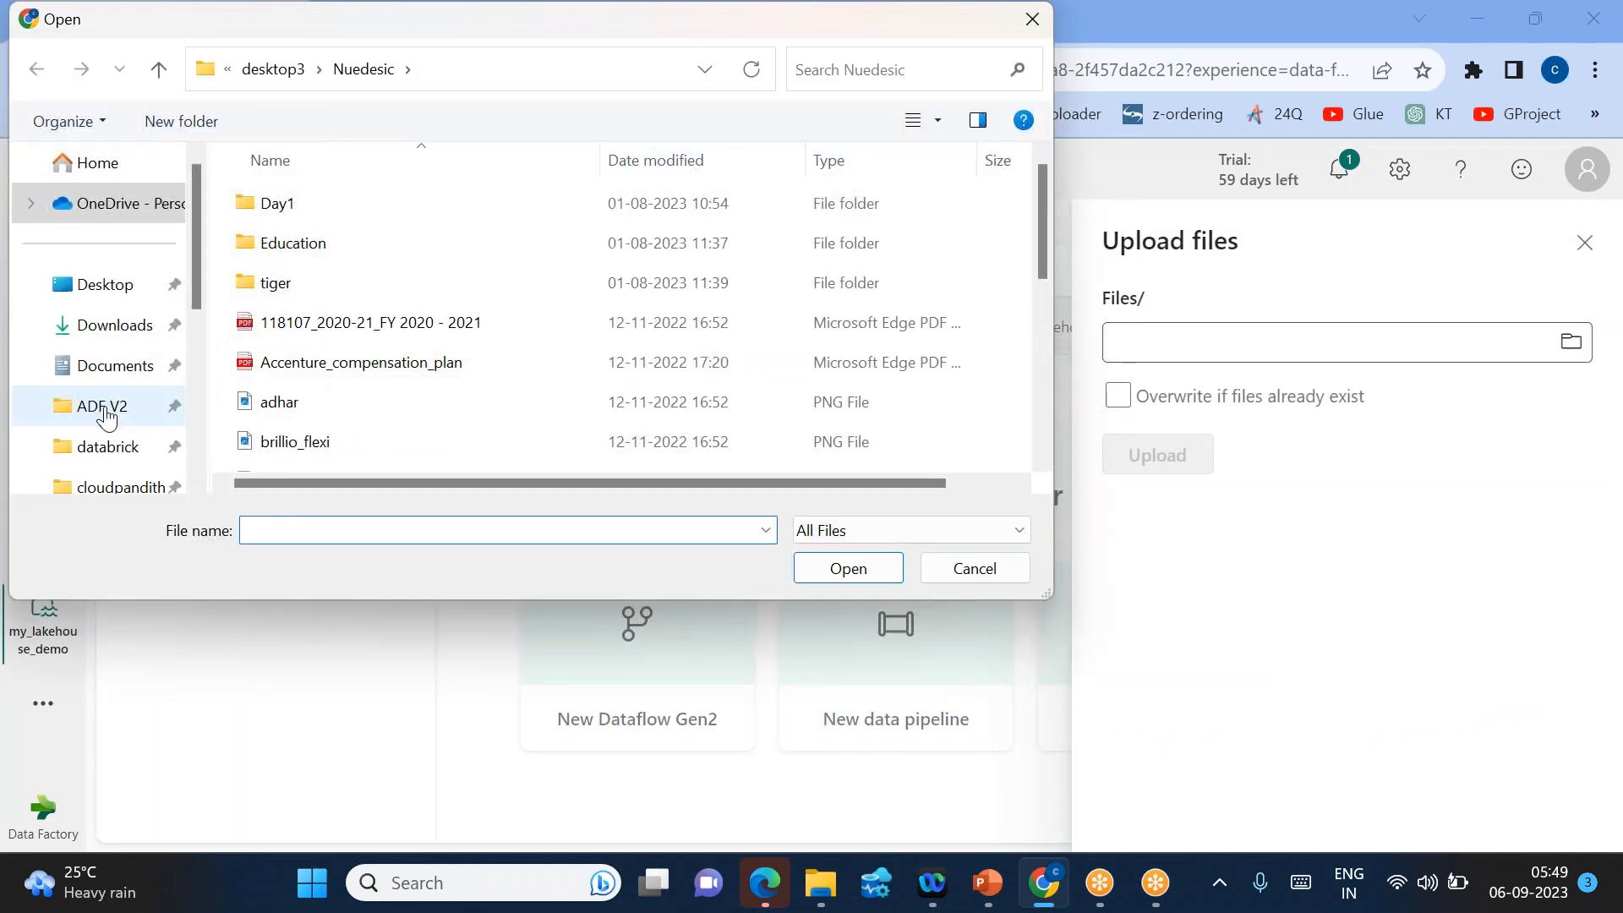
- Choose credit.csv from the set-comma folder of cloudpandith-datasets and upload it to the lakehouse's Files section
{"action": "left_click", "coordinate": [104, 414]}
{"action": "left_click", "coordinate": [108, 408]}
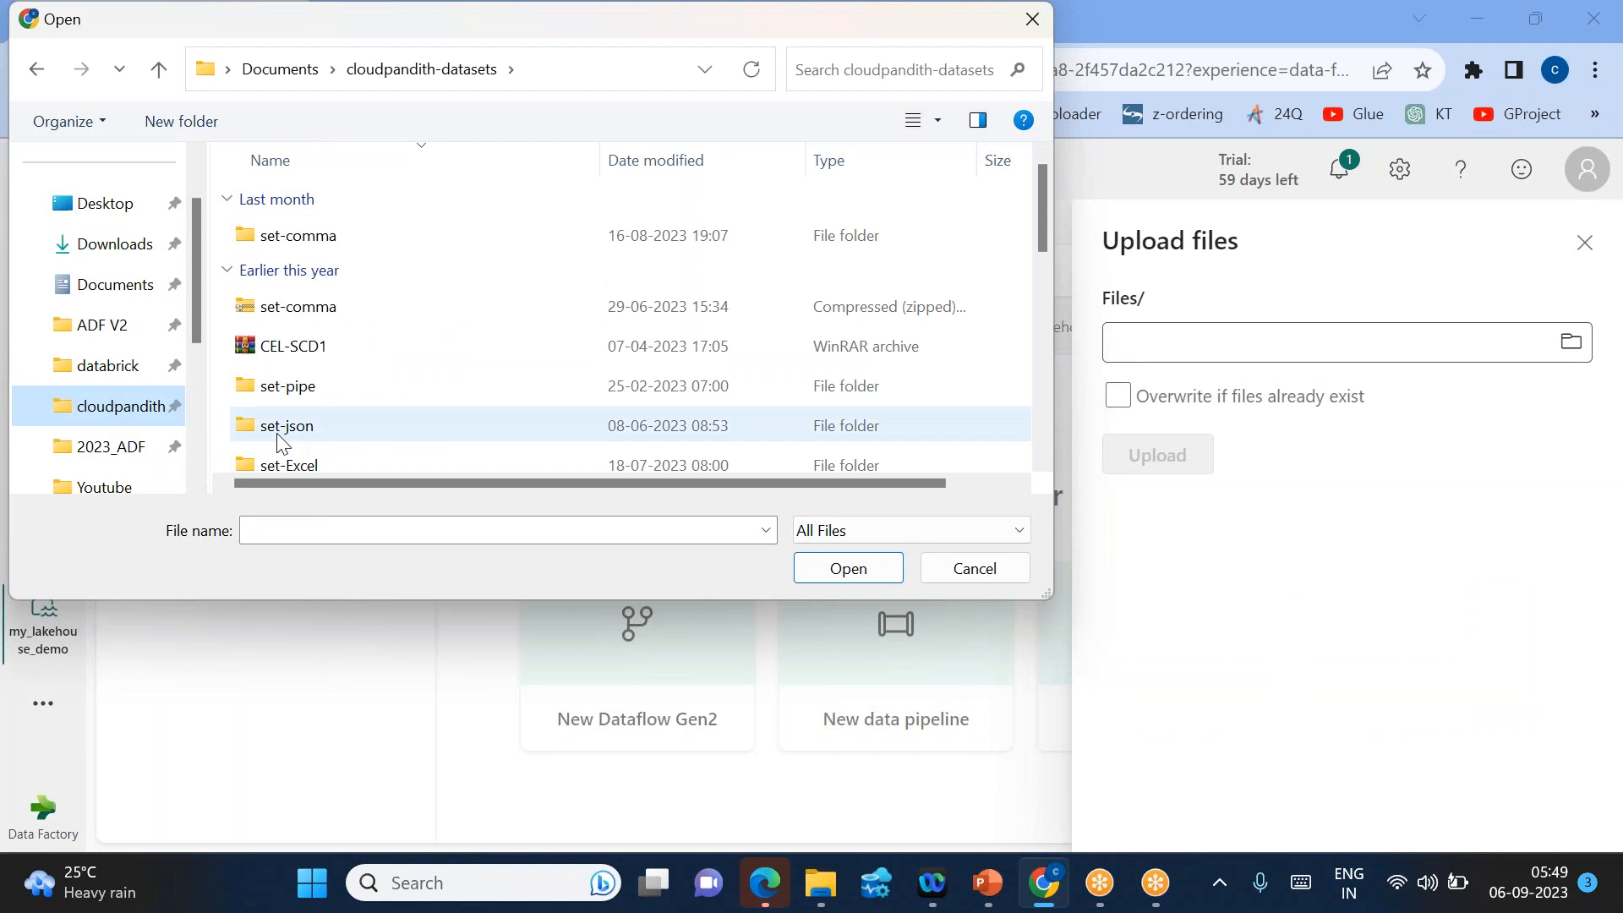
{"action": "scroll", "coordinate": [359, 391], "scroll_direction": "down", "scroll_amount": 1}
{"action": "scroll", "coordinate": [362, 394], "scroll_direction": "down", "scroll_amount": 1}
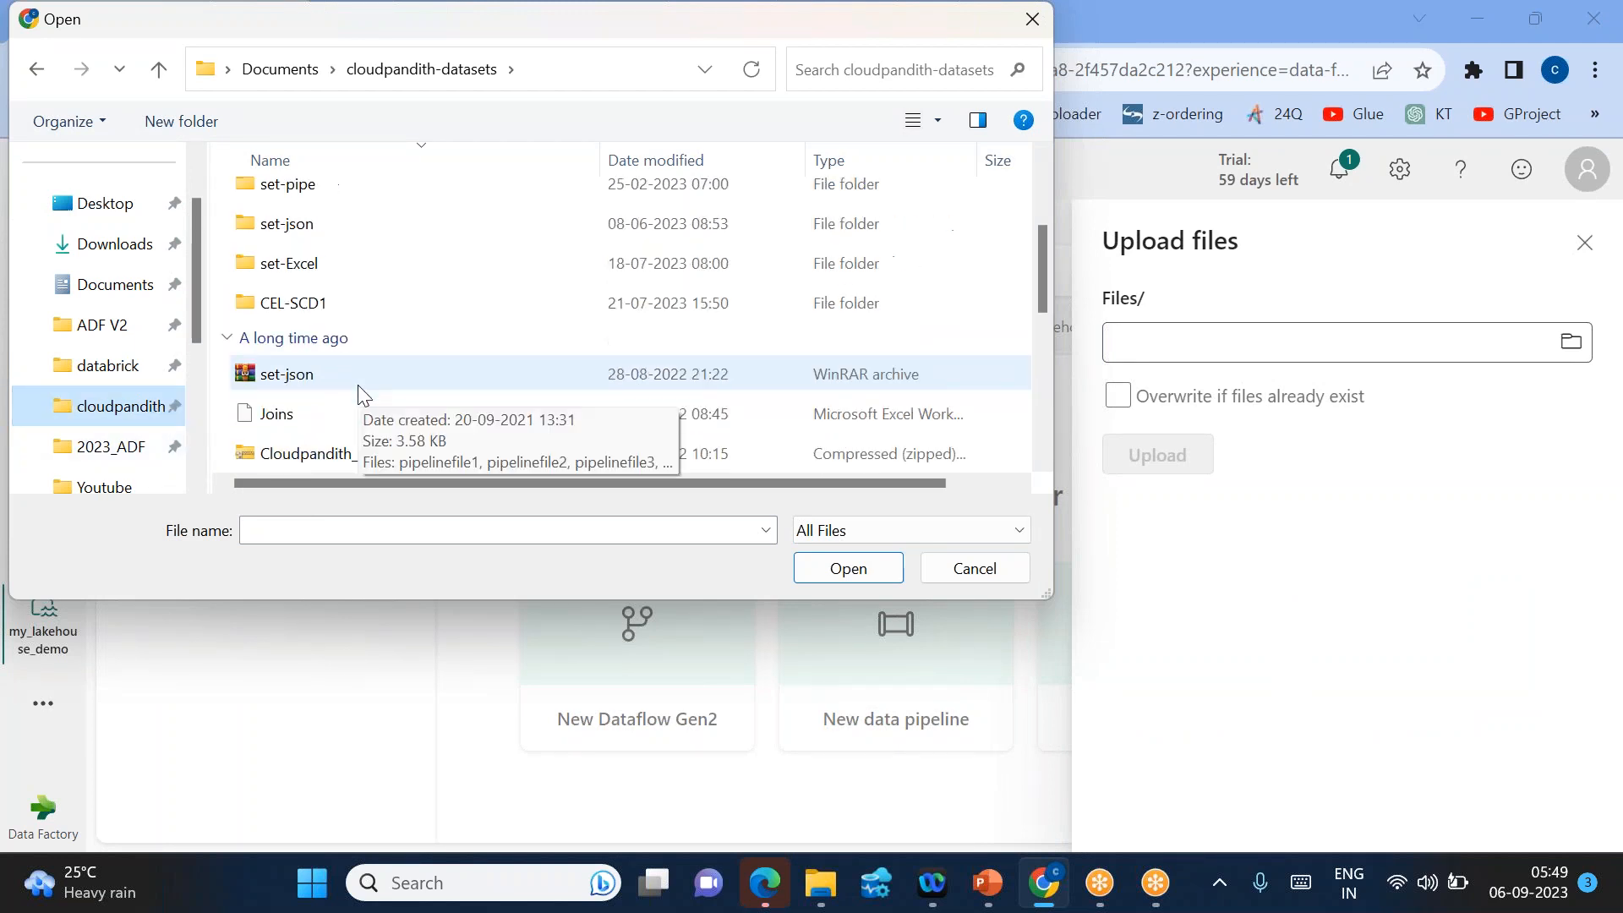
{"action": "scroll", "coordinate": [358, 387], "scroll_direction": "up", "scroll_amount": 2}
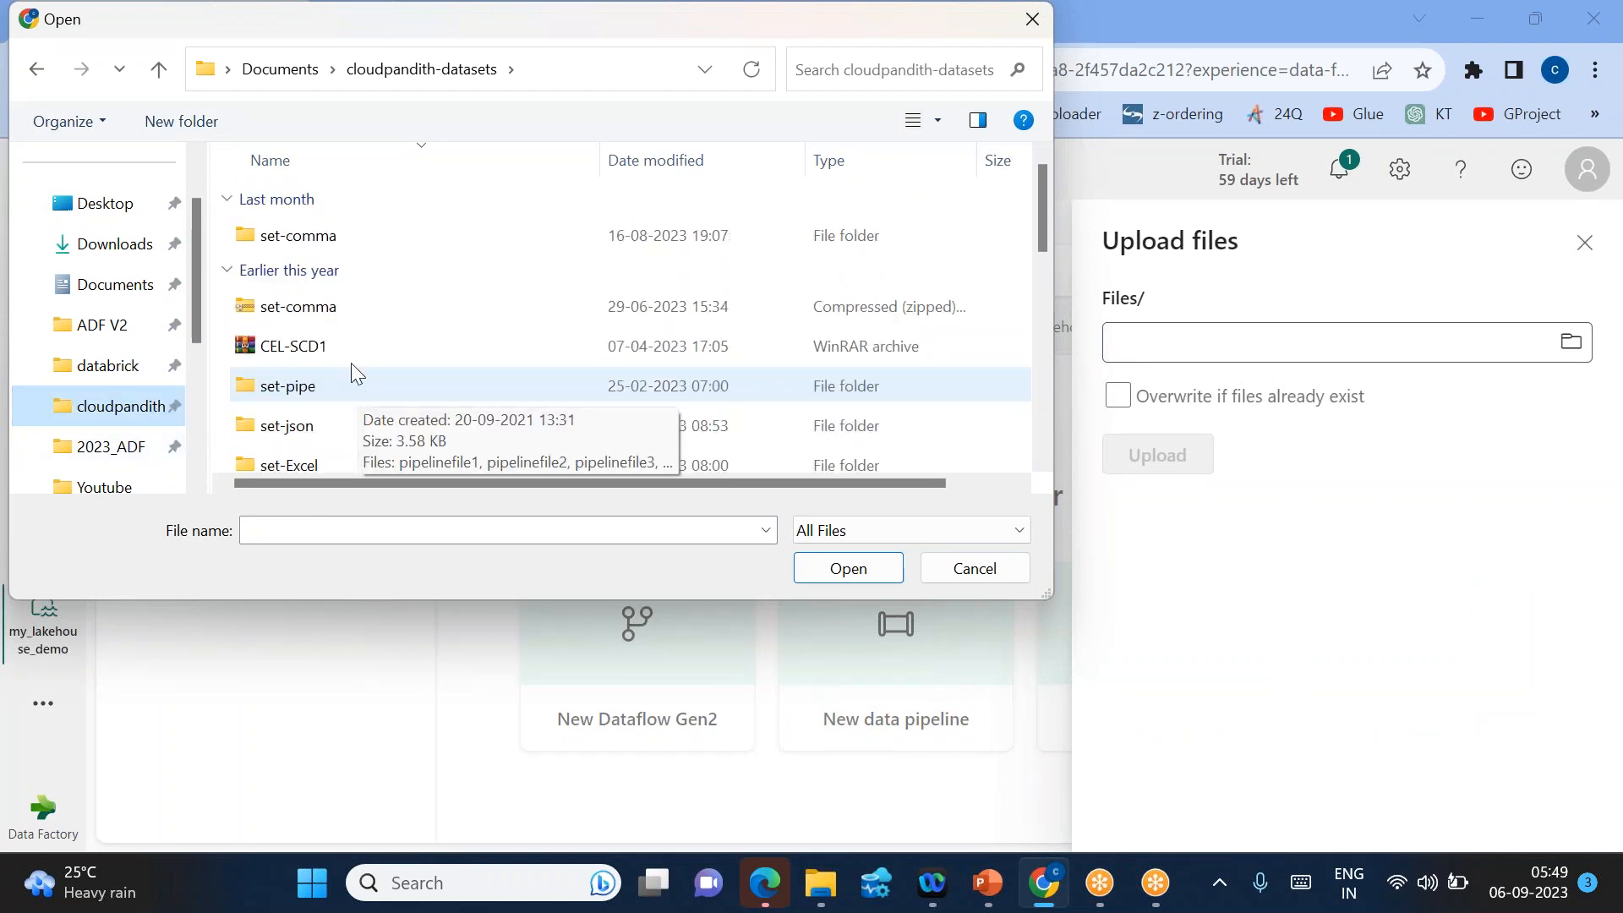
{"action": "double_click", "coordinate": [296, 238]}
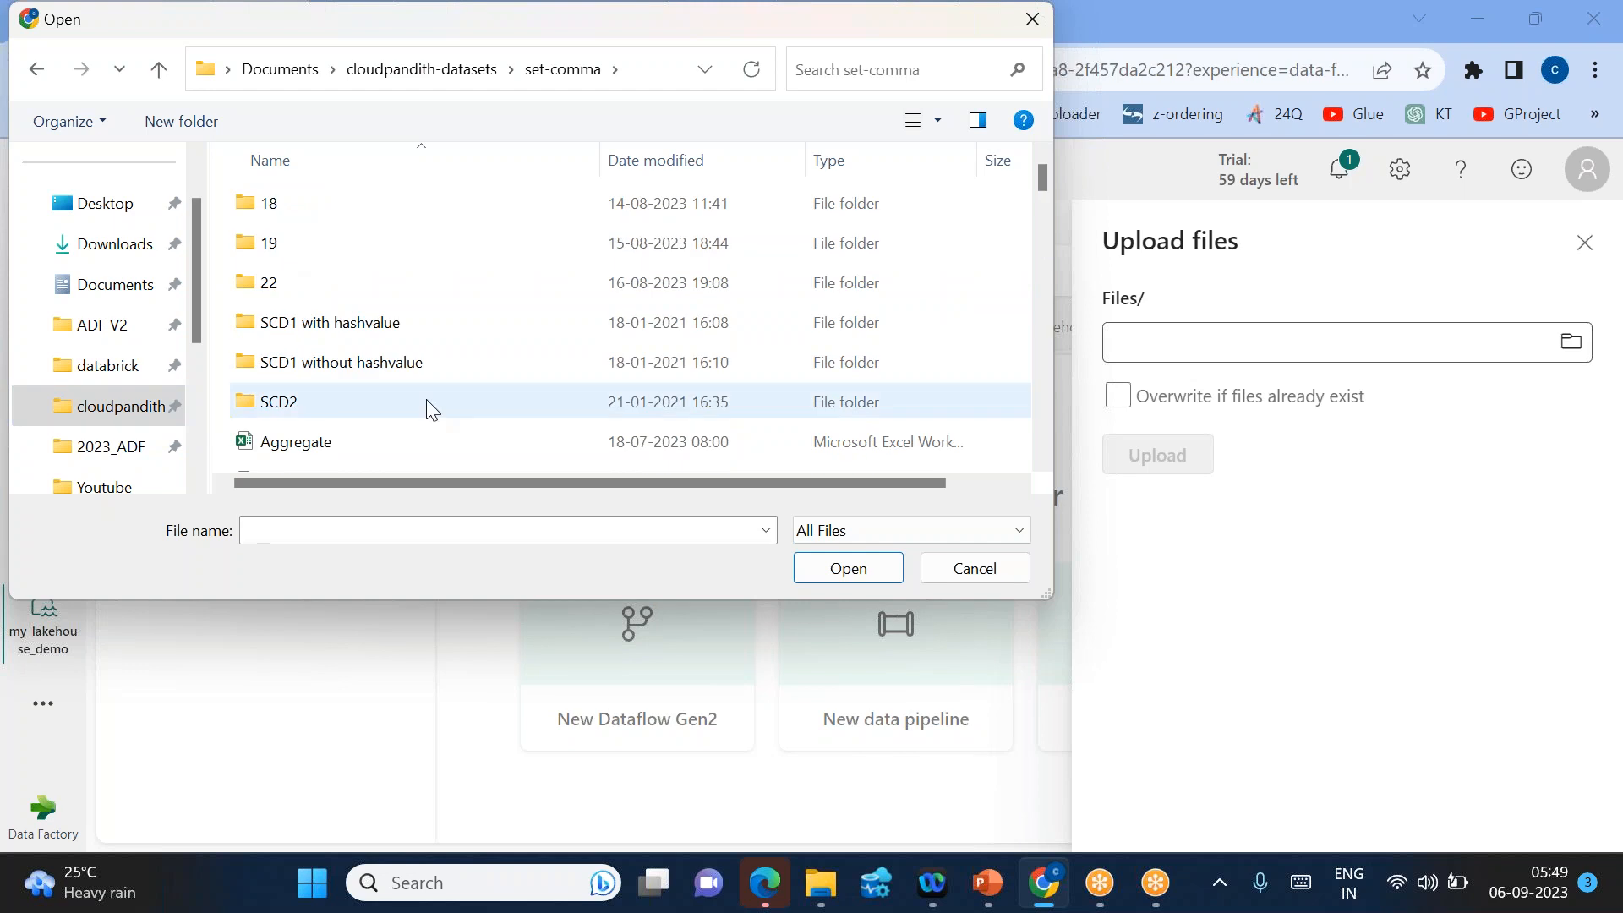
{"action": "scroll", "coordinate": [426, 399], "scroll_direction": "down", "scroll_amount": 2}
{"action": "double_click", "coordinate": [296, 423]}
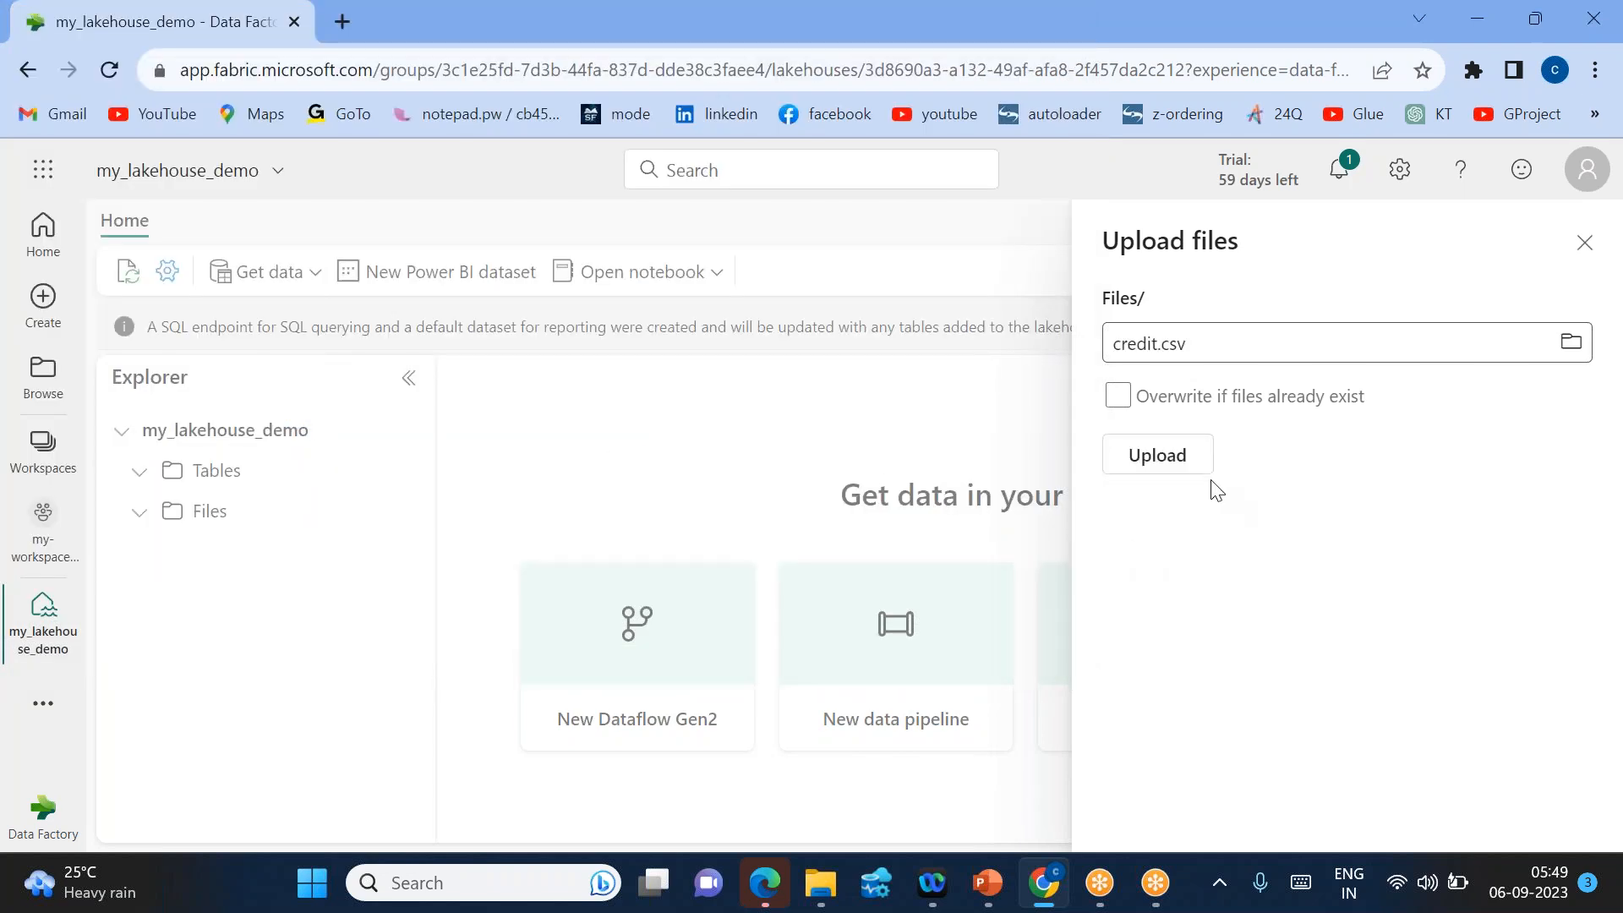
{"action": "left_click", "coordinate": [1154, 453]}
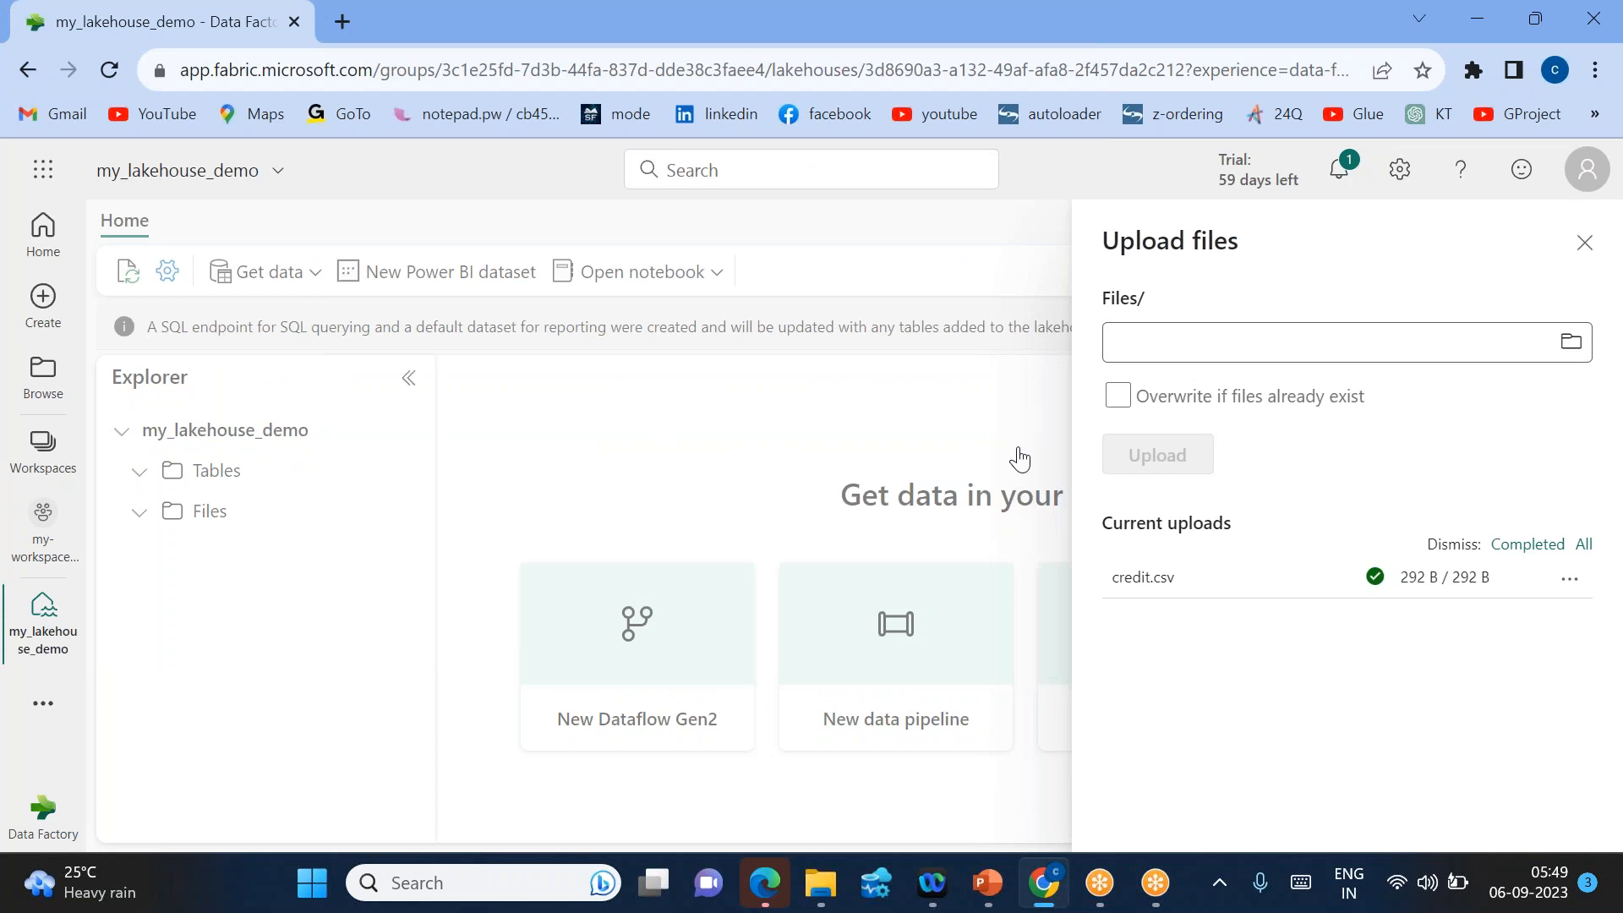
{"action": "left_click", "coordinate": [1585, 243]}
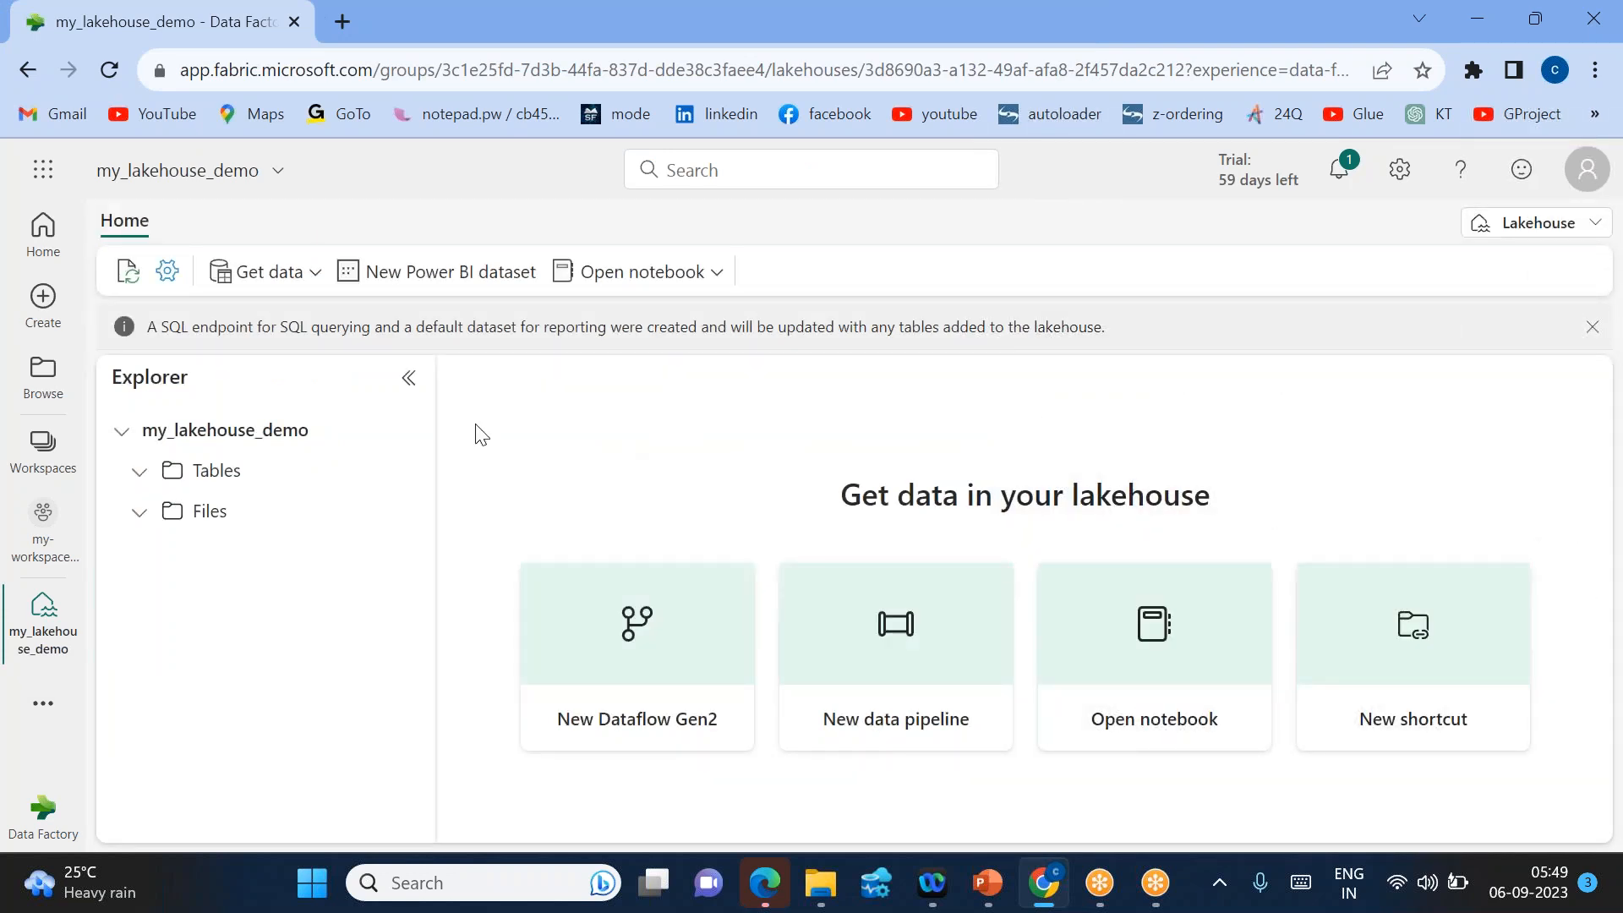
- Refresh the lakehouse and display the contents of its Files section
{"action": "left_click", "coordinate": [131, 279]}
{"action": "left_click", "coordinate": [130, 277]}
{"action": "left_click", "coordinate": [179, 518]}
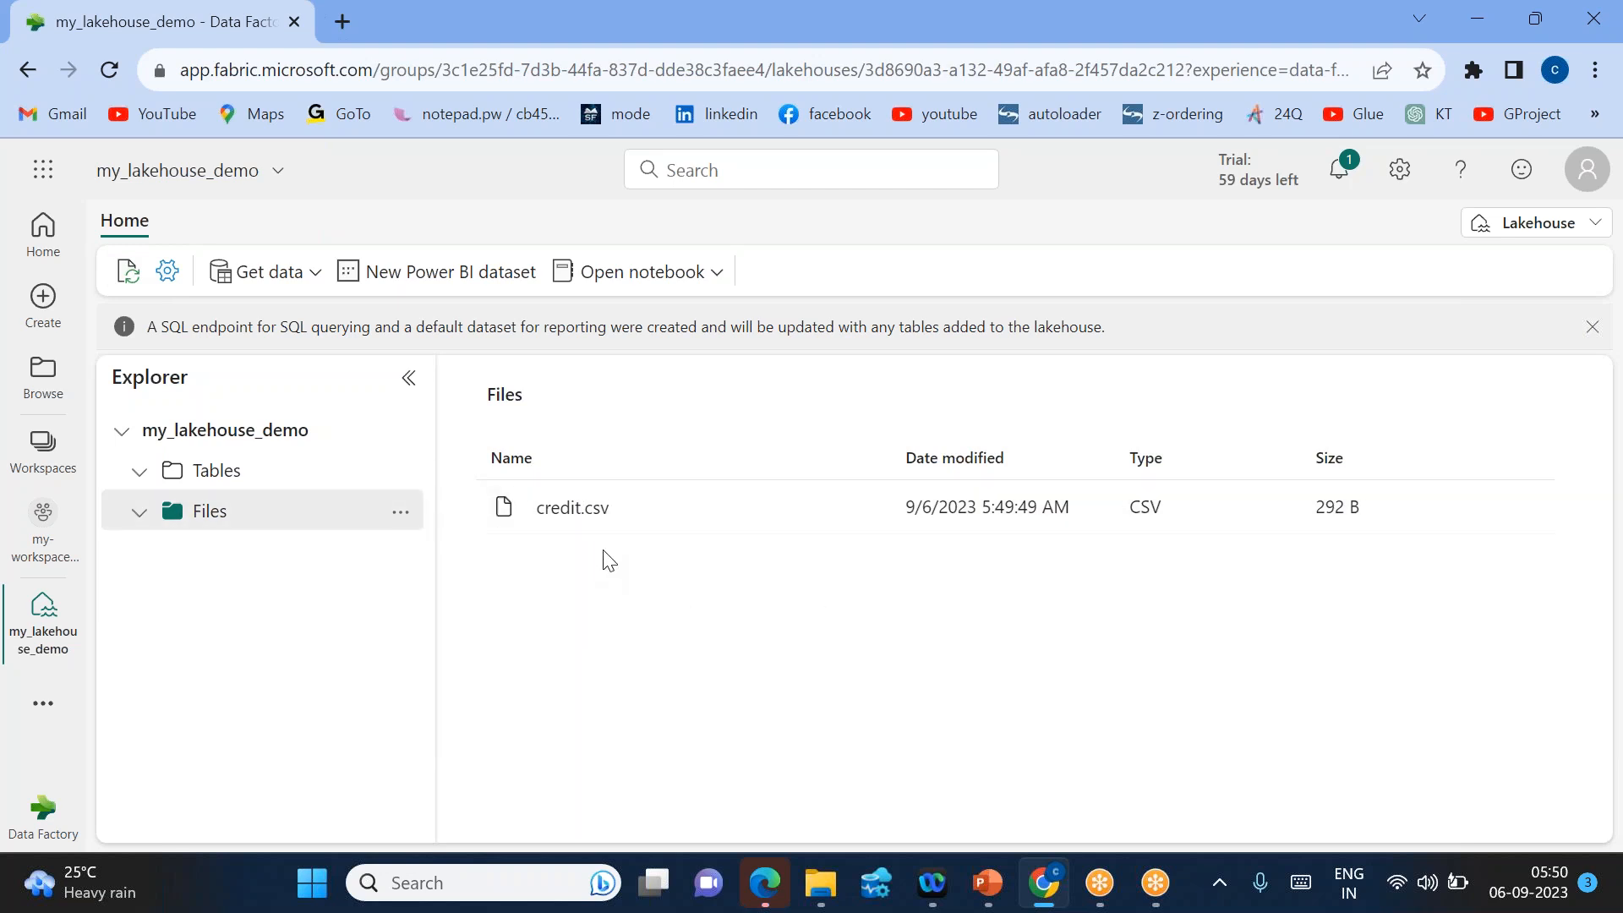
- Create the nested subfolder path global\india\landing\custdata under Files
{"action": "left_click", "coordinate": [401, 513]}
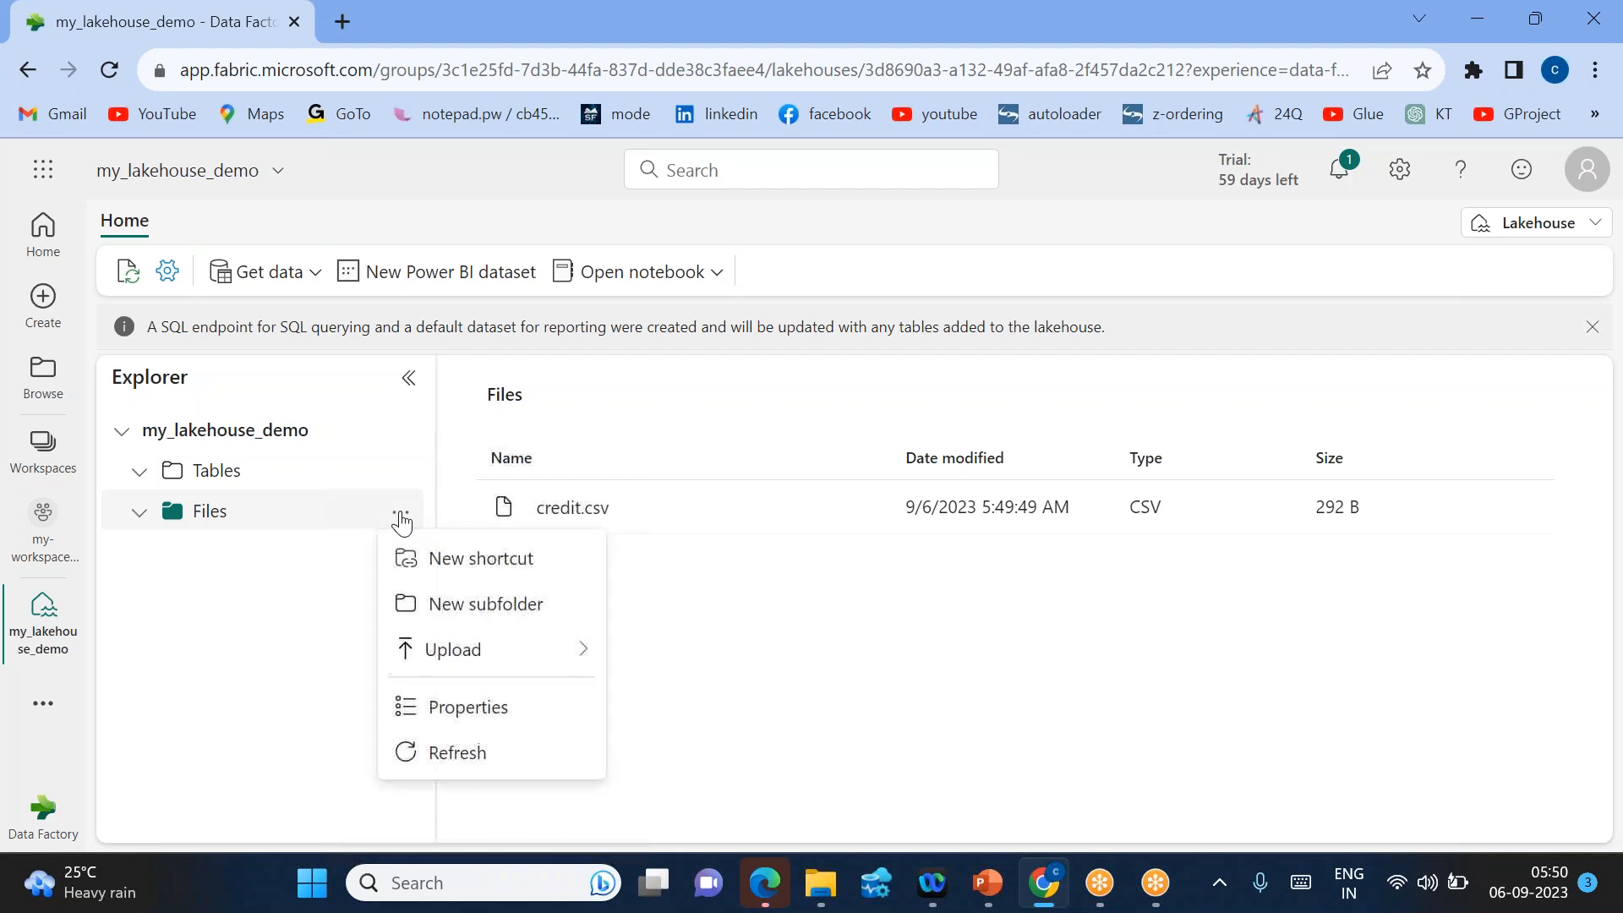
{"action": "left_click", "coordinate": [483, 613]}
{"action": "type", "text": "global\\india\\landing\\custda"}
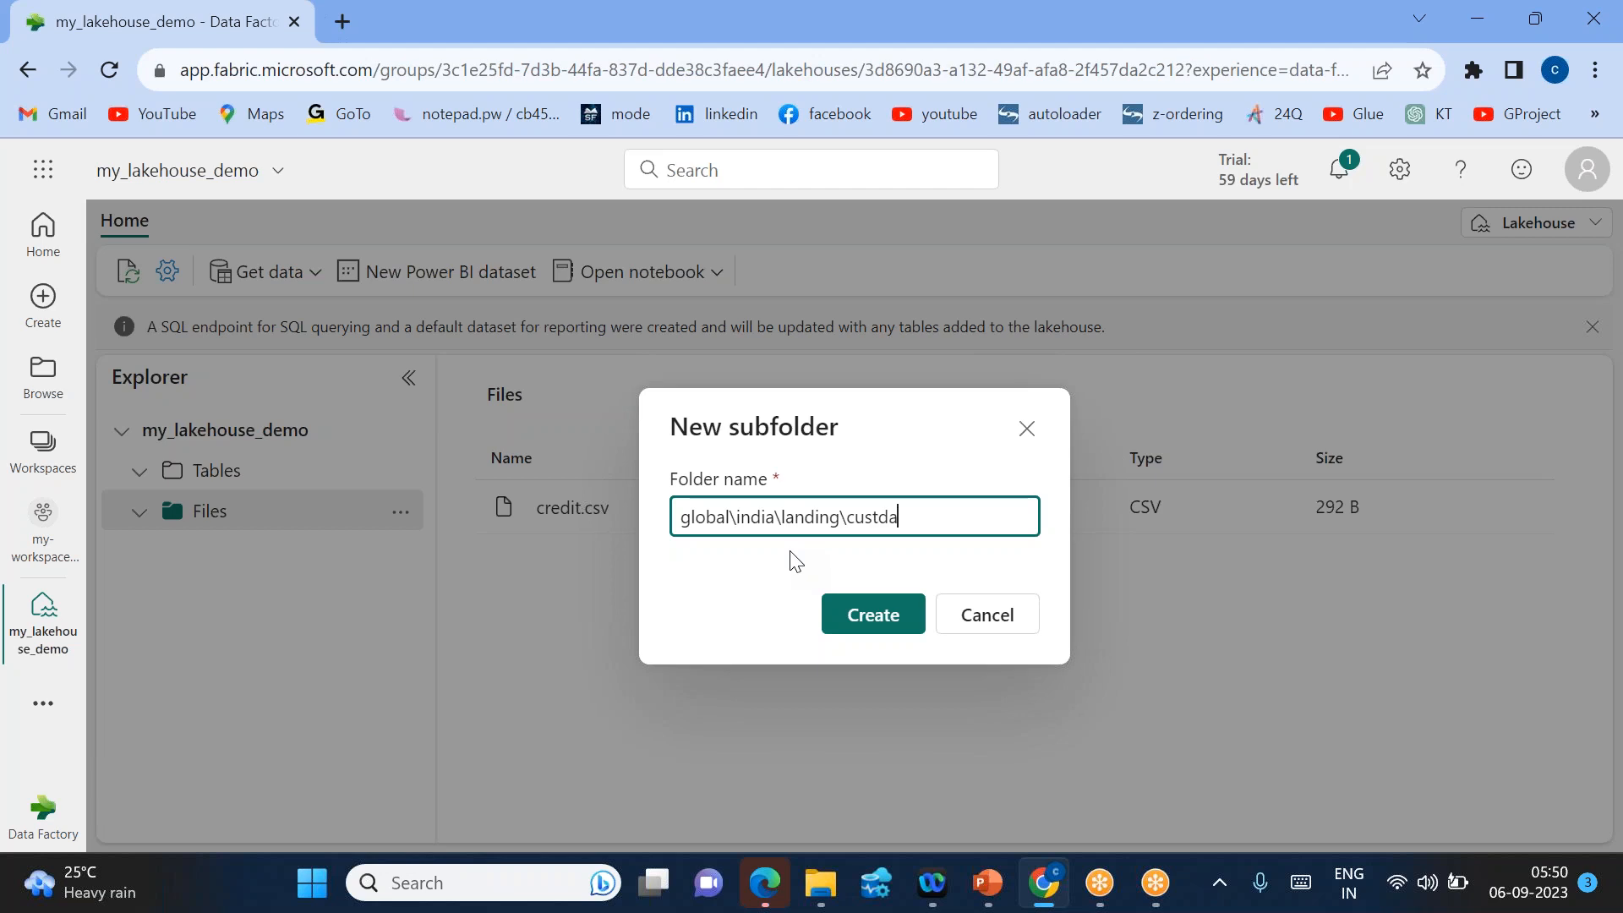
{"action": "left_click", "coordinate": [871, 614]}
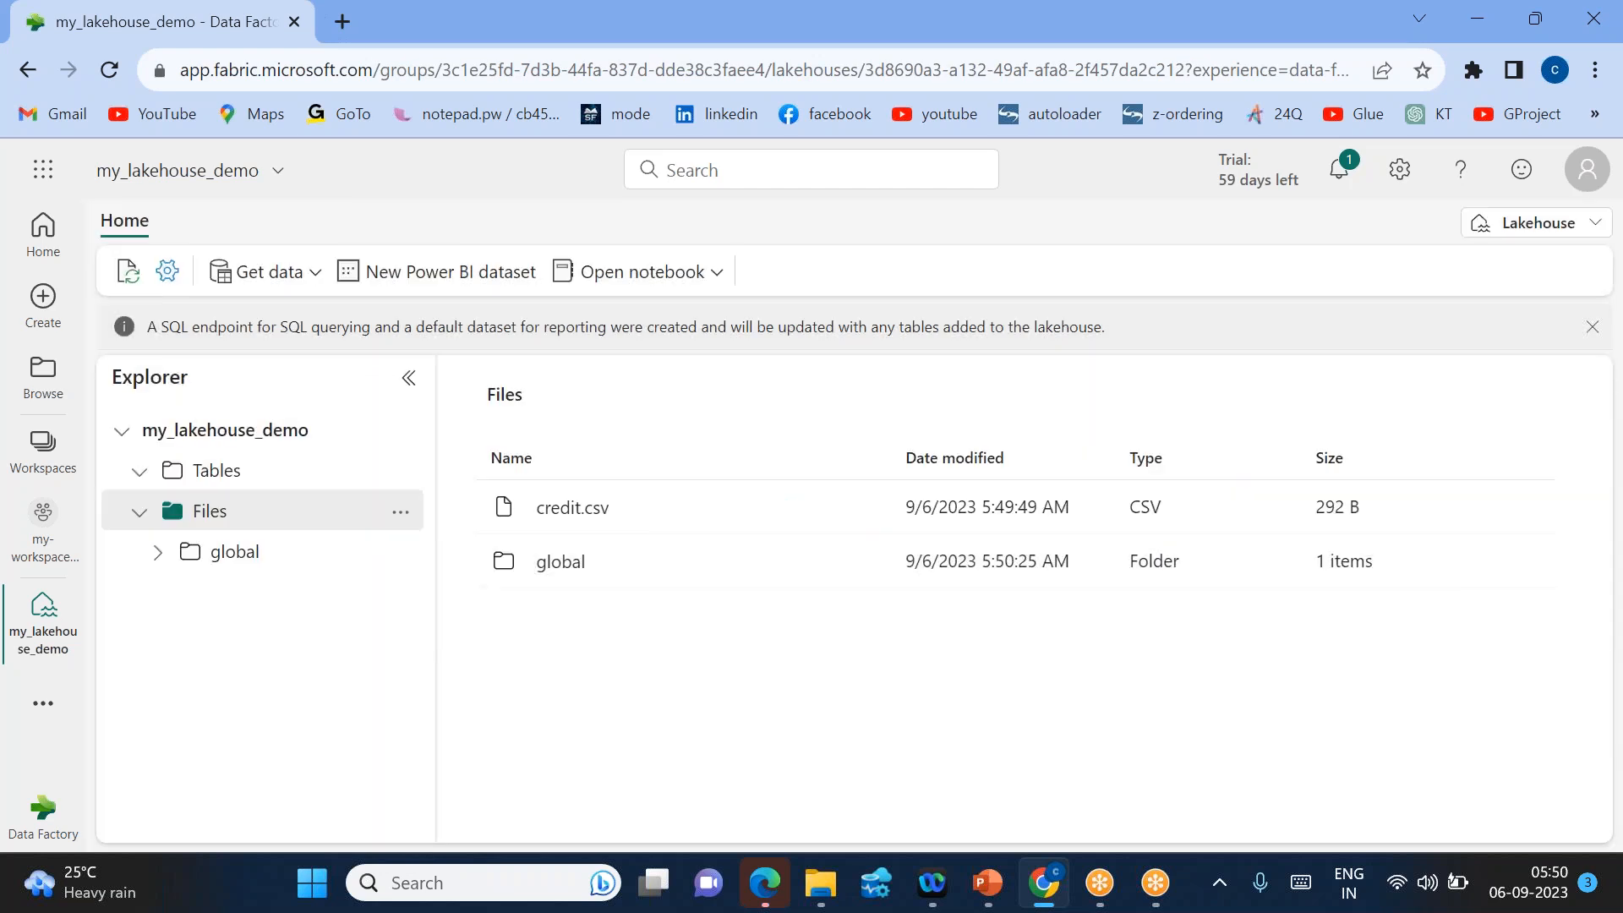
- Open the folders global, india, landing and custdata one after another
{"action": "left_click", "coordinate": [561, 564]}
{"action": "left_click", "coordinate": [549, 507]}
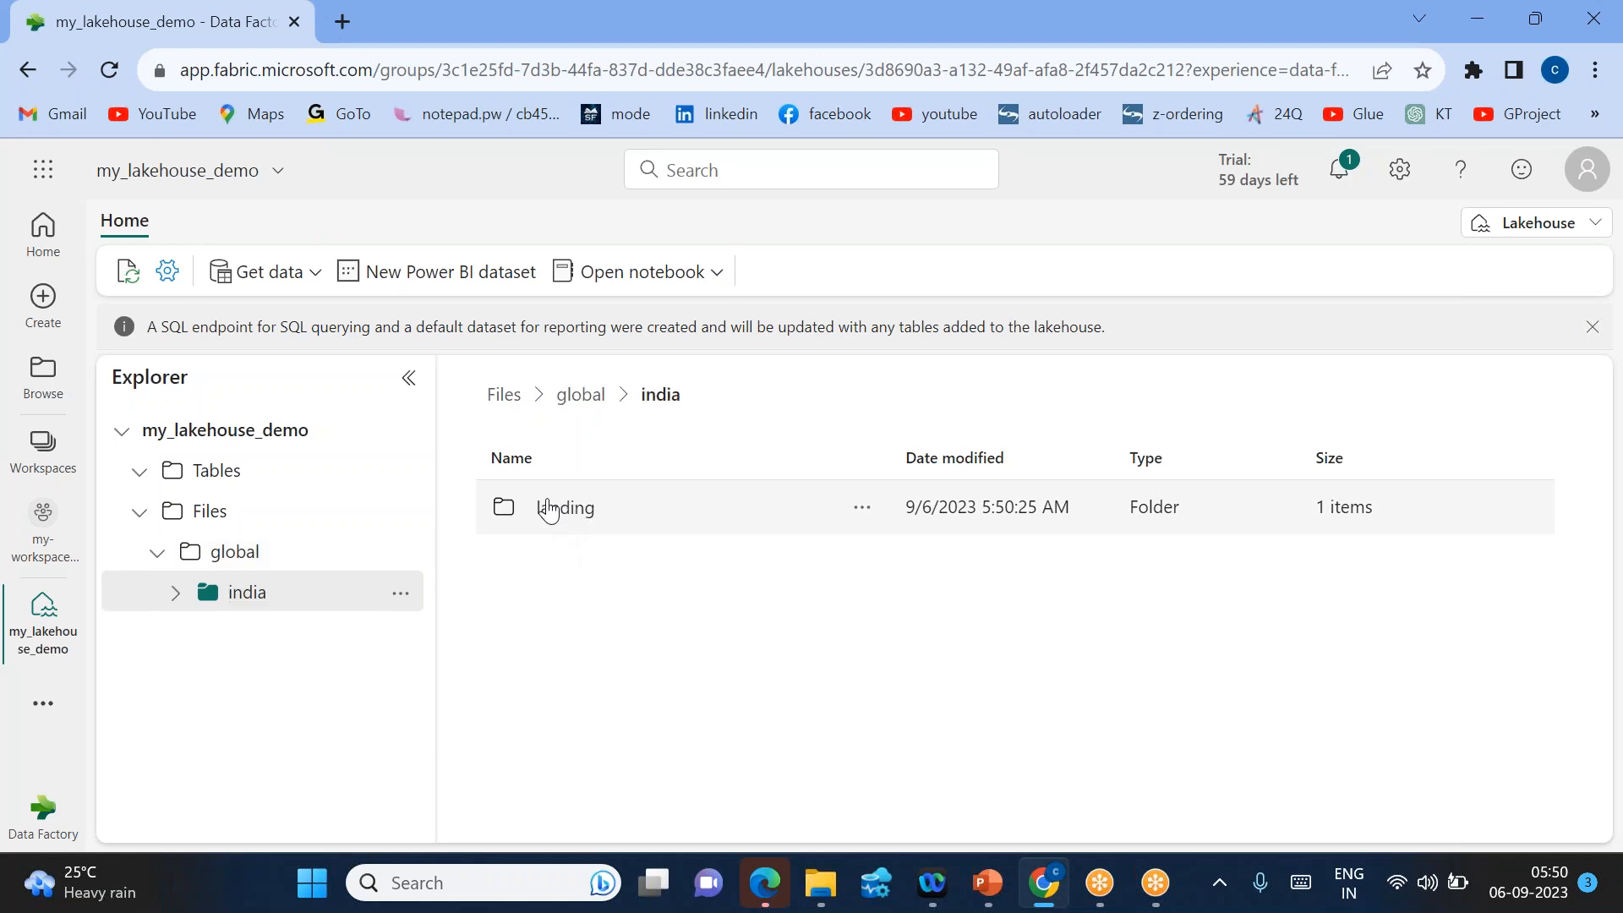
{"action": "left_click", "coordinate": [565, 507]}
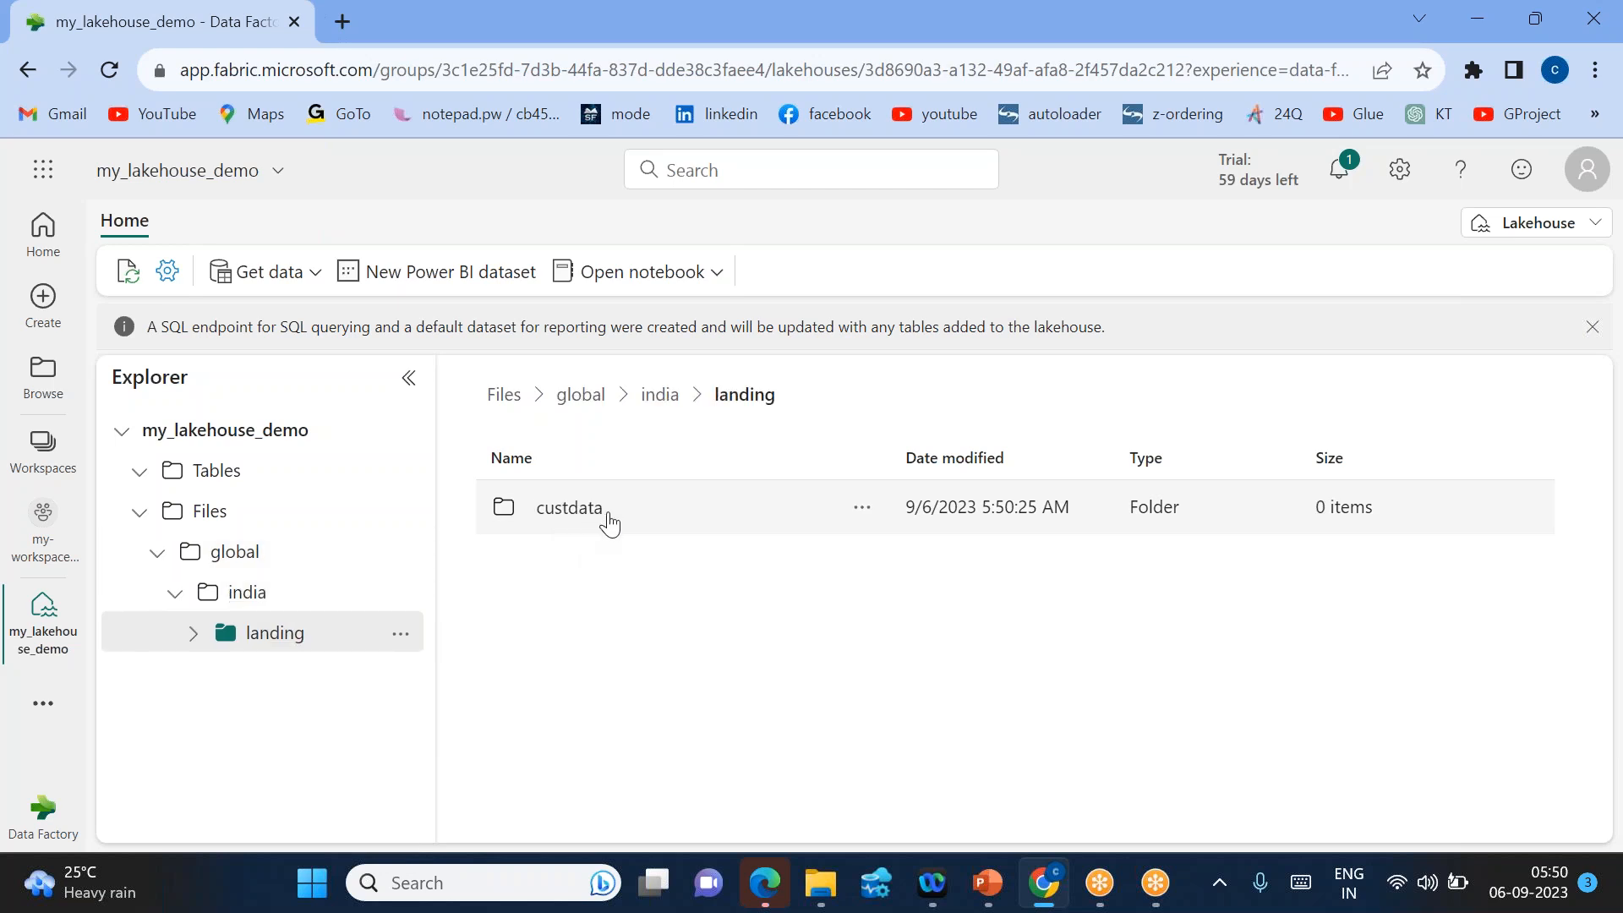
{"action": "left_click", "coordinate": [608, 517]}
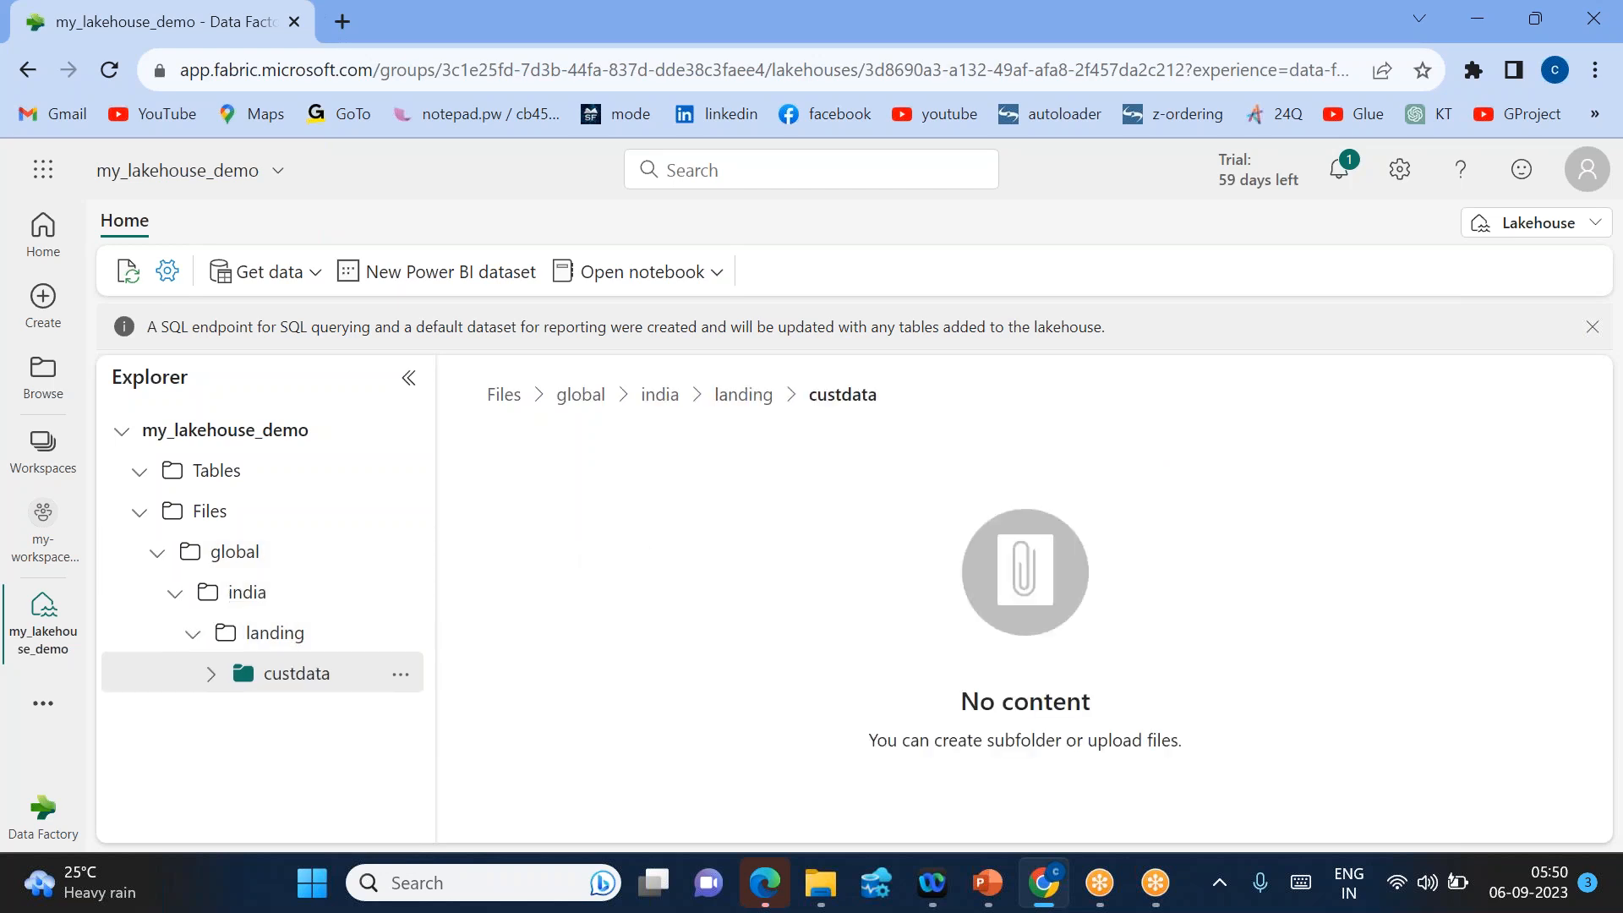
- Upload credit2.csv from the set-comma folder into the custdata folder
{"action": "left_click", "coordinate": [400, 674]}
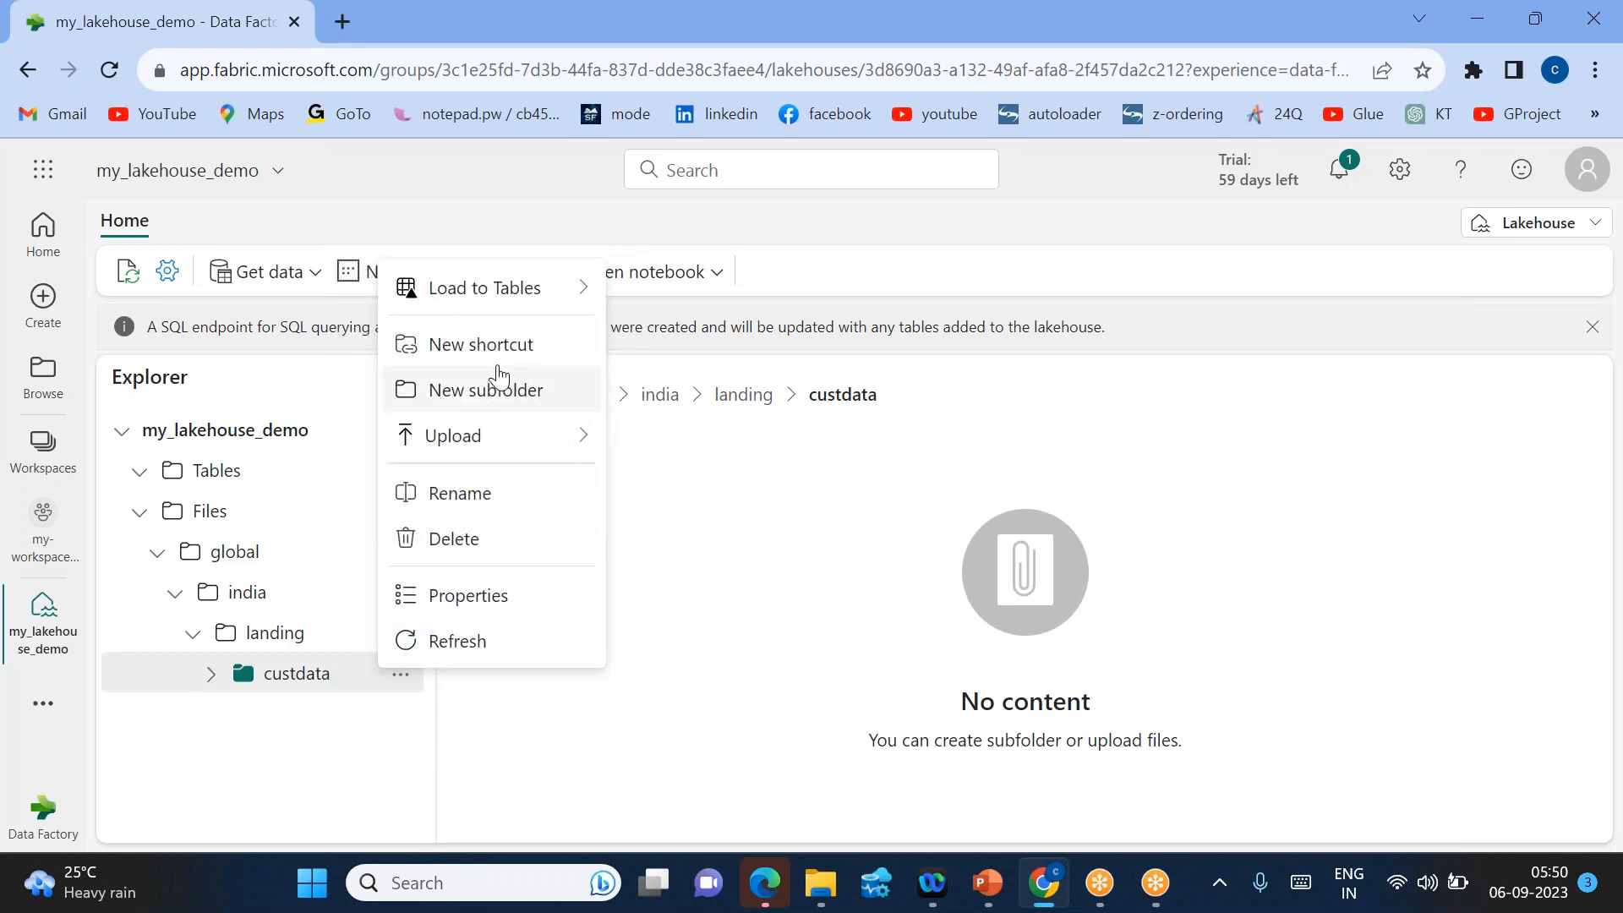
{"action": "left_click", "coordinate": [329, 770]}
{"action": "left_click", "coordinate": [400, 674]}
{"action": "mouse_move", "coordinate": [486, 446]}
{"action": "left_click", "coordinate": [656, 446]}
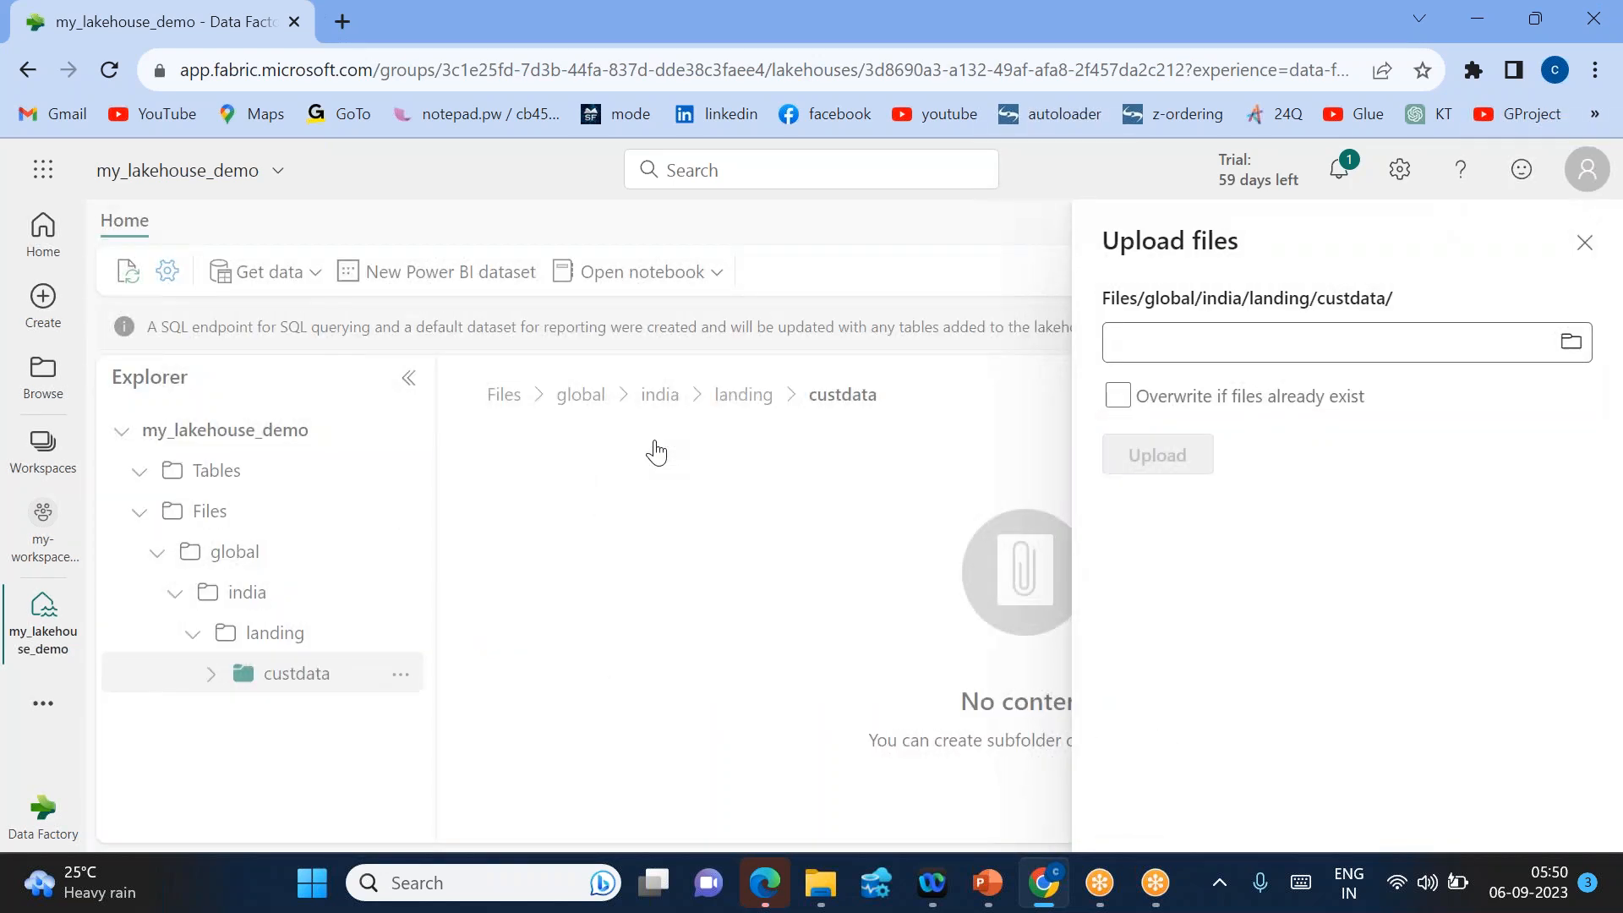
{"action": "left_click", "coordinate": [1214, 355]}
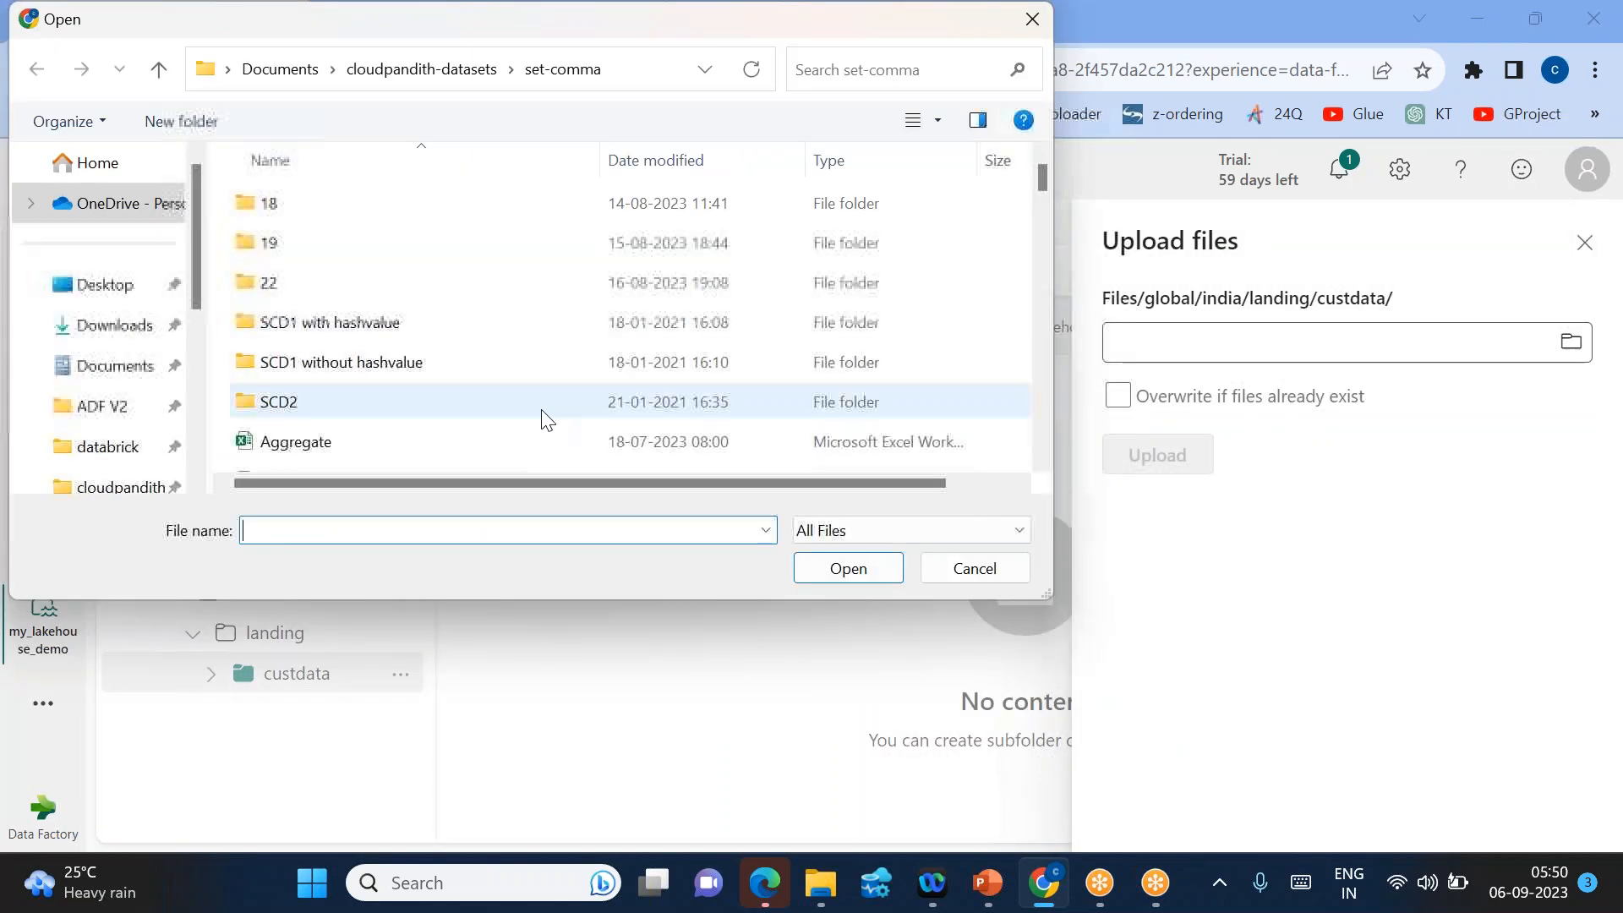
{"action": "scroll", "coordinate": [541, 409], "scroll_direction": "down", "scroll_amount": 2}
{"action": "scroll", "coordinate": [448, 420], "scroll_direction": "down", "scroll_amount": 2}
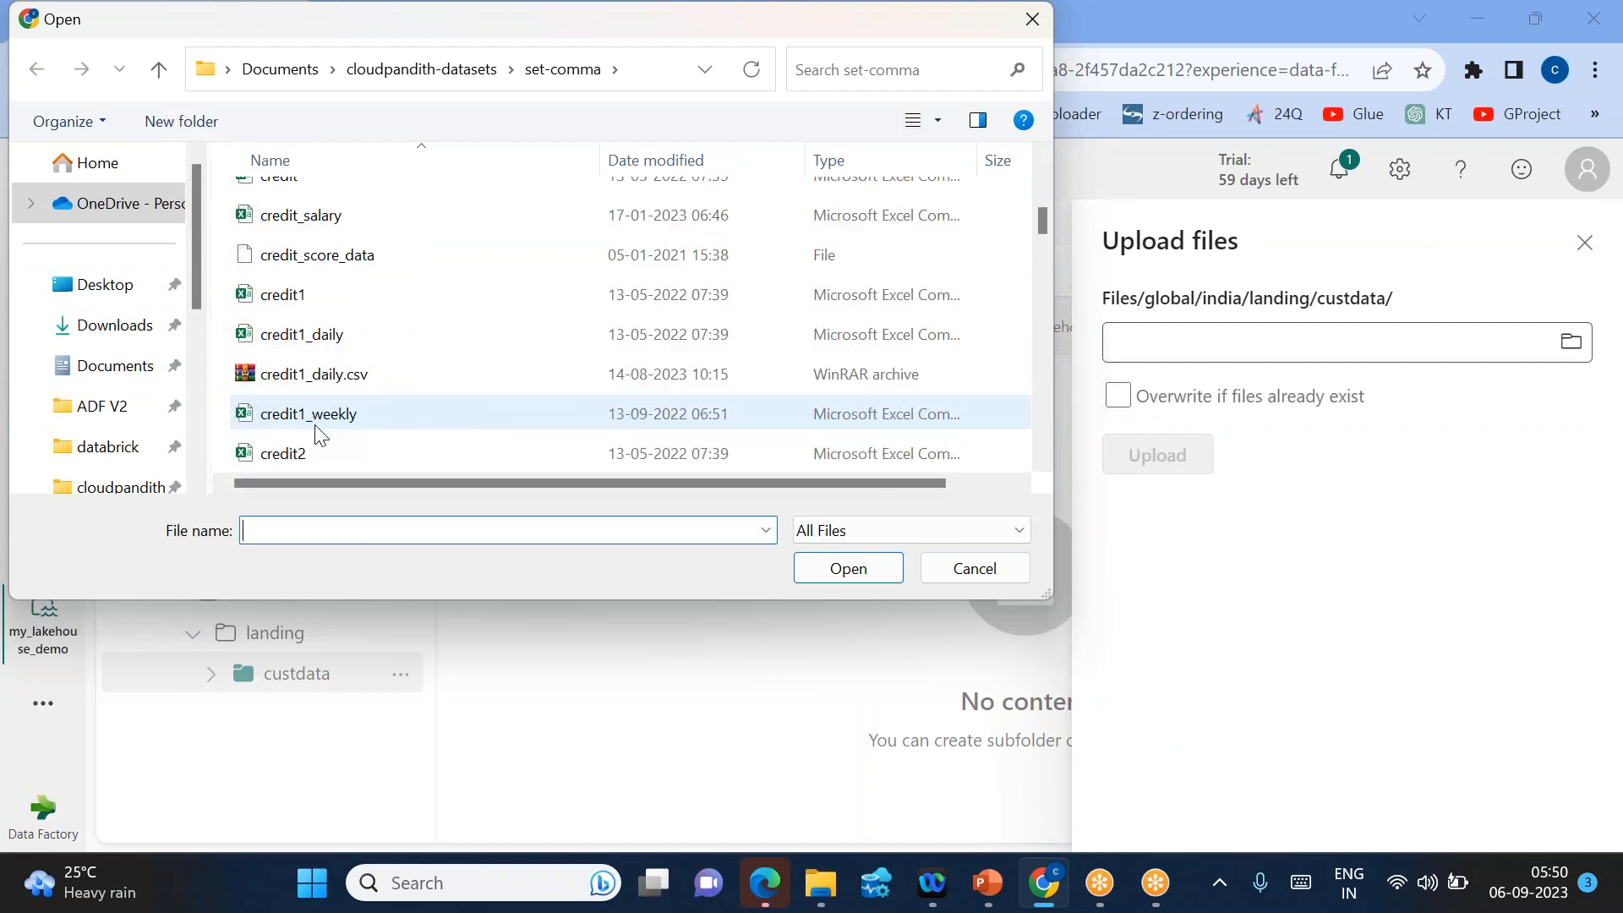
{"action": "double_click", "coordinate": [281, 460]}
{"action": "left_click", "coordinate": [1204, 467]}
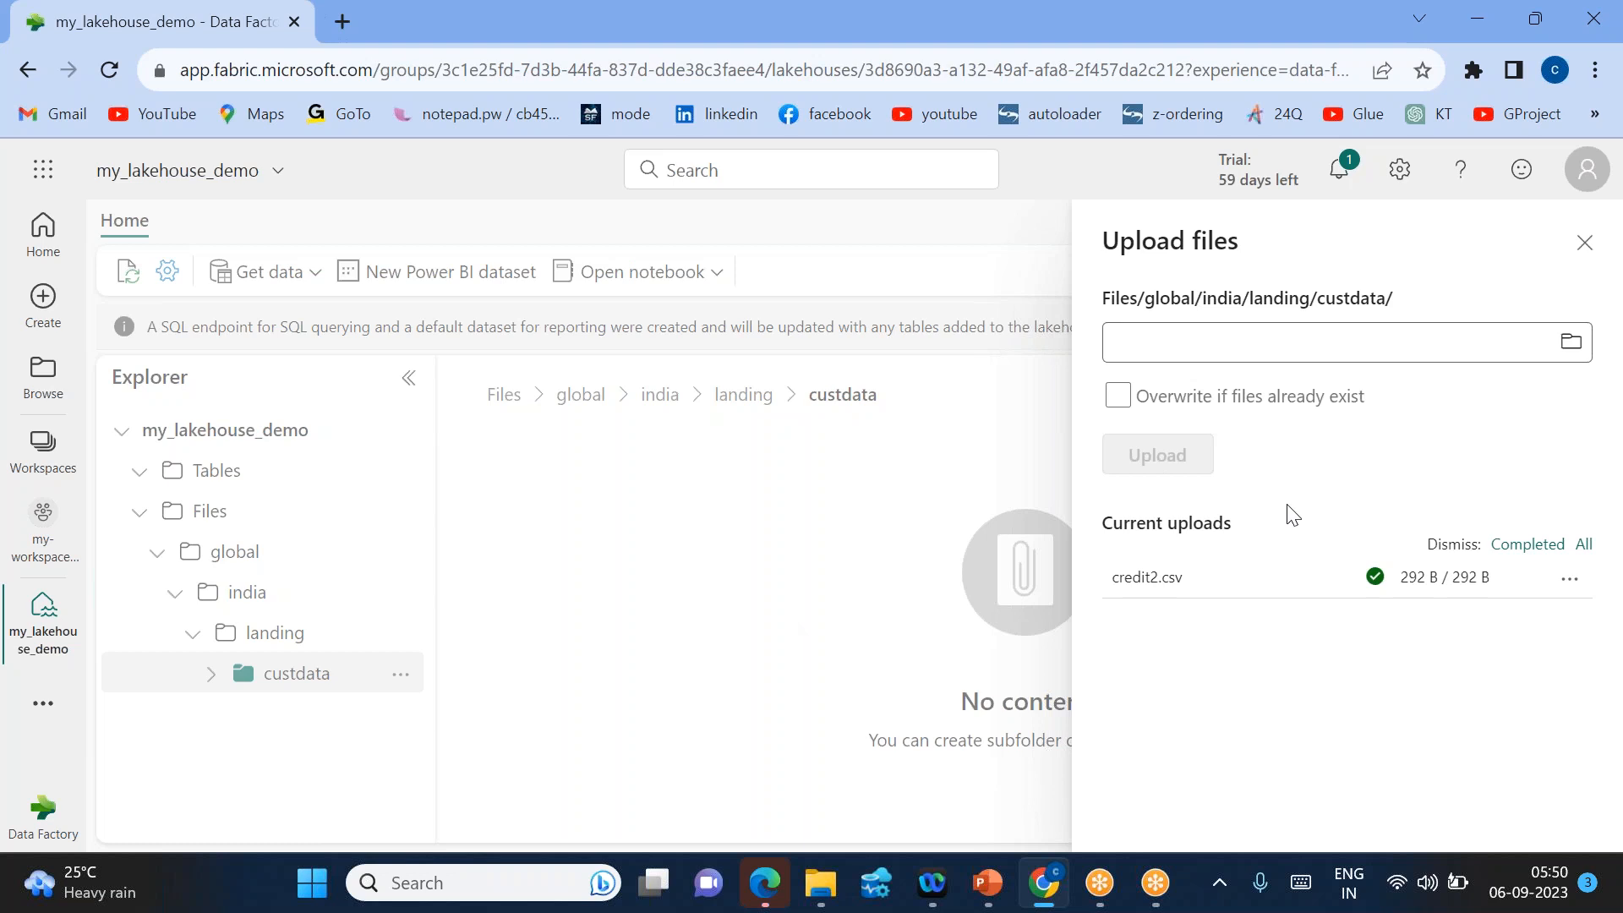
{"action": "left_click", "coordinate": [1584, 242]}
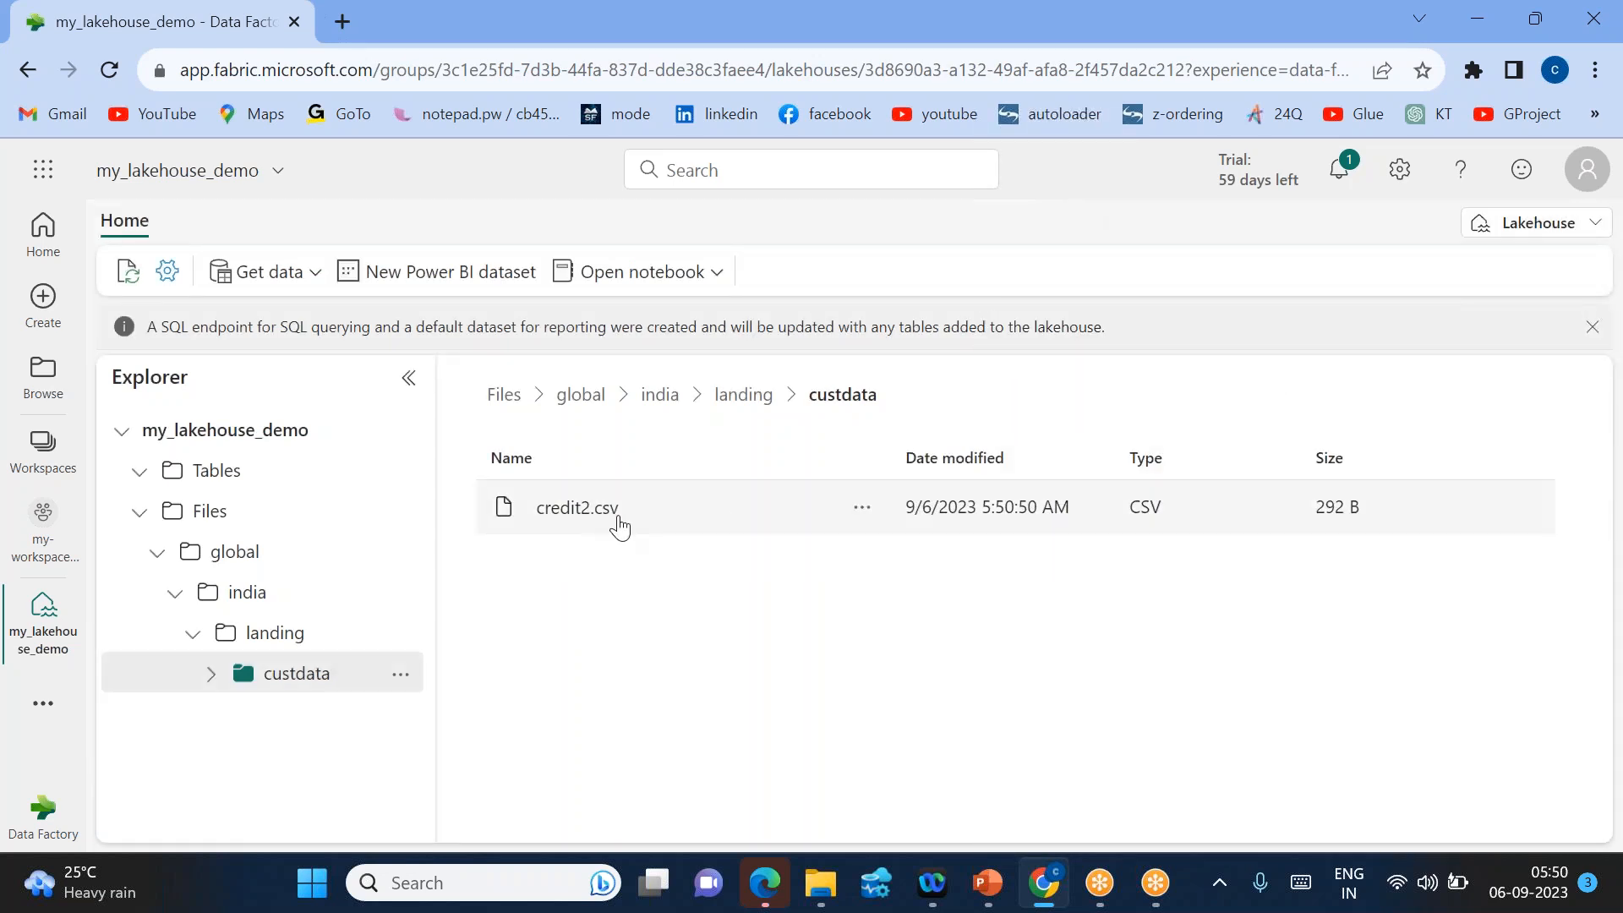
- Load credit2.csv into a new table named credit, using the header for column names and a comma as separator
{"action": "left_click", "coordinate": [401, 675]}
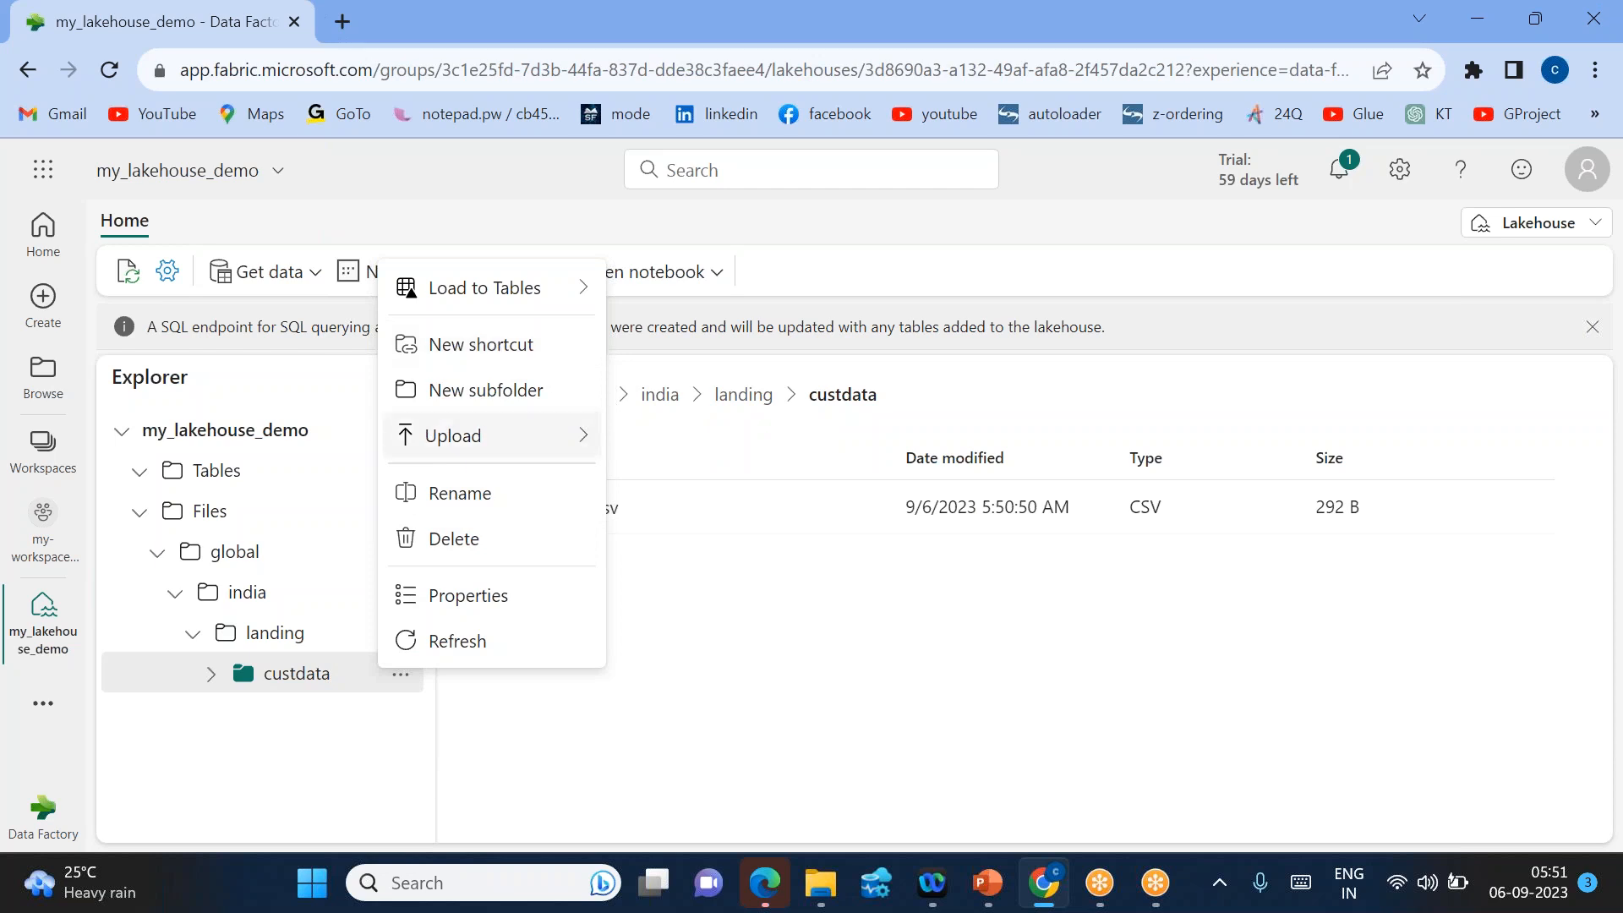
{"action": "left_click", "coordinate": [640, 693]}
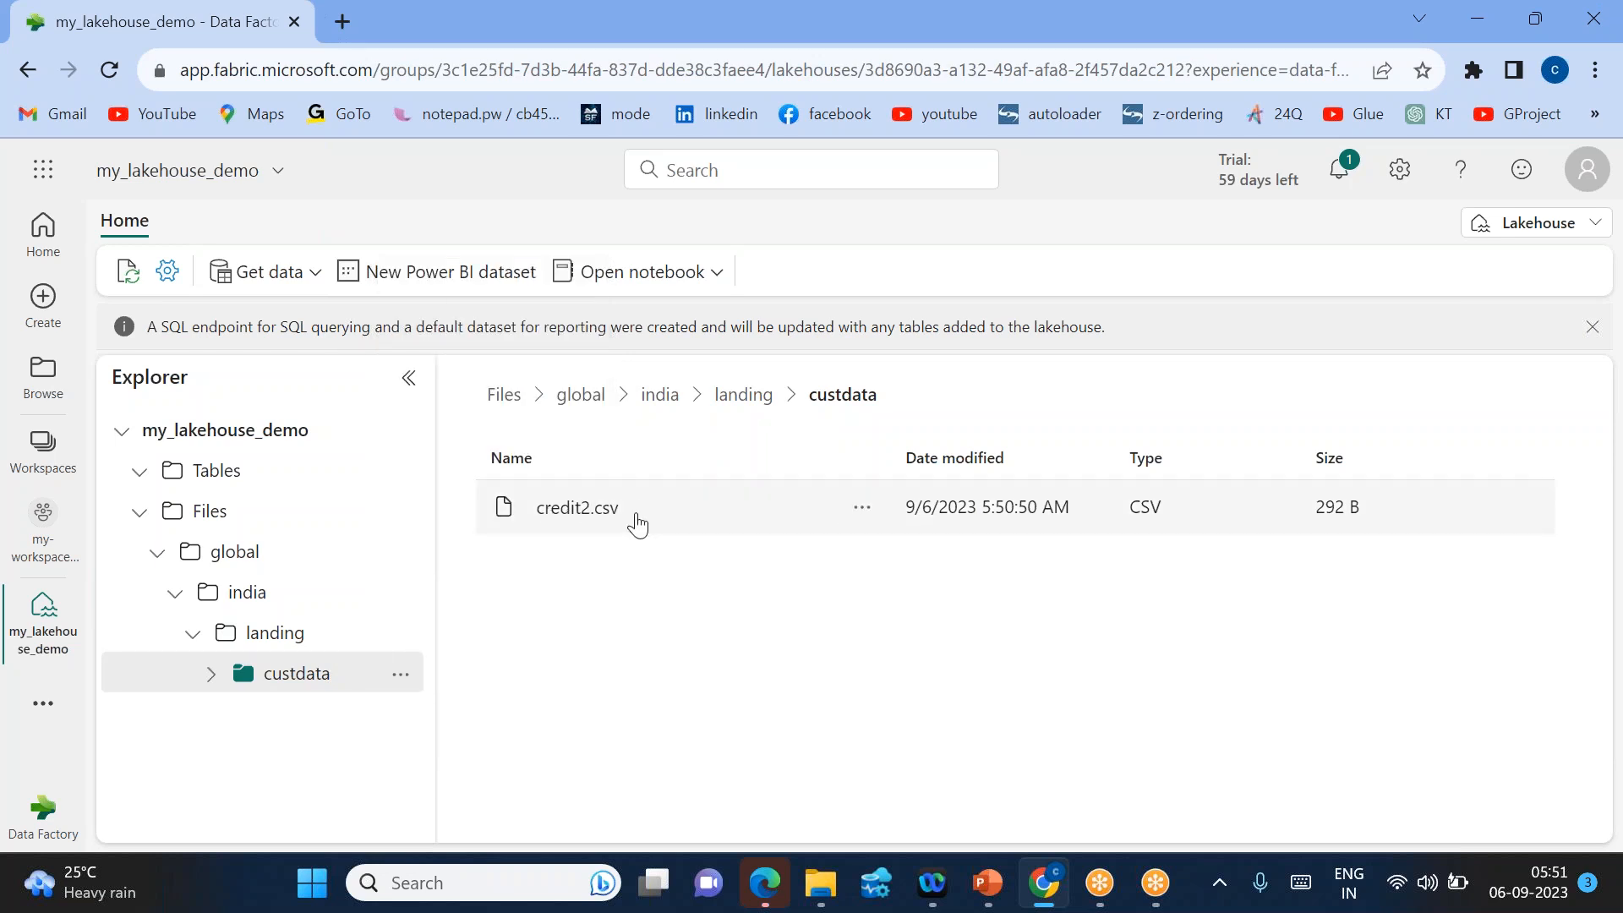
{"action": "left_click", "coordinate": [862, 508]}
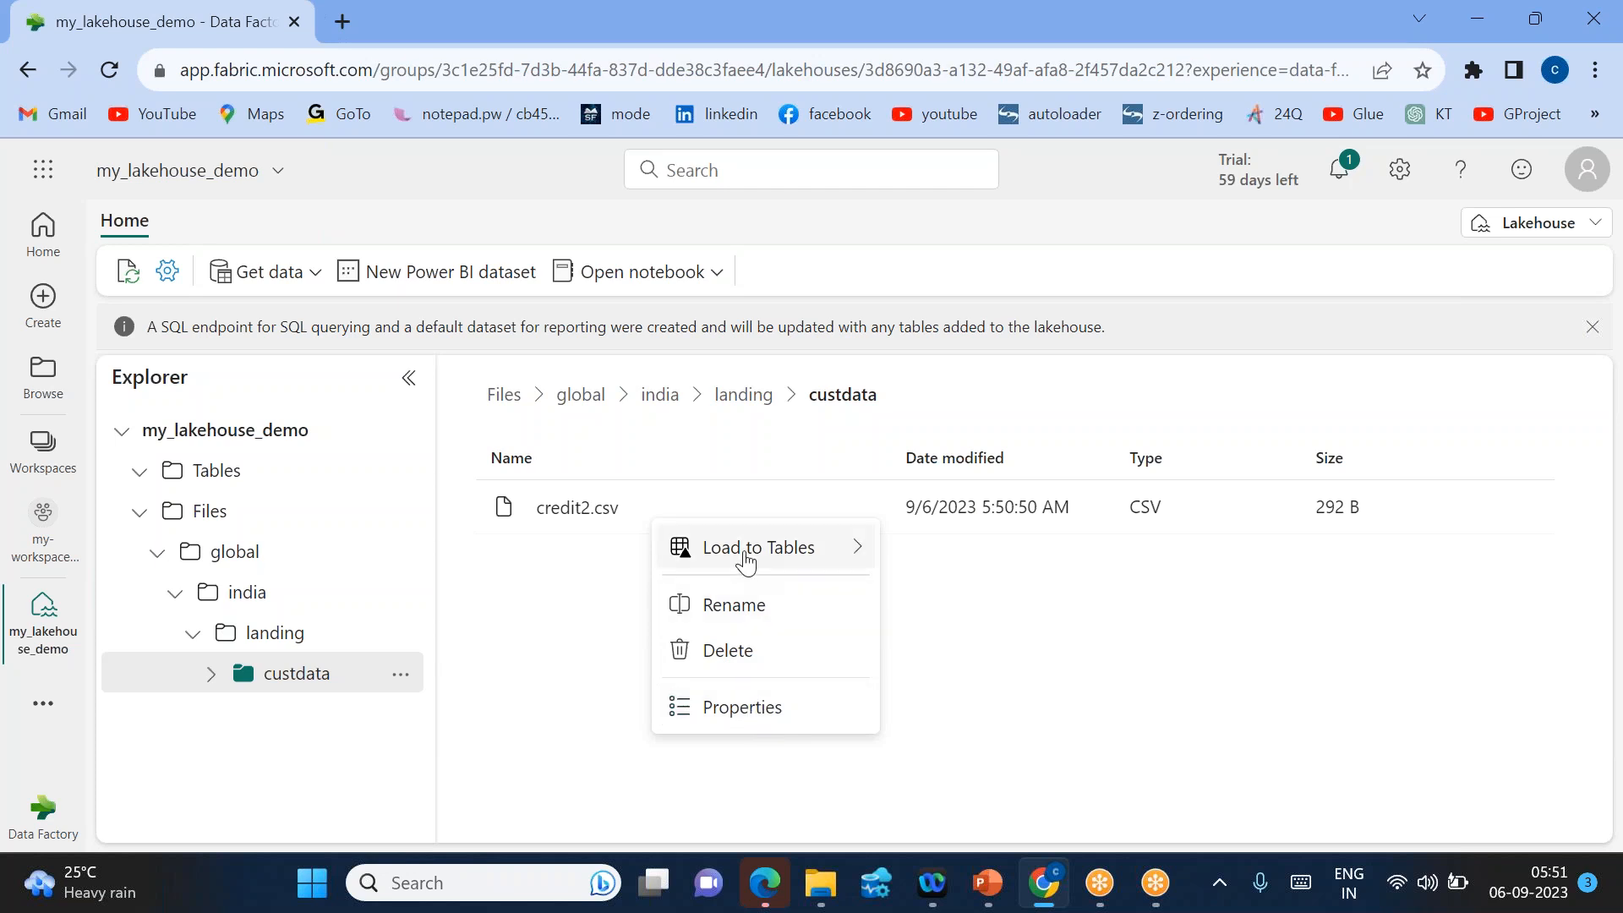
{"action": "mouse_move", "coordinate": [773, 562]}
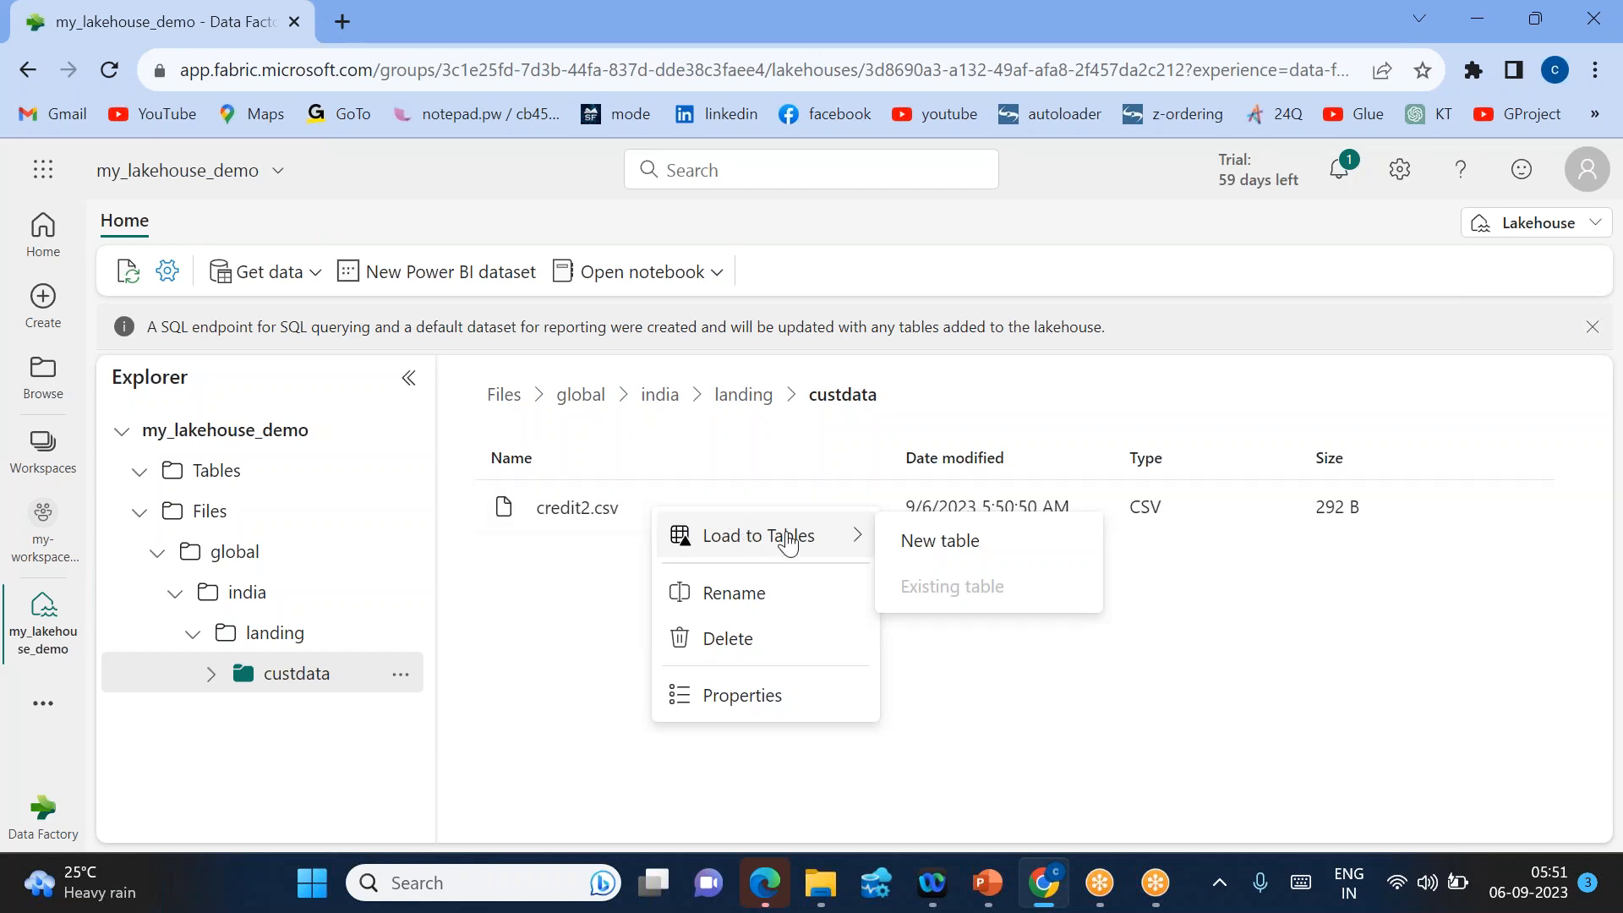
{"action": "left_click", "coordinate": [930, 545]}
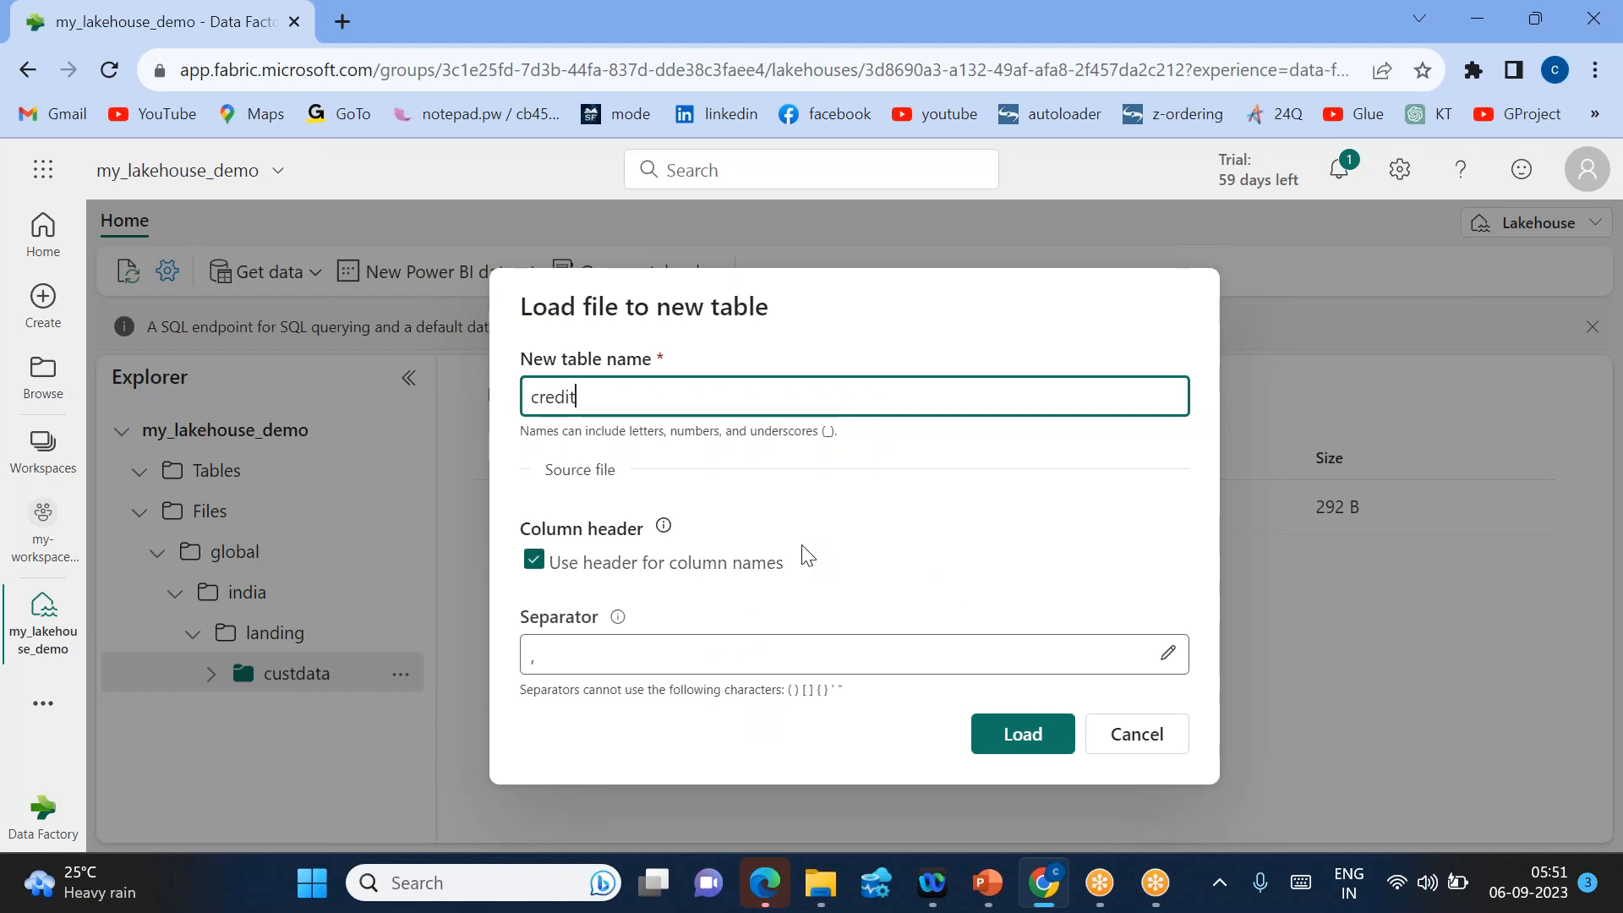
{"action": "left_click", "coordinate": [1020, 735]}
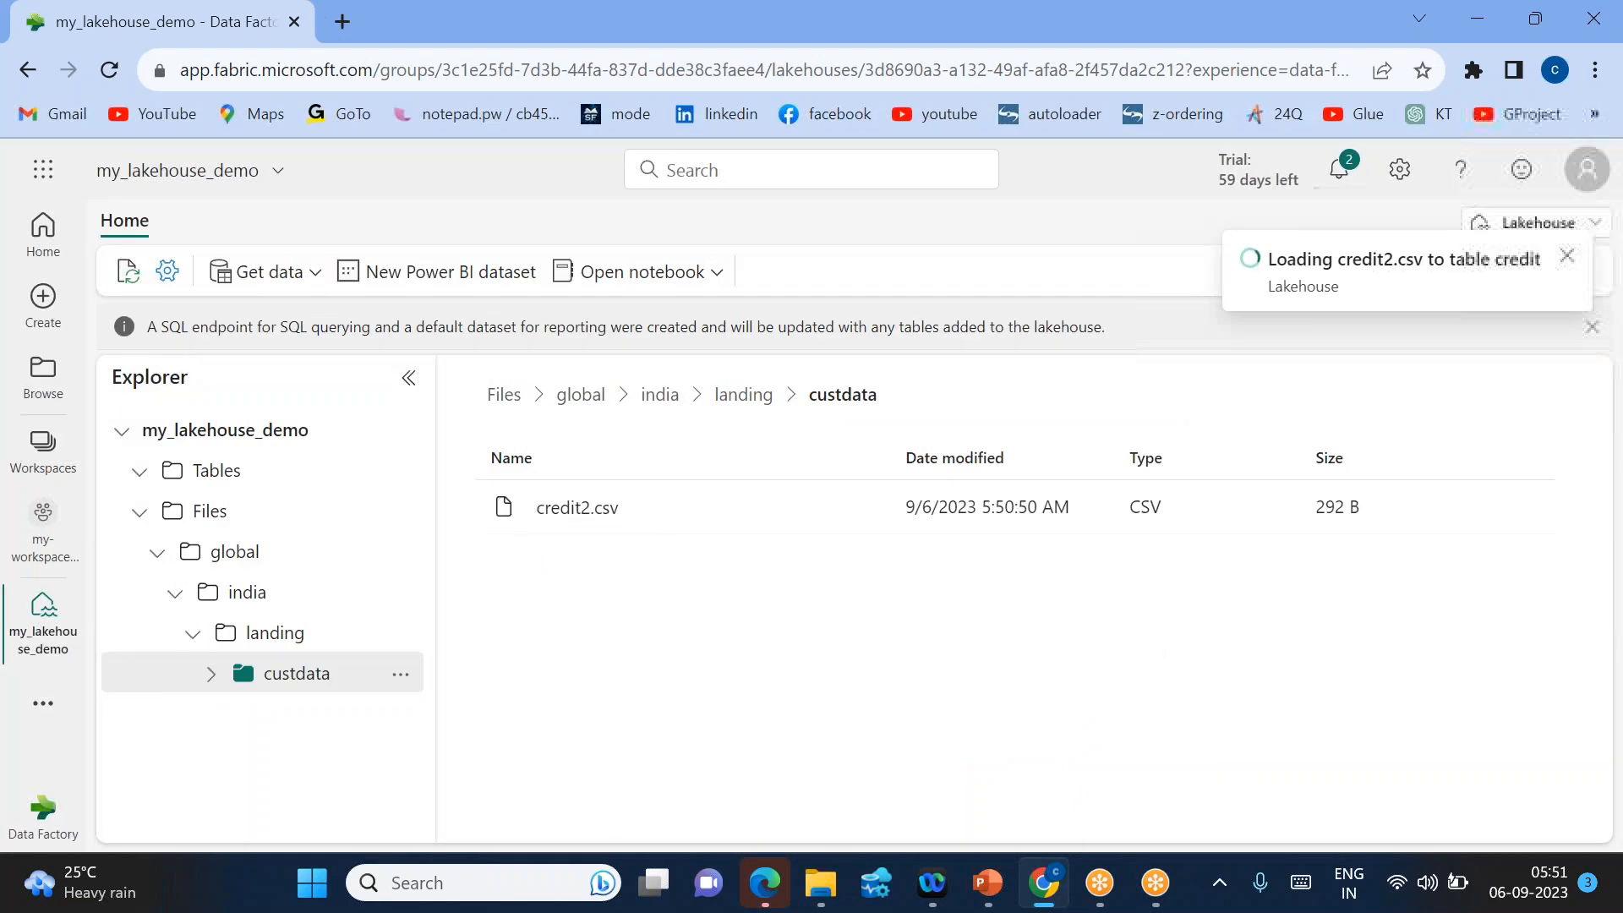
- Refresh the lakehouse explorer to list the new credit table under Tables
{"action": "left_click", "coordinate": [140, 474]}
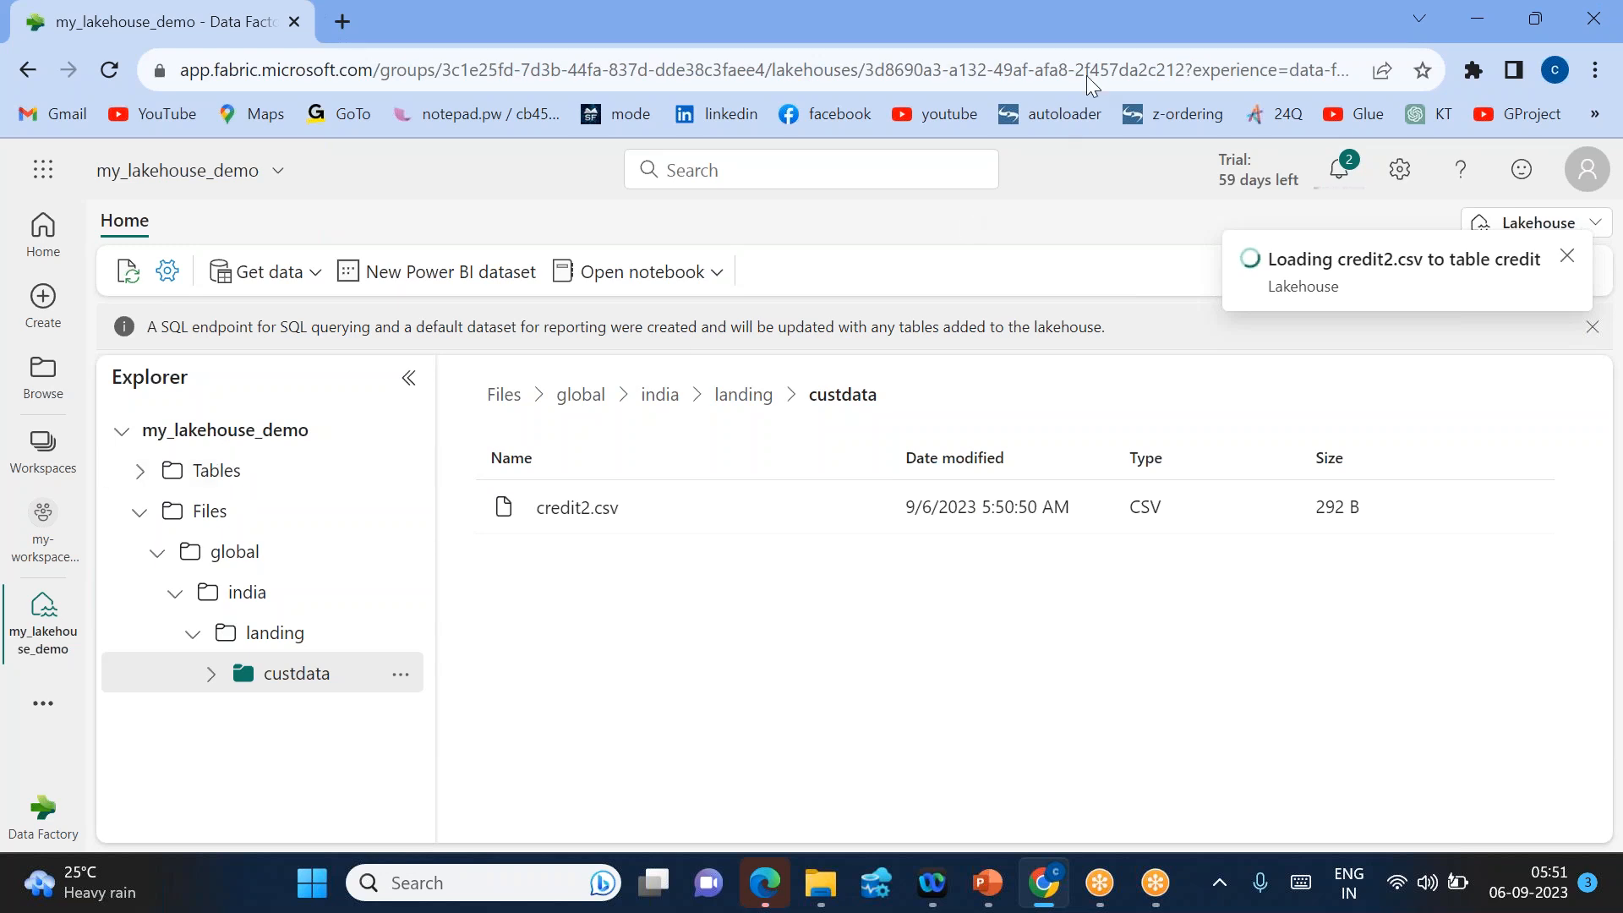
{"action": "left_click", "coordinate": [1114, 34]}
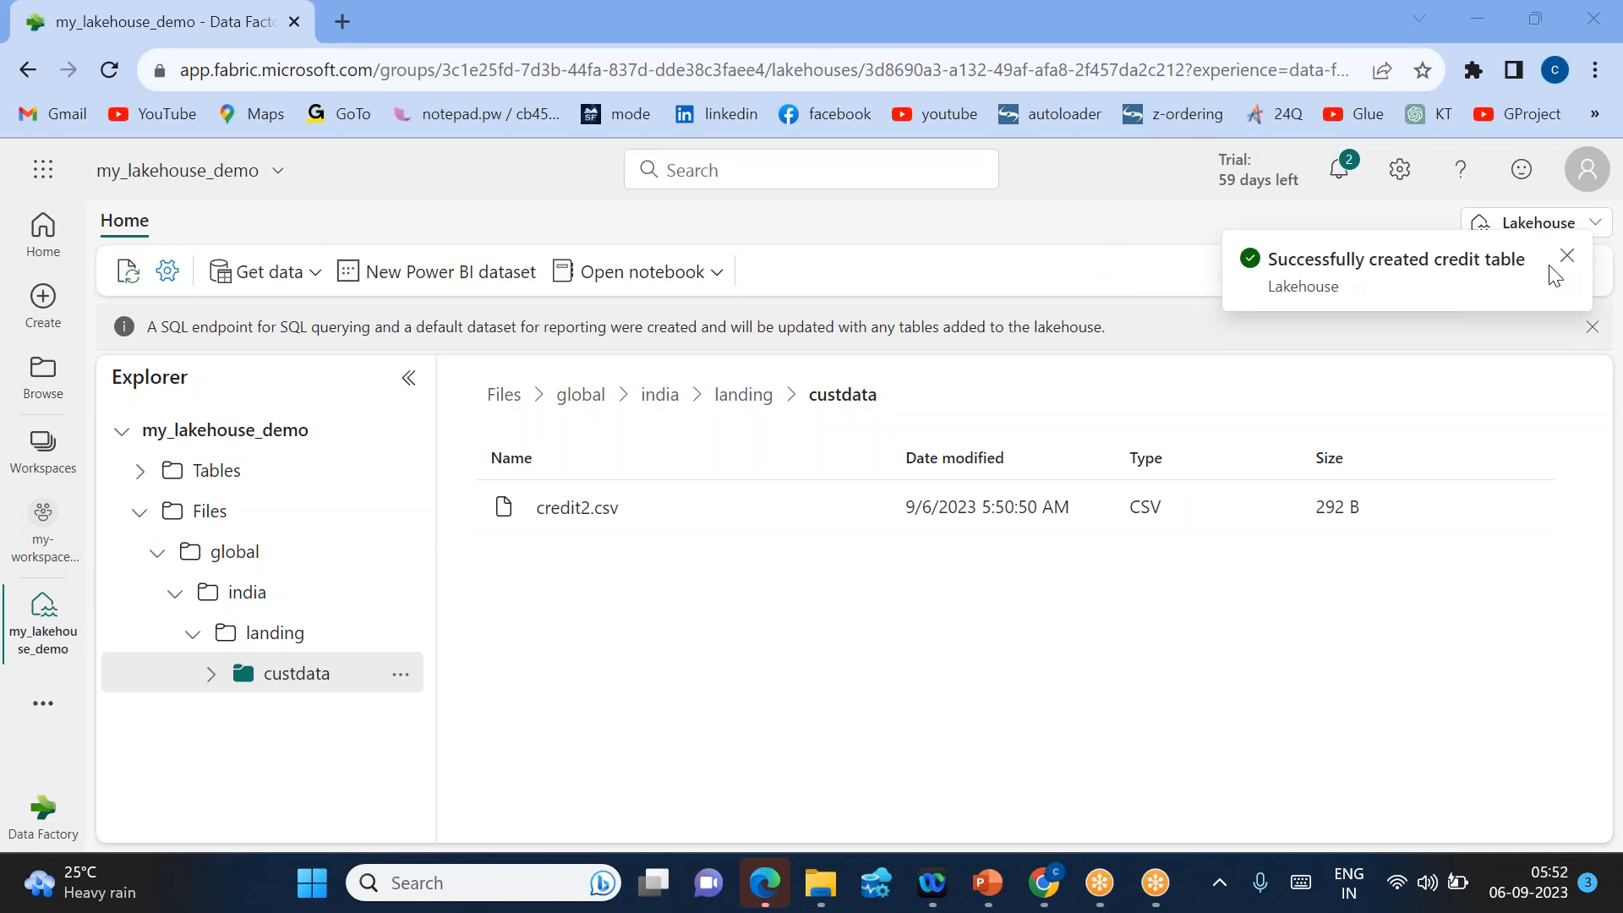
{"action": "left_click", "coordinate": [126, 275]}
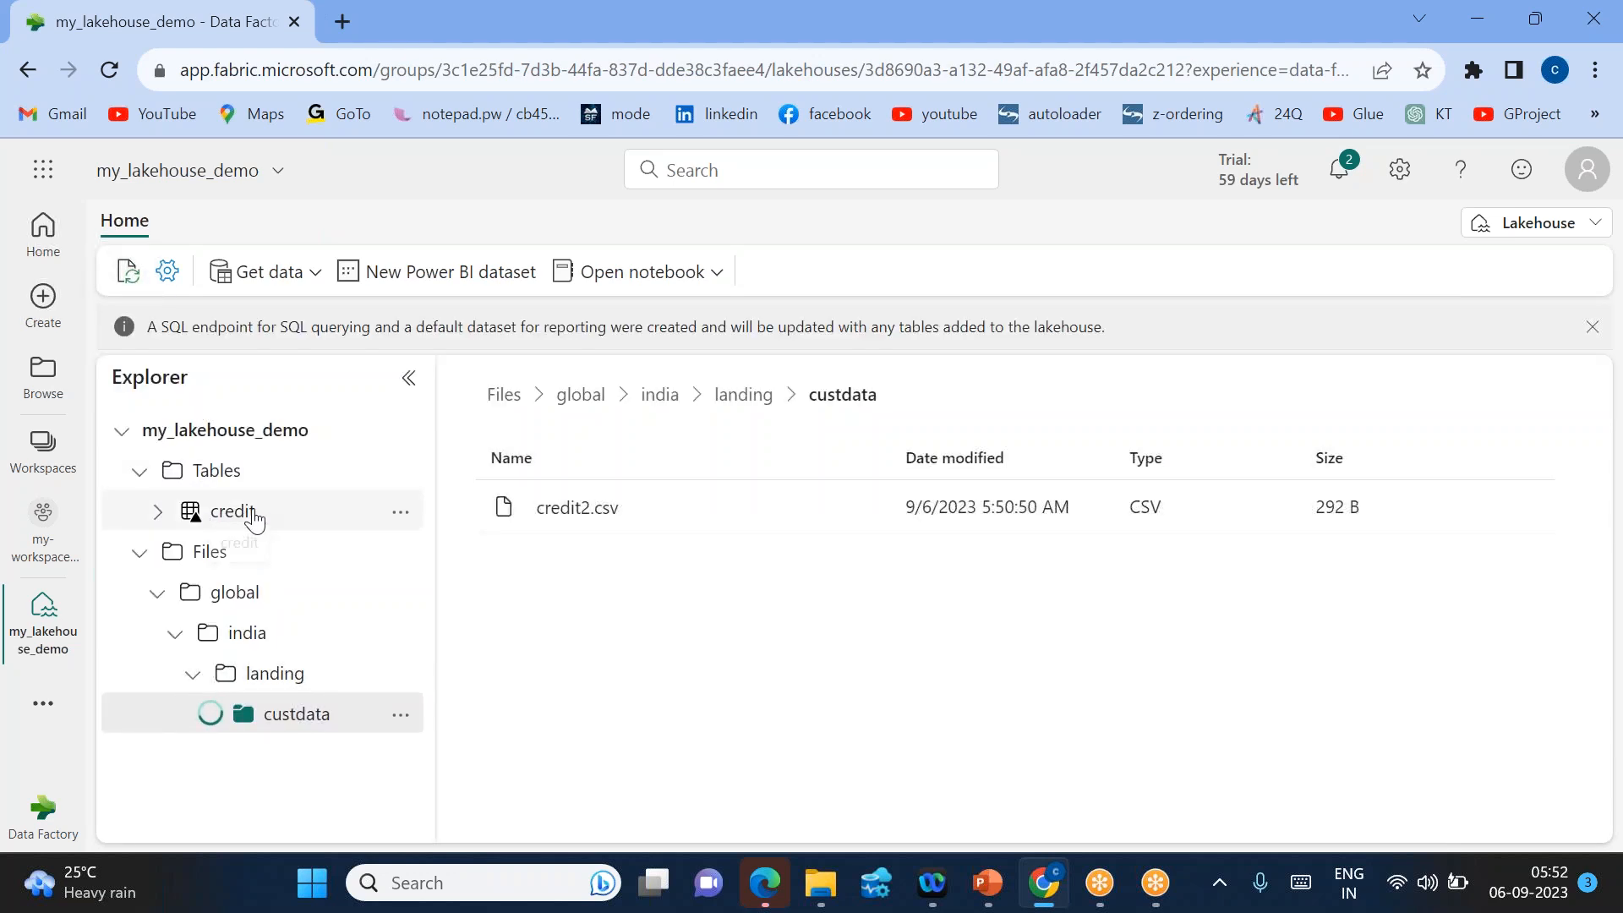
- Switch my_lakehouse_demo from the lakehouse to its SQL endpoint and open a new SQL query
{"action": "left_click", "coordinate": [1577, 239]}
{"action": "left_click", "coordinate": [1388, 353]}
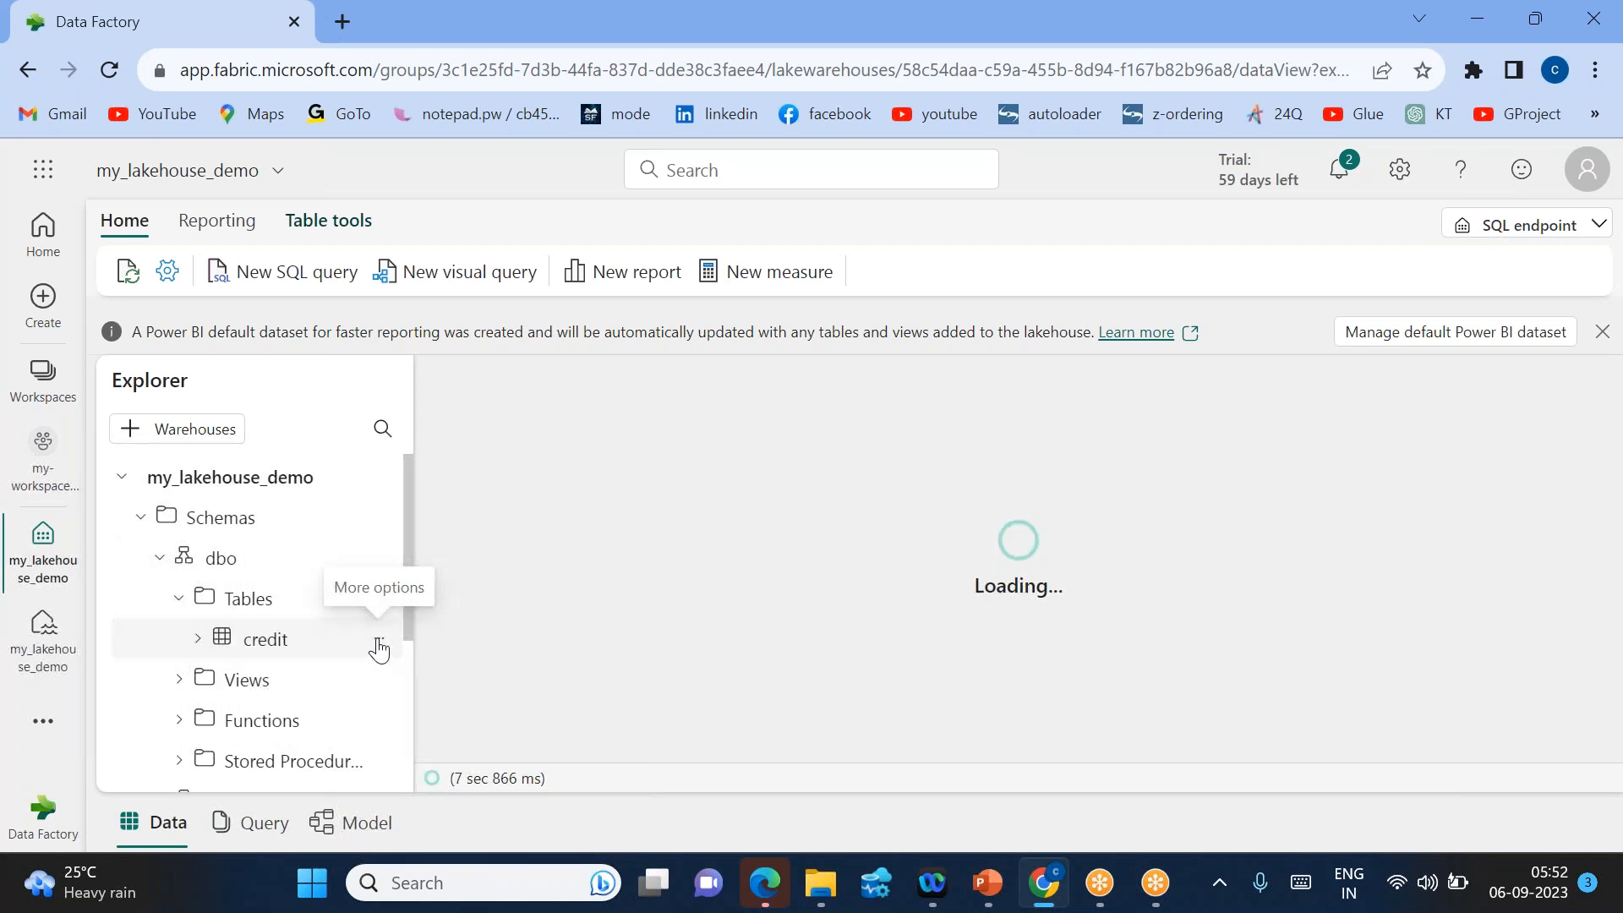
{"action": "left_click", "coordinate": [293, 273]}
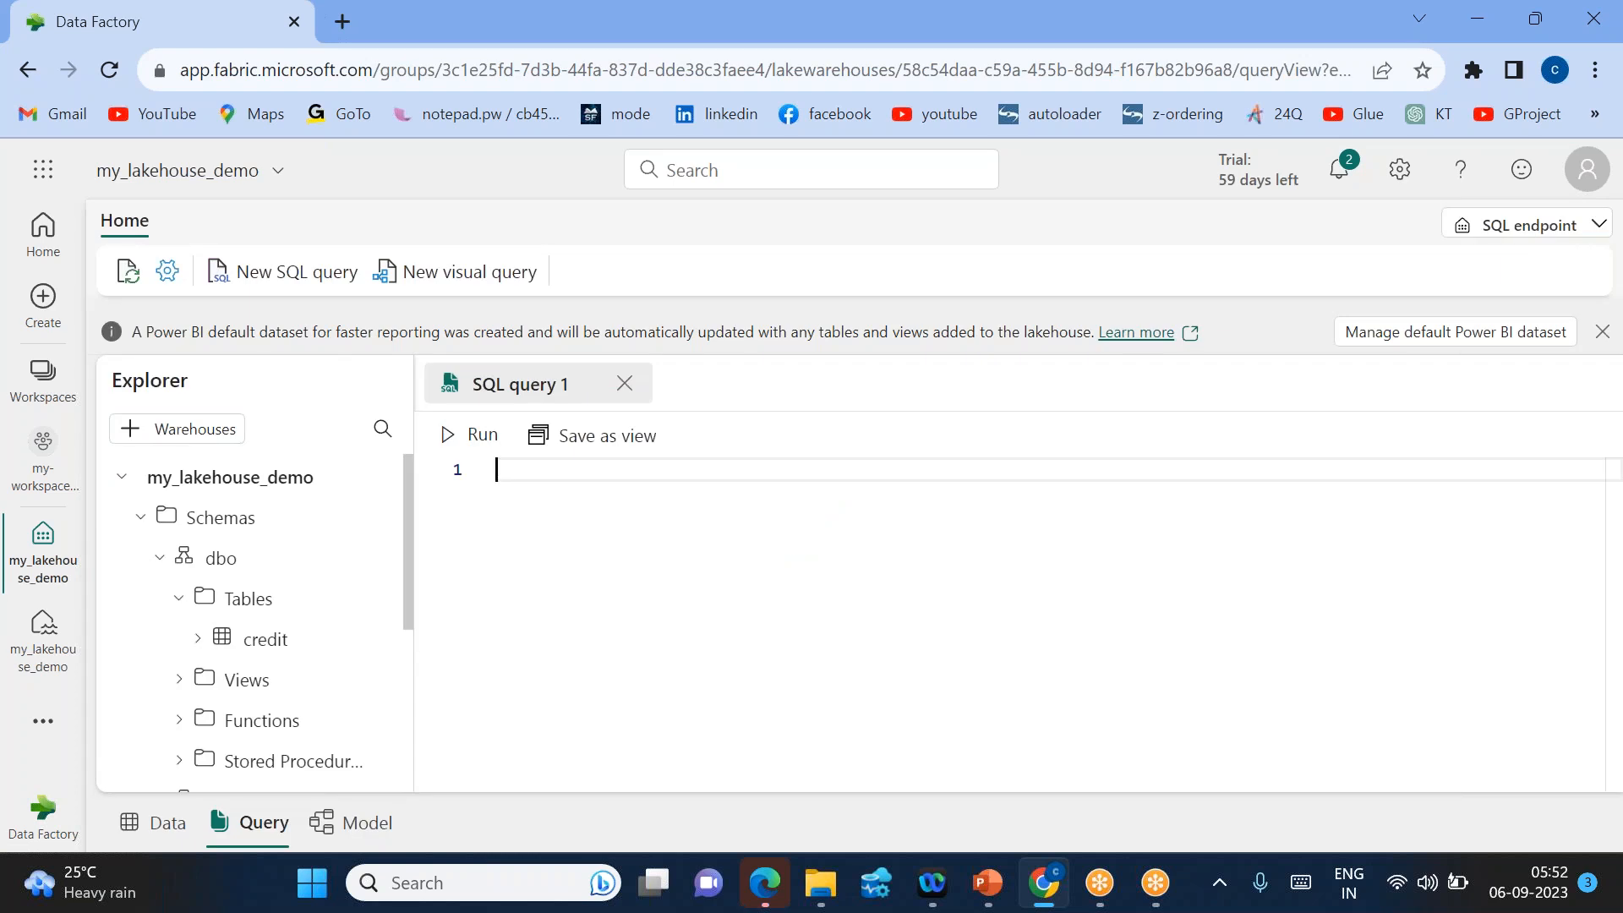
- Write the query "select * from credit" in SQL query 1 and run it
{"action": "type", "text": "select * from c"}
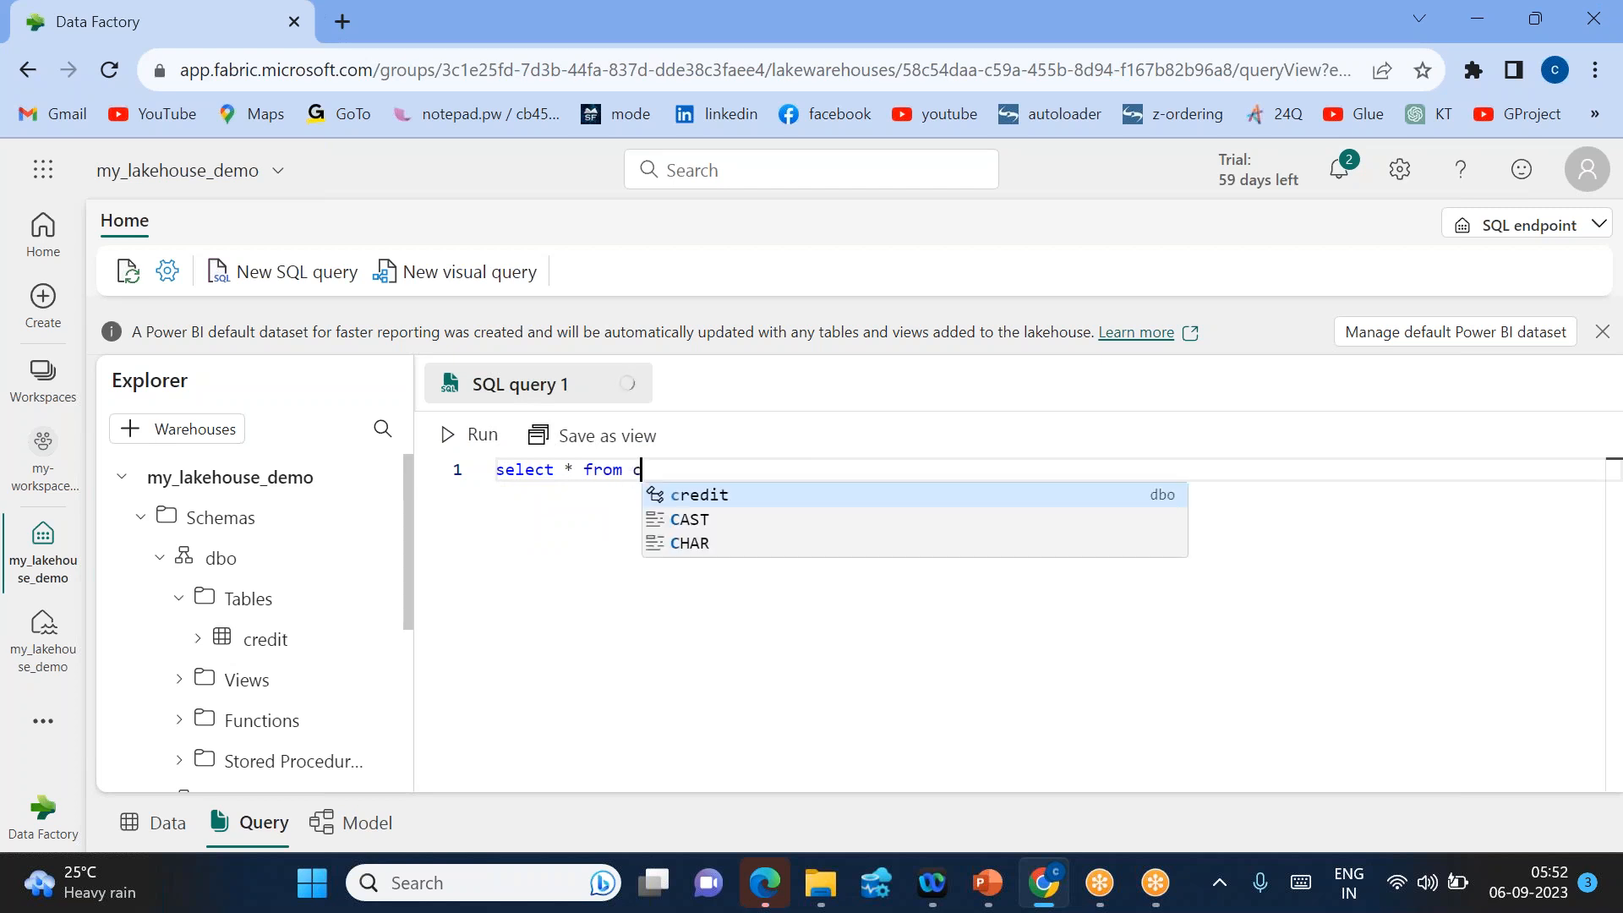
{"action": "type", "text": "redit"}
{"action": "left_click_drag", "start_coordinate": [716, 467], "coordinate": [495, 469]}
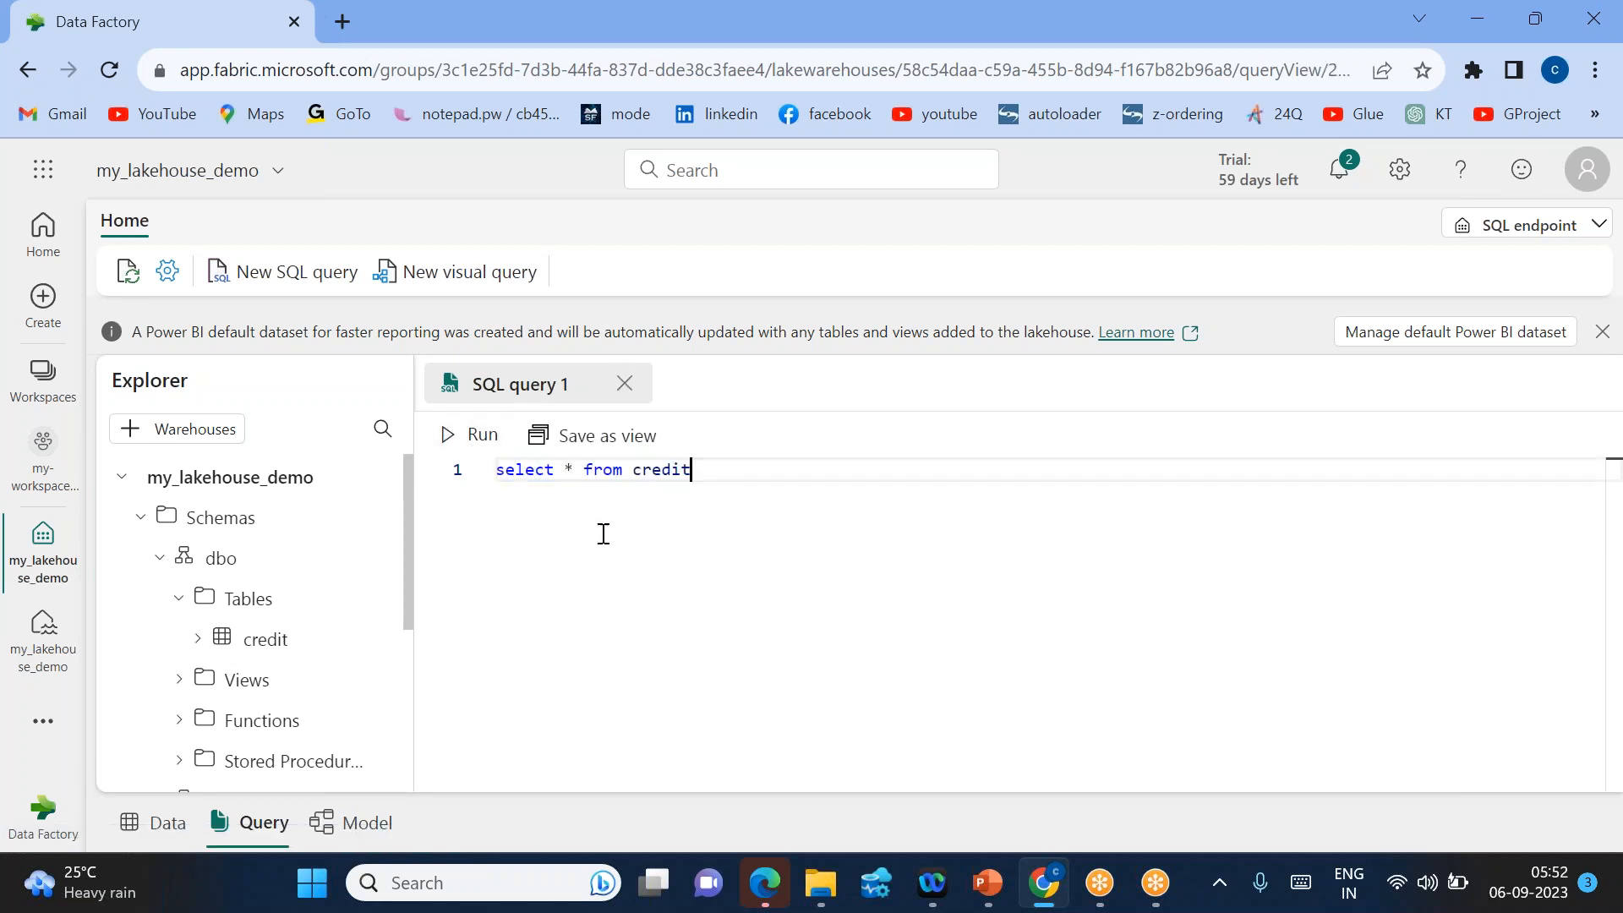
{"action": "left_click", "coordinate": [484, 439]}
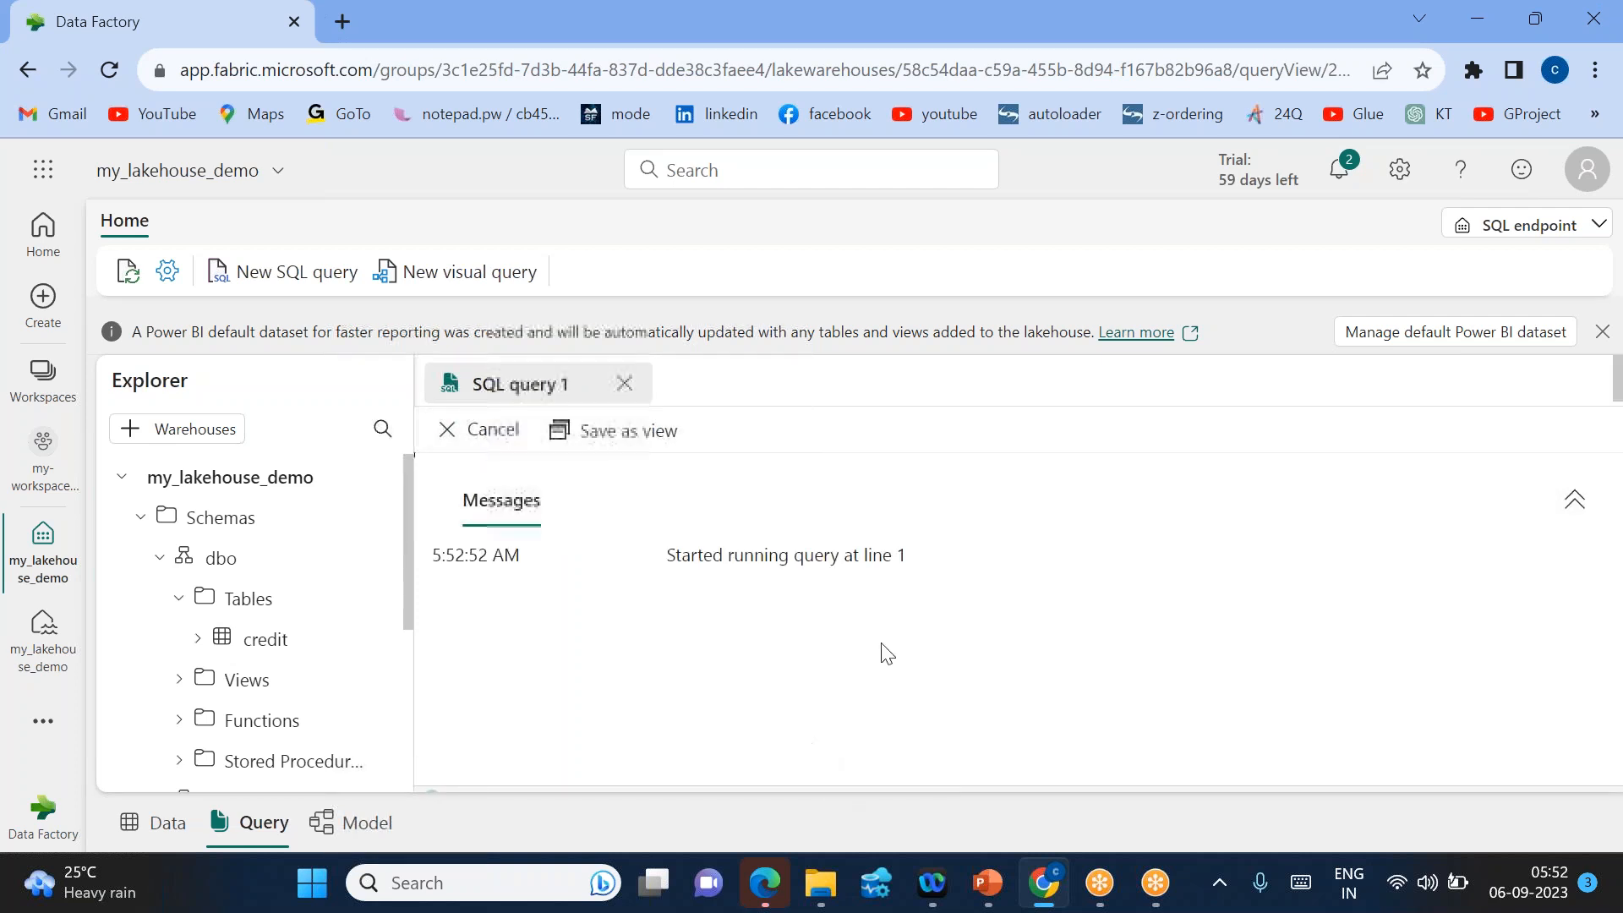
- Look through the rows returned by the credit query and collapse the results pane to show the editor
{"action": "scroll", "coordinate": [769, 714], "scroll_direction": "down", "scroll_amount": 2}
{"action": "scroll", "coordinate": [770, 714], "scroll_direction": "up", "scroll_amount": 2}
{"action": "scroll", "coordinate": [769, 714], "scroll_direction": "down", "scroll_amount": 2}
{"action": "scroll", "coordinate": [769, 714], "scroll_direction": "up", "scroll_amount": 2}
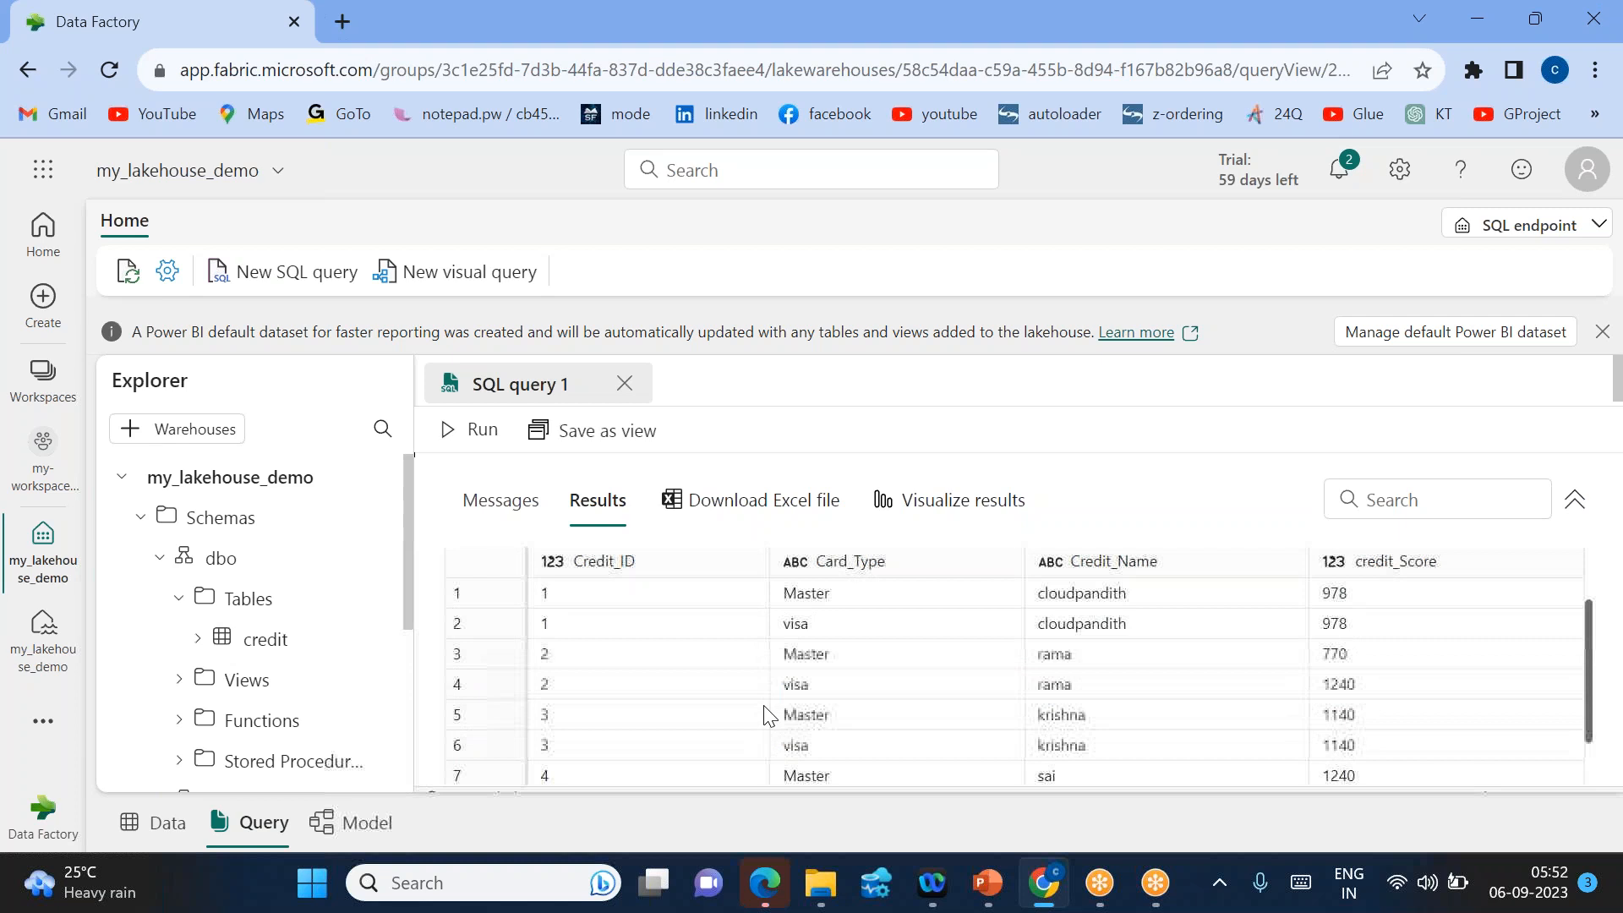
{"action": "scroll", "coordinate": [758, 646], "scroll_direction": "down", "scroll_amount": 2}
{"action": "scroll", "coordinate": [758, 646], "scroll_direction": "up", "scroll_amount": 2}
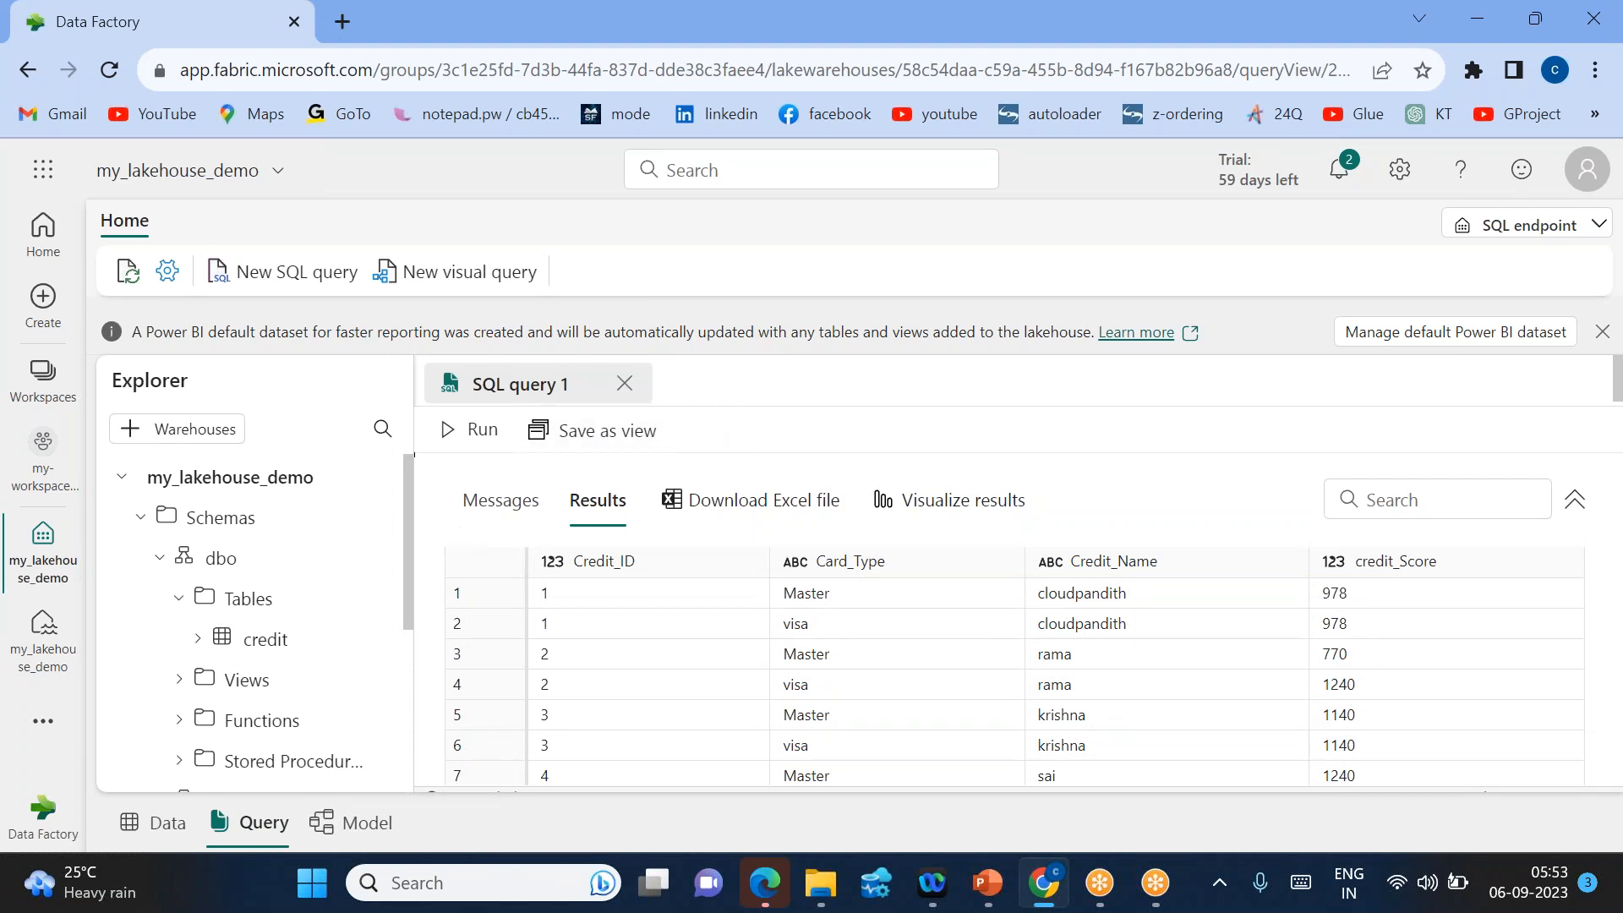
{"action": "left_click", "coordinate": [1574, 502]}
{"action": "left_click", "coordinate": [1573, 495]}
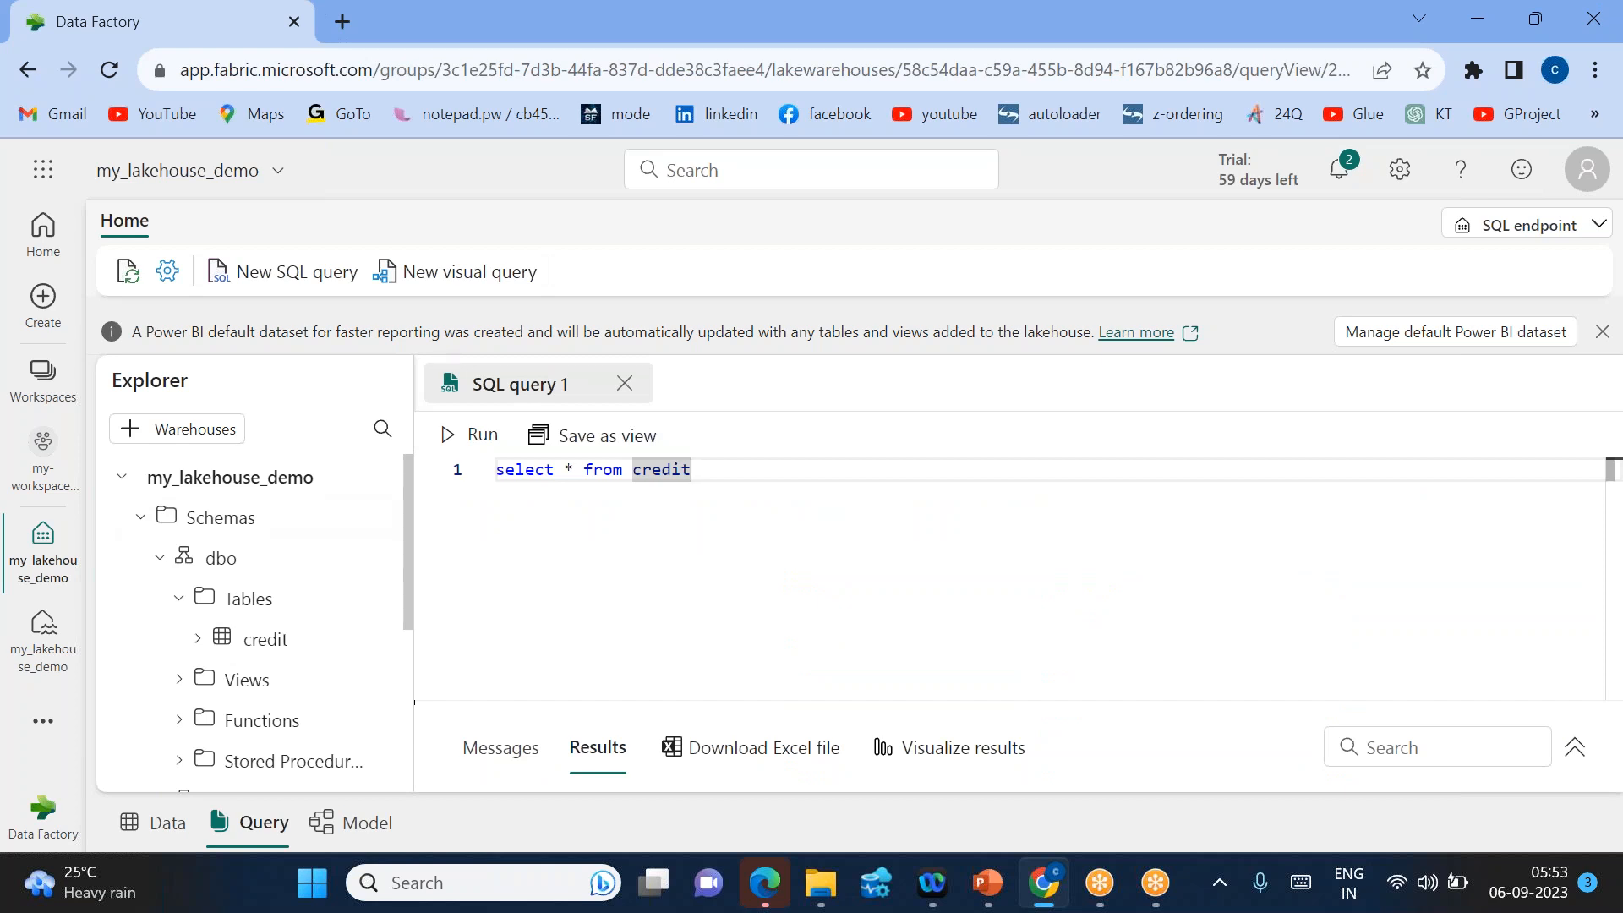
- Create a new visual query and add the credit table to its canvas
{"action": "left_click", "coordinate": [442, 279]}
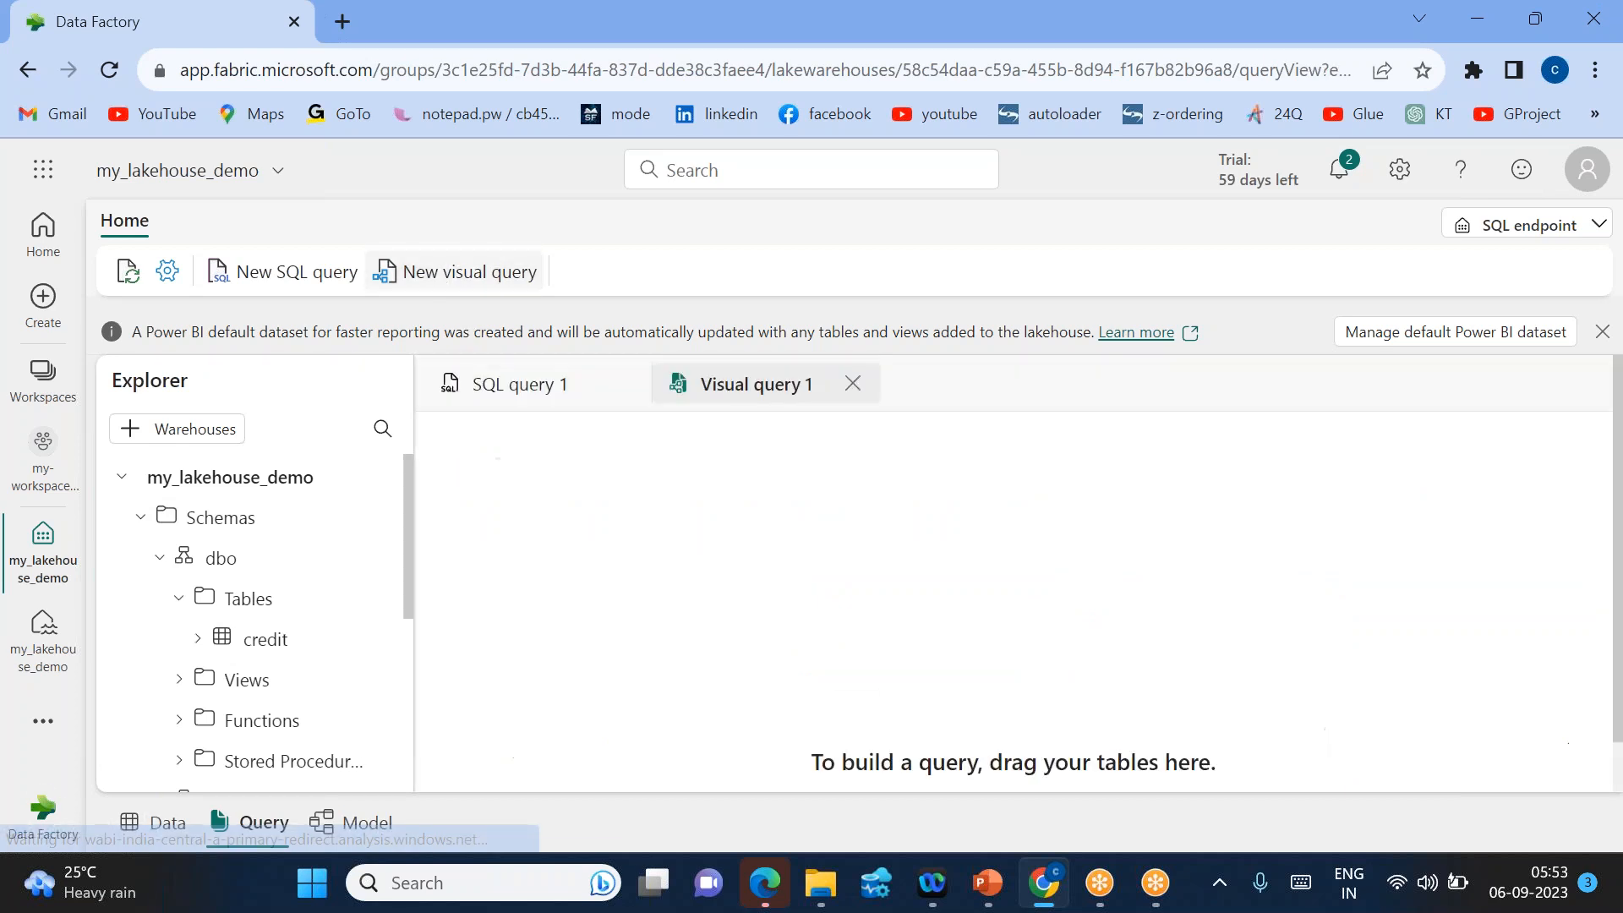
{"action": "scroll", "coordinate": [933, 600], "scroll_direction": "down", "scroll_amount": 1}
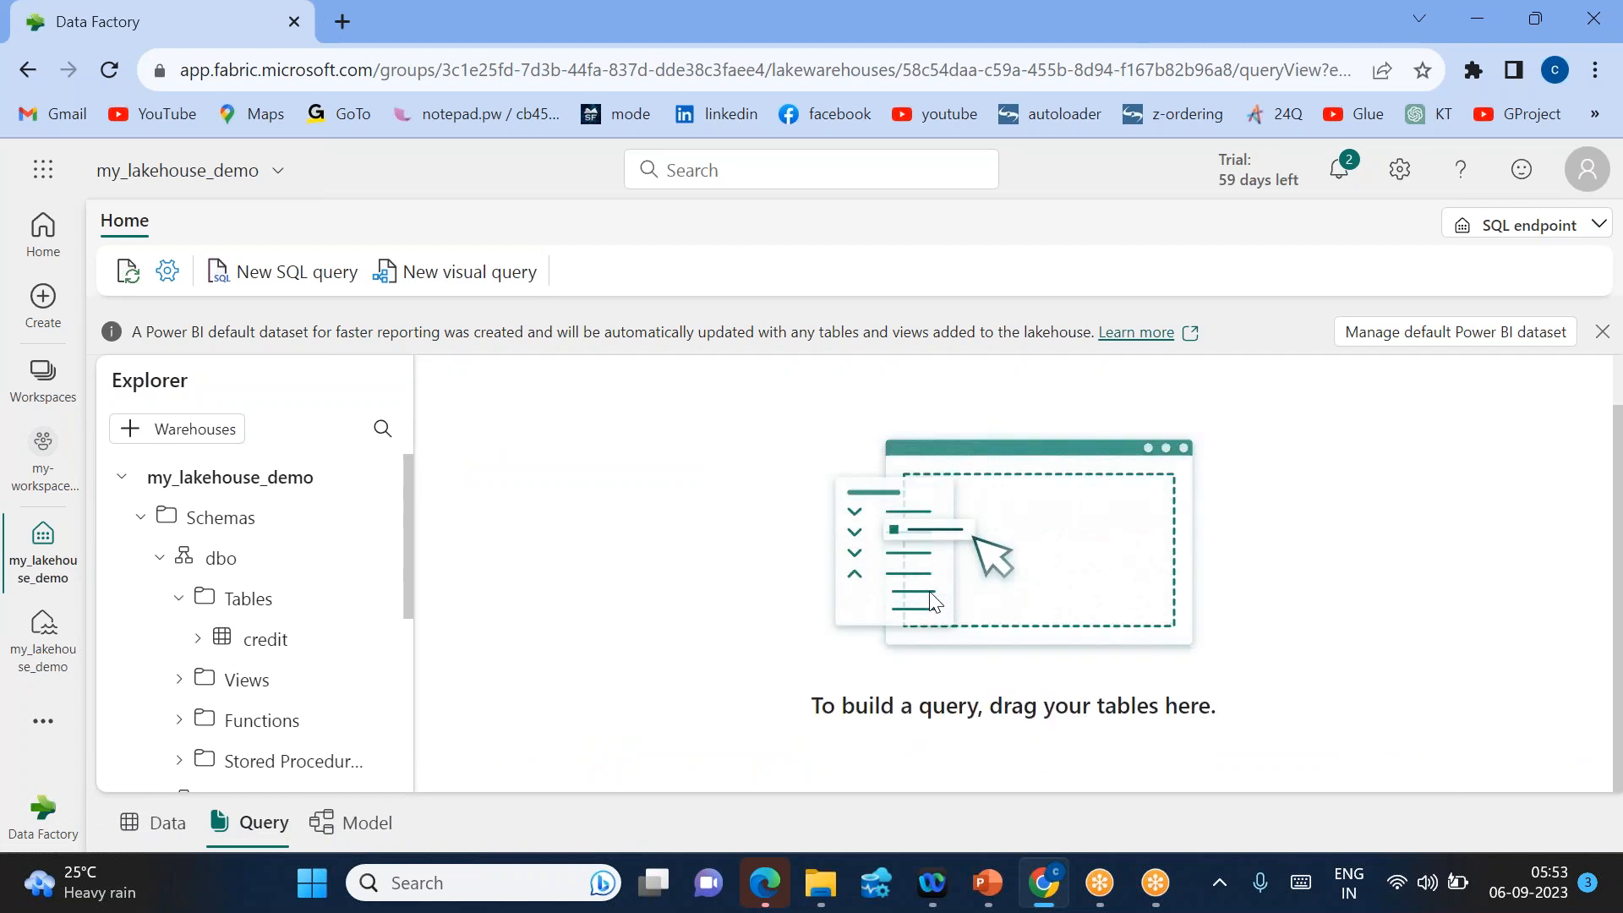
{"action": "left_click_drag", "start_coordinate": [232, 641], "coordinate": [983, 610]}
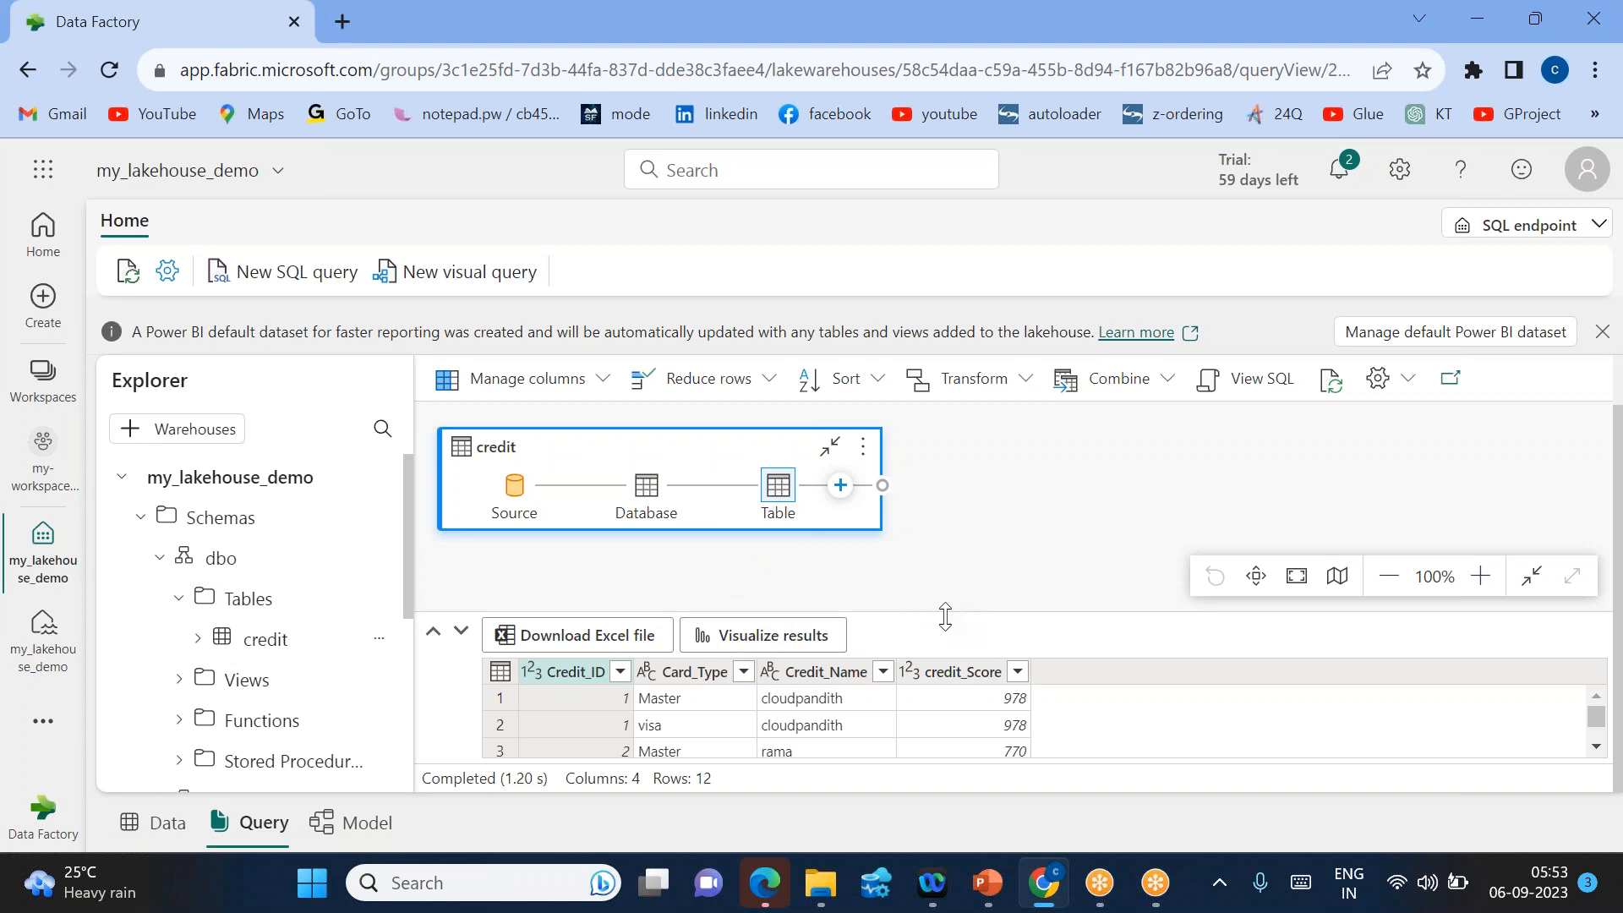
{"action": "scroll", "coordinate": [837, 719], "scroll_direction": "down", "scroll_amount": 3}
{"action": "scroll", "coordinate": [839, 725], "scroll_direction": "up", "scroll_amount": 3}
- Add a Choose columns step to the credit visual query that keeps every column except Credit_ID
{"action": "left_click", "coordinate": [841, 487]}
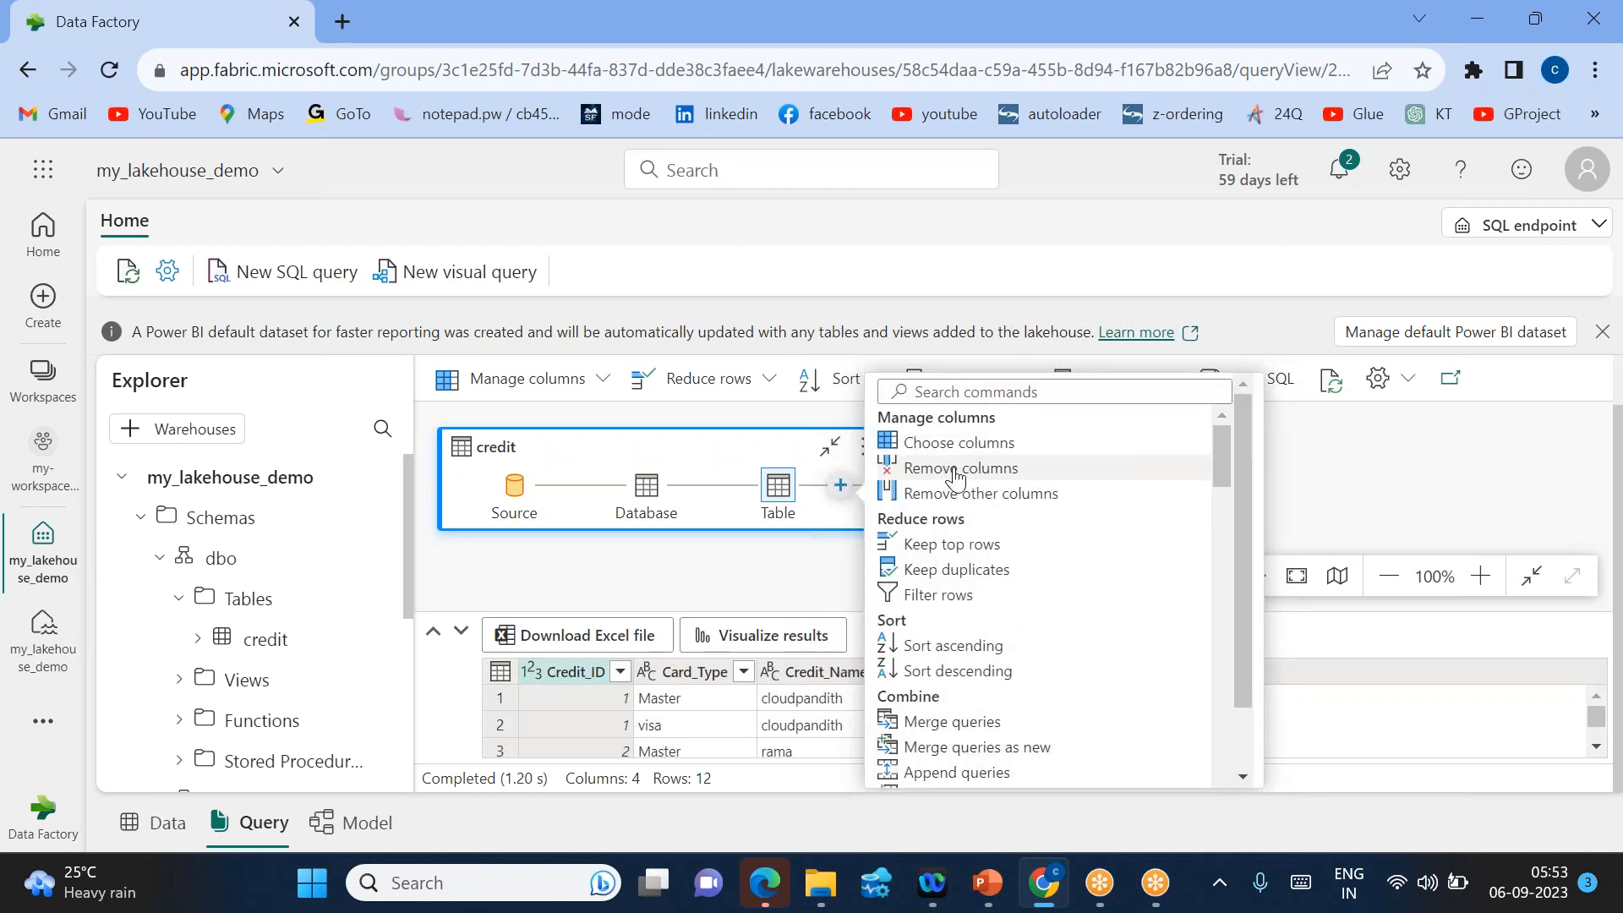
{"action": "left_click", "coordinate": [955, 467]}
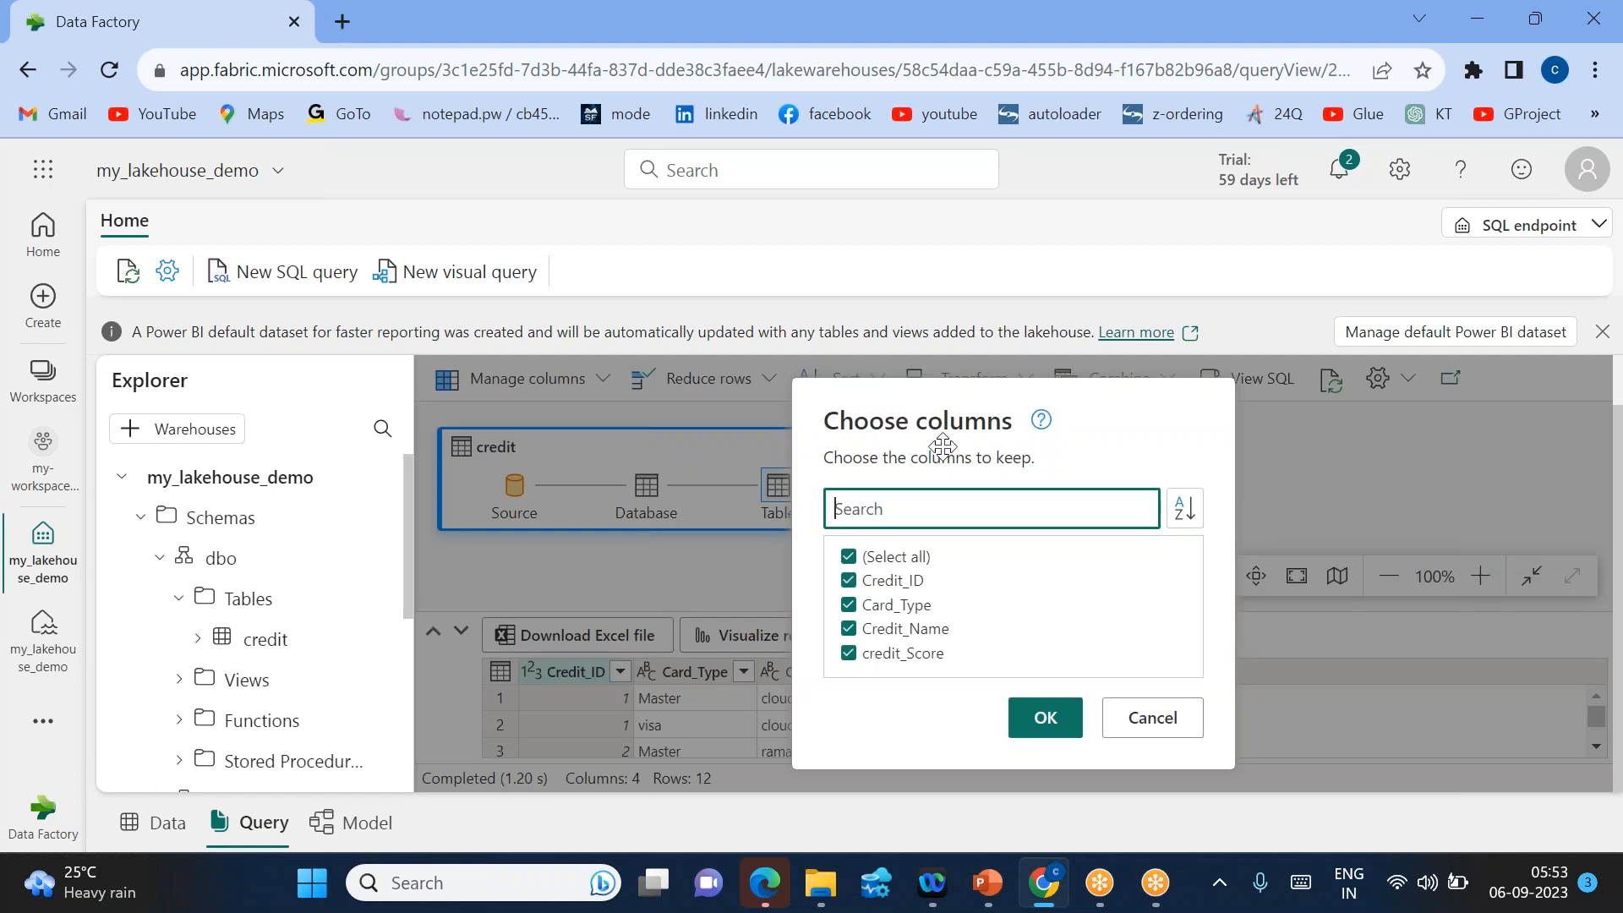
{"action": "left_click", "coordinate": [849, 581]}
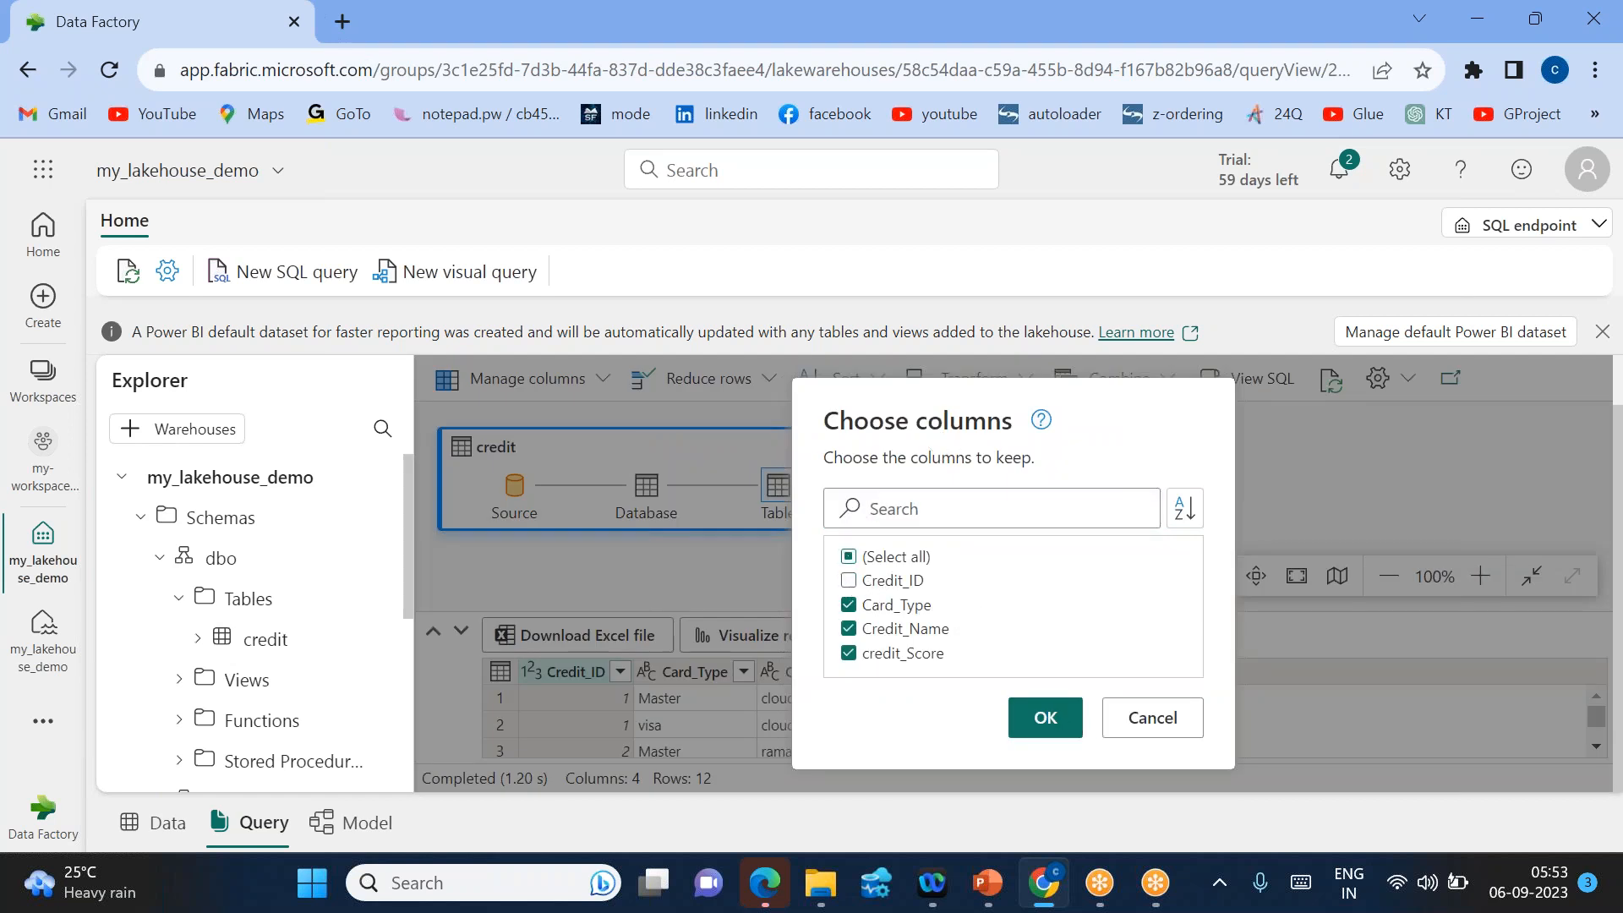
{"action": "left_click", "coordinate": [1046, 718]}
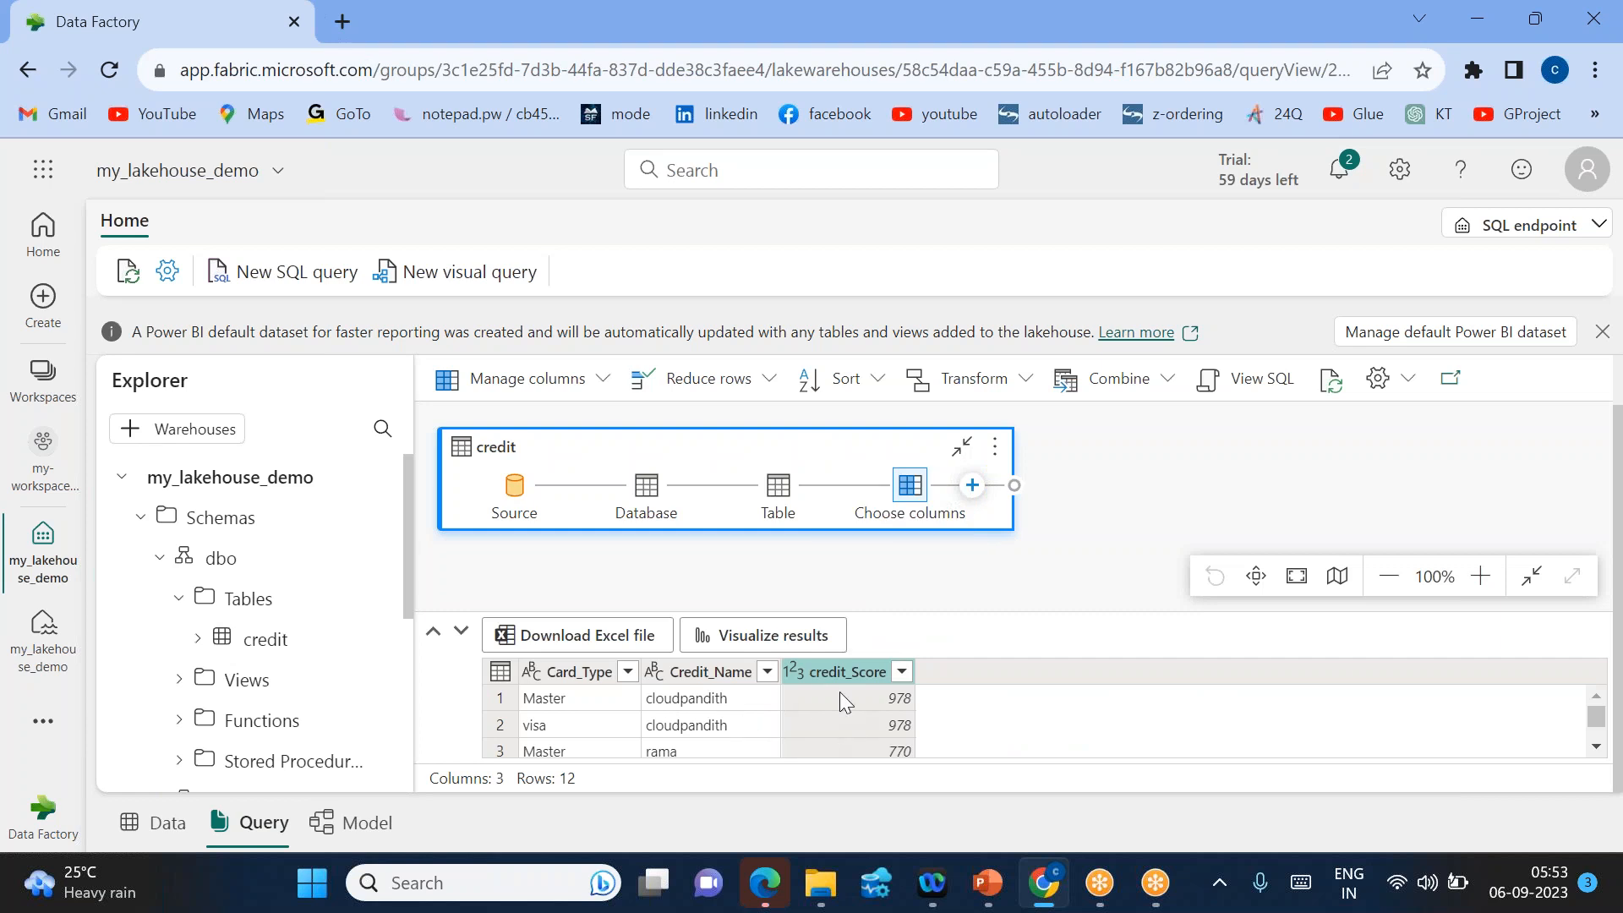
- Start an advanced Filter rows step after Choose columns, with the first condition Card_Type equals Master
{"action": "left_click", "coordinate": [972, 486]}
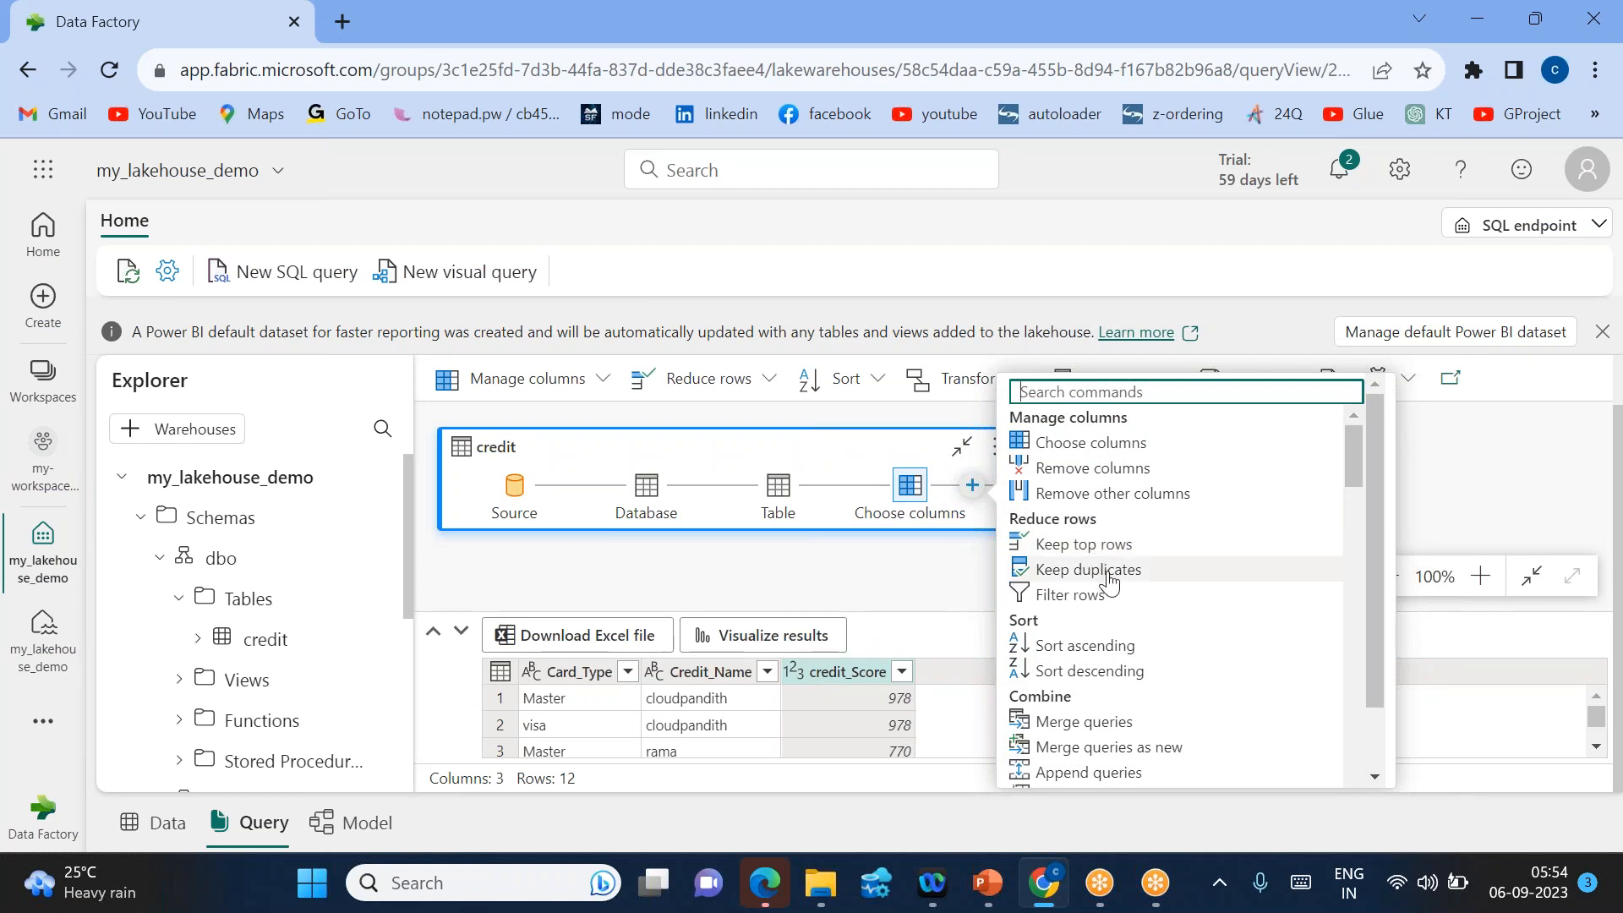
{"action": "scroll", "coordinate": [1103, 583], "scroll_direction": "down", "scroll_amount": 1}
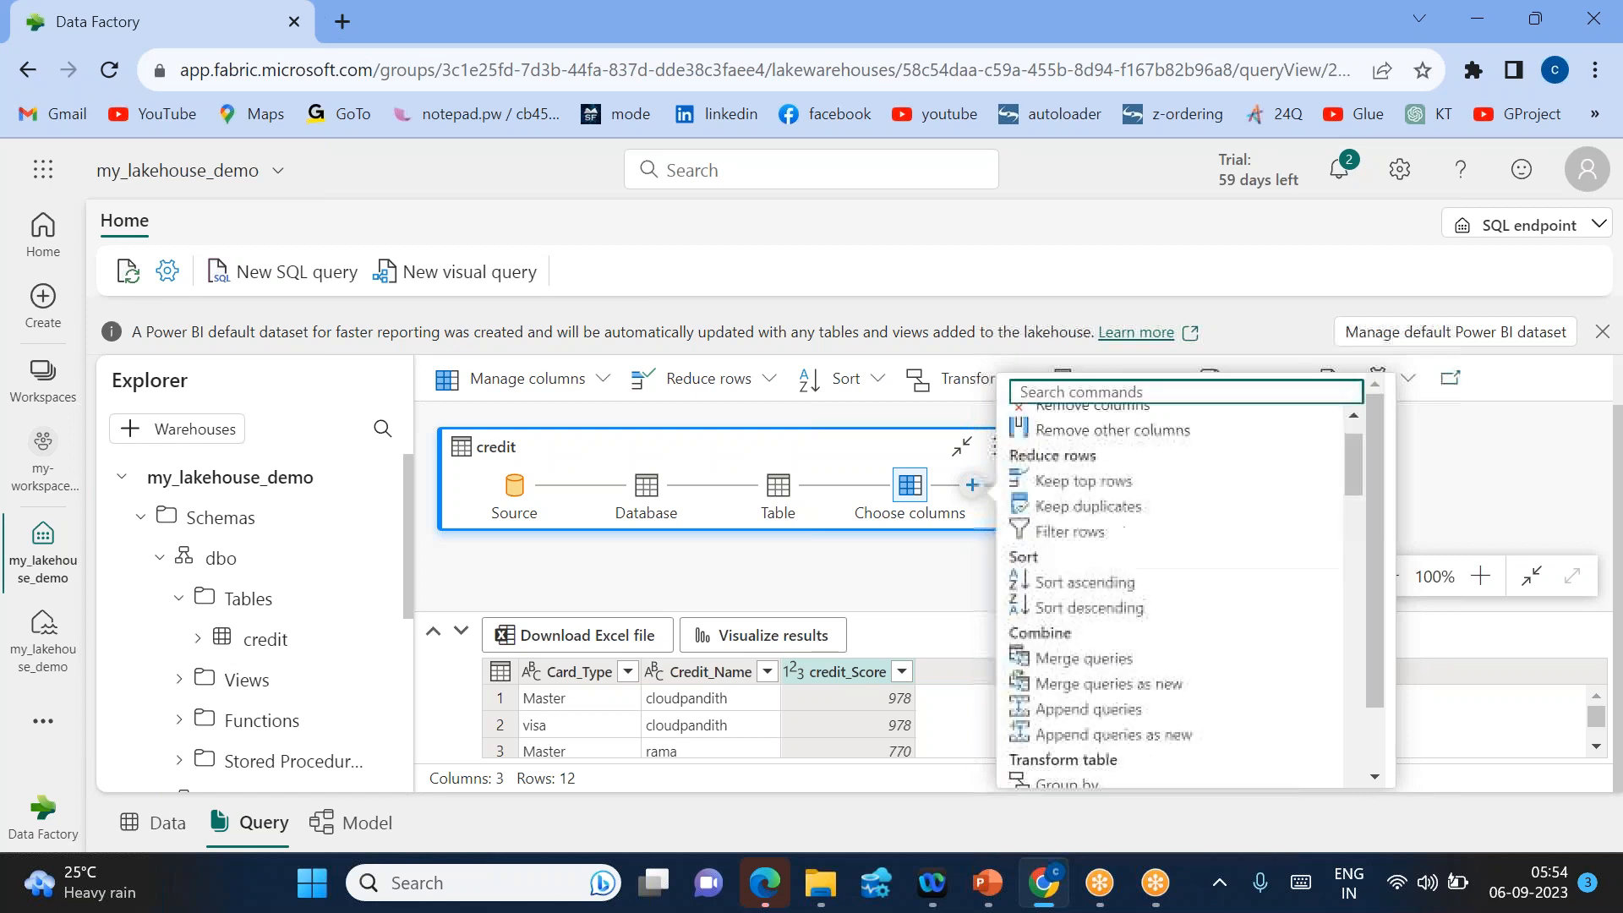
{"action": "left_click", "coordinate": [1066, 531]}
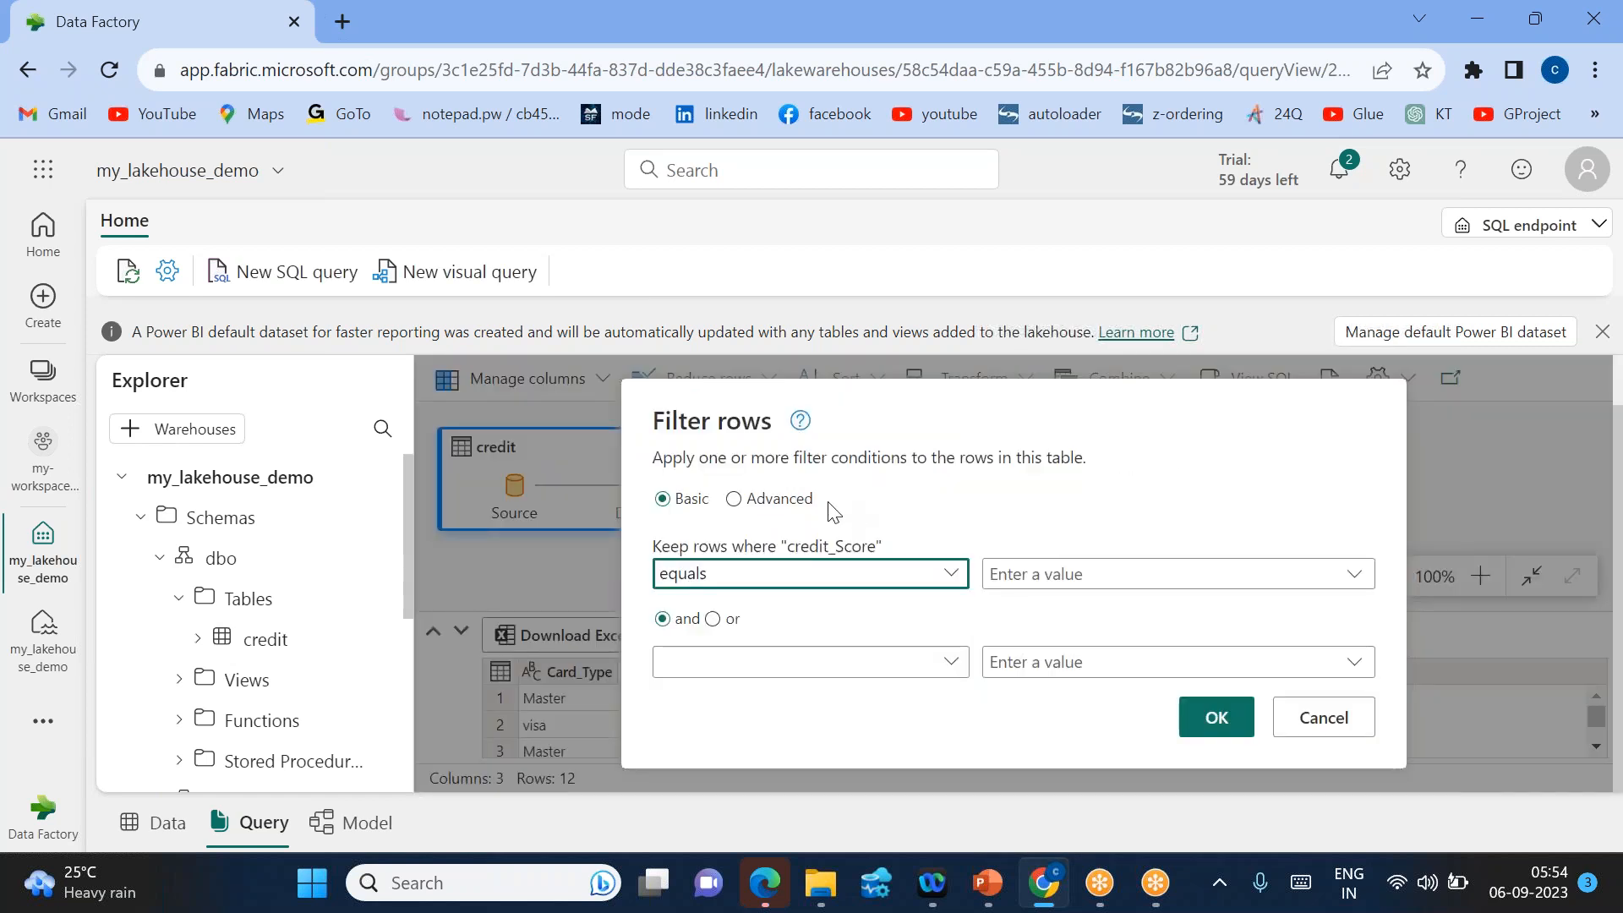
{"action": "left_click", "coordinate": [733, 499]}
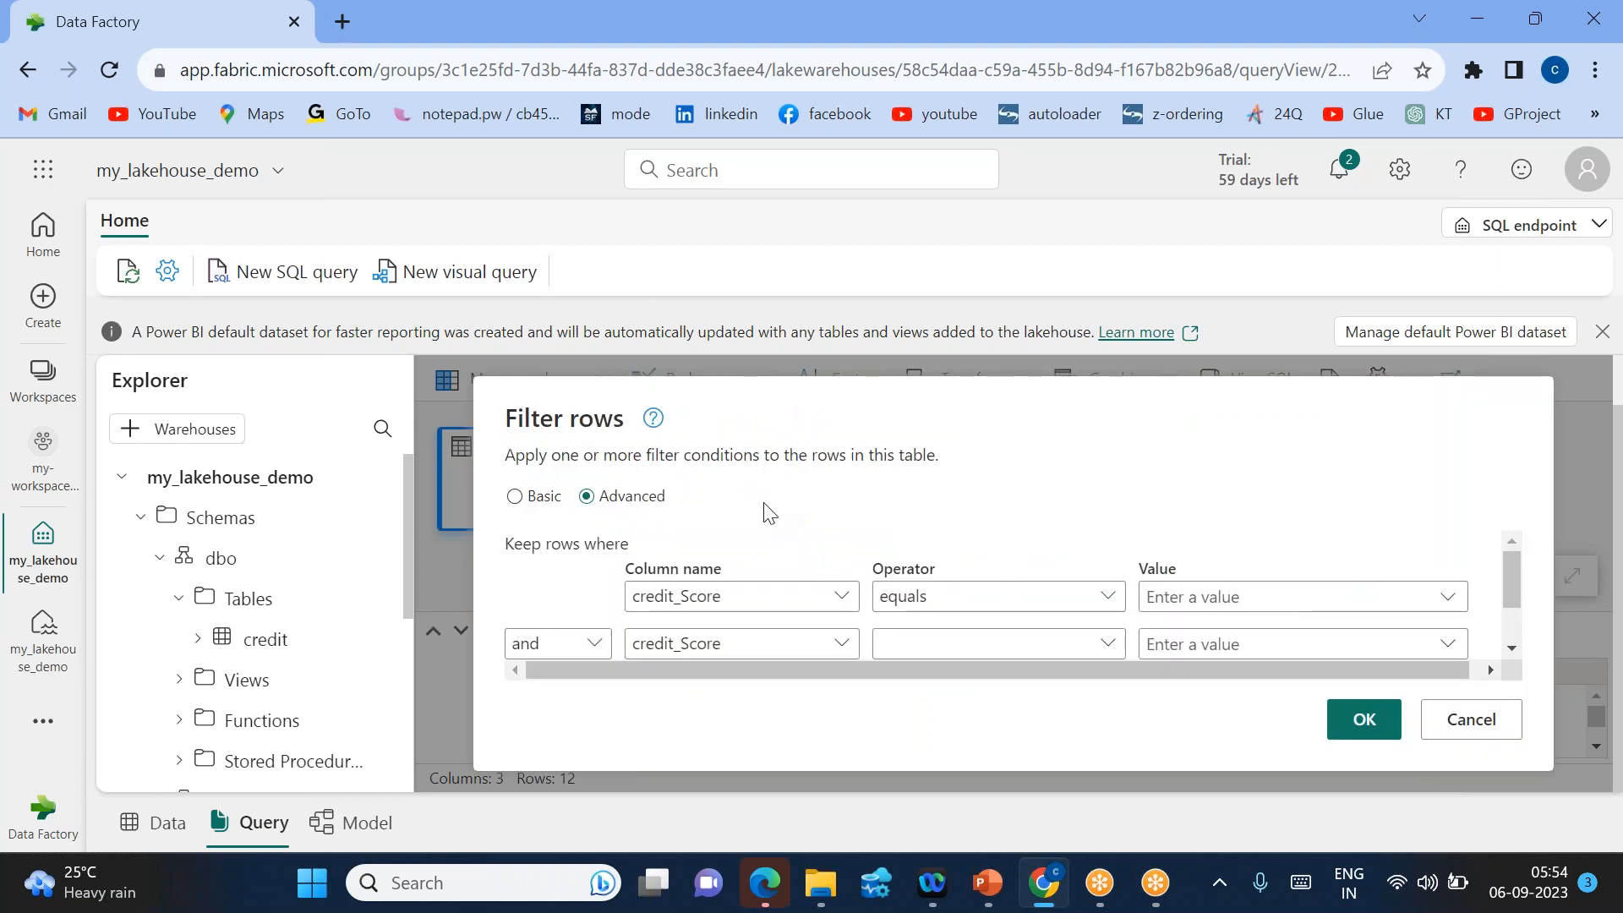
{"action": "scroll", "coordinate": [855, 554], "scroll_direction": "down", "scroll_amount": 1}
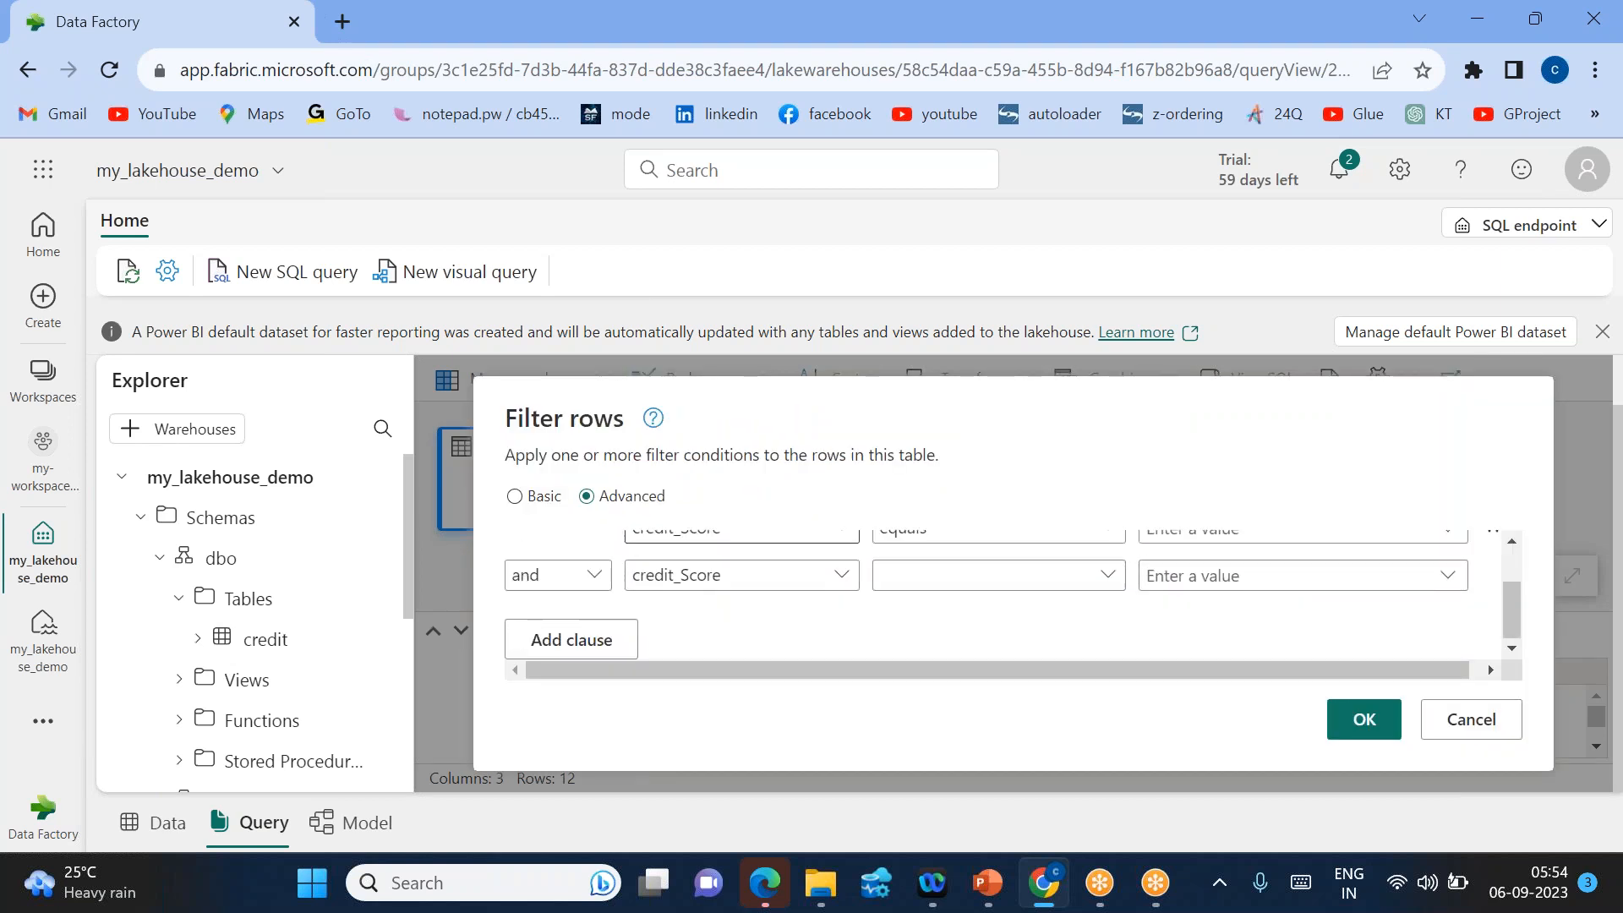
{"action": "scroll", "coordinate": [855, 575], "scroll_direction": "up", "scroll_amount": 1}
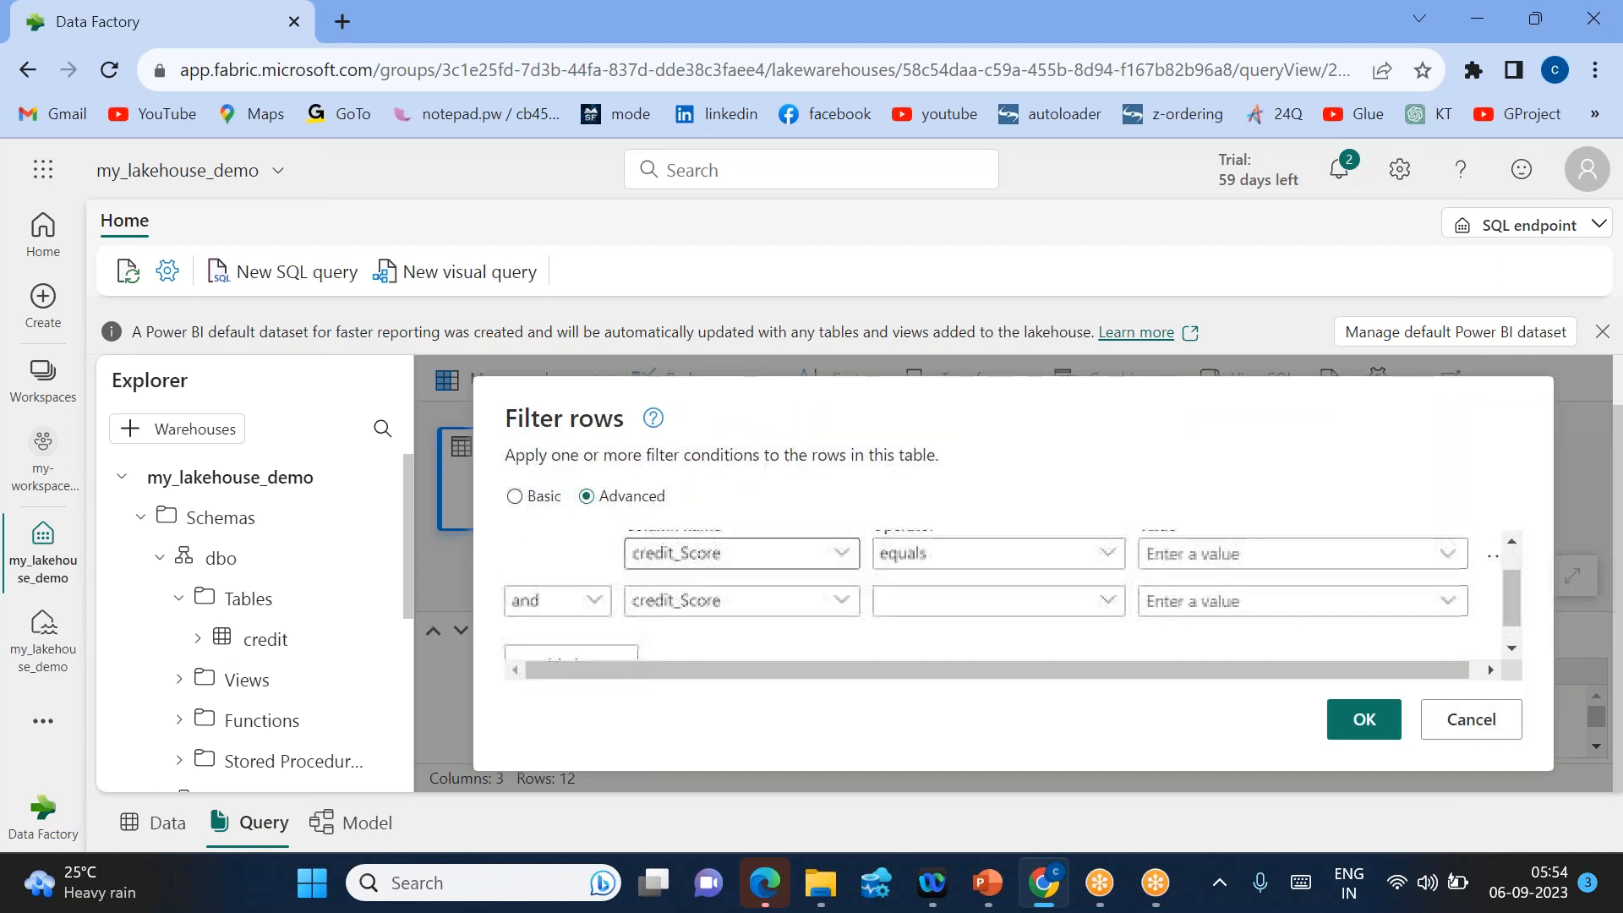
{"action": "scroll", "coordinate": [779, 608], "scroll_direction": "up", "scroll_amount": 1}
{"action": "left_click", "coordinate": [811, 602]}
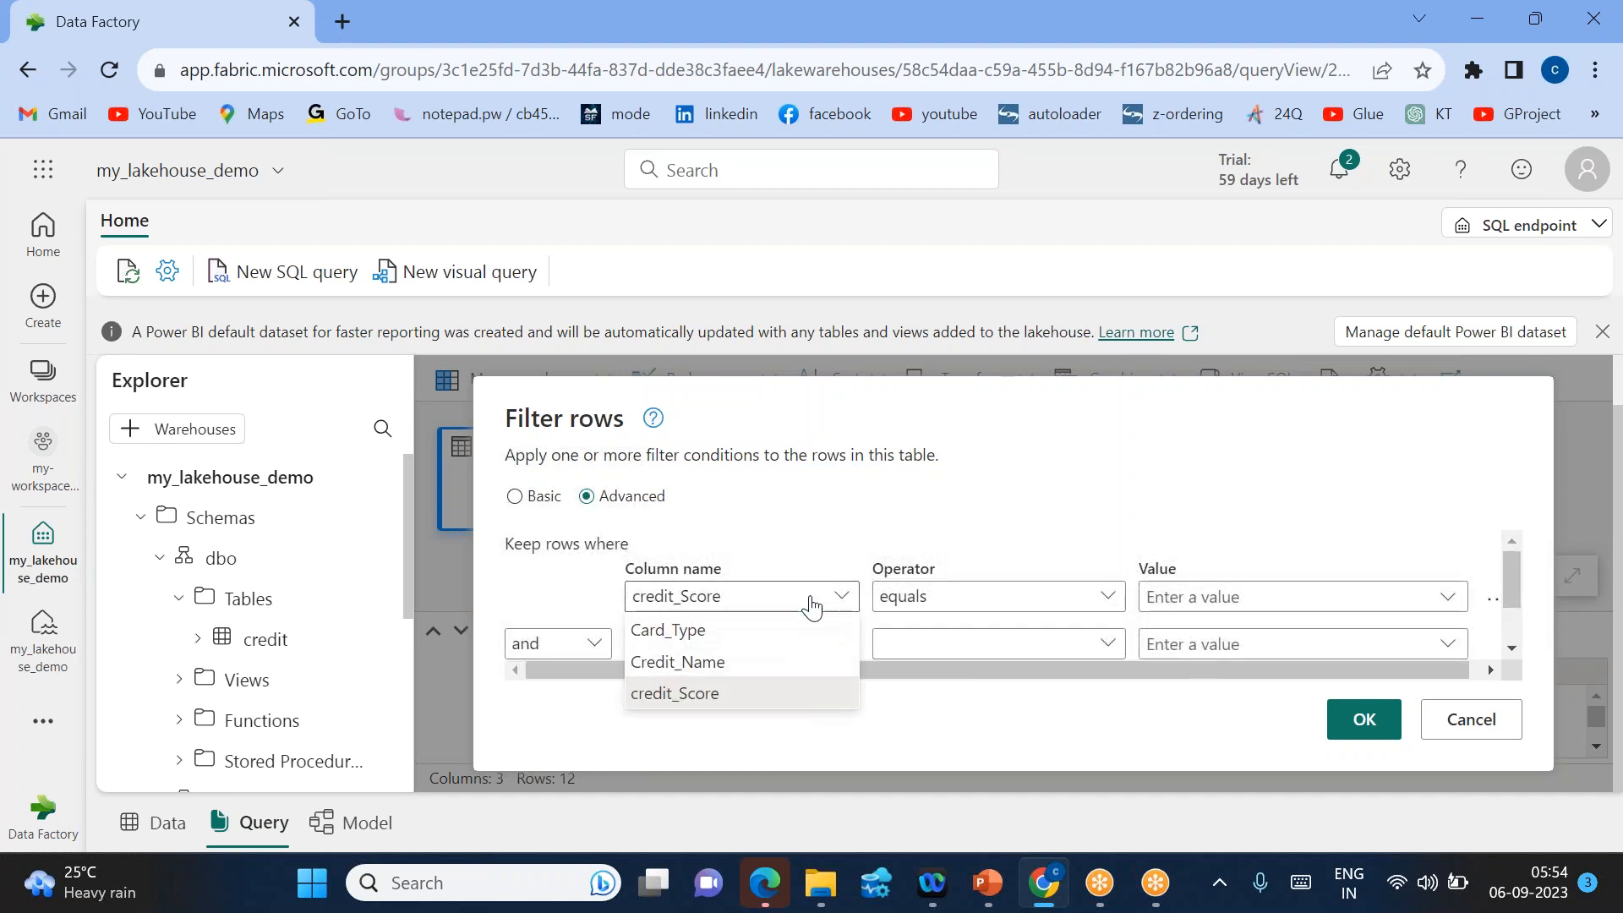
{"action": "left_click", "coordinate": [673, 631]}
{"action": "left_click", "coordinate": [1195, 597]}
{"action": "type", "text": "MA"}
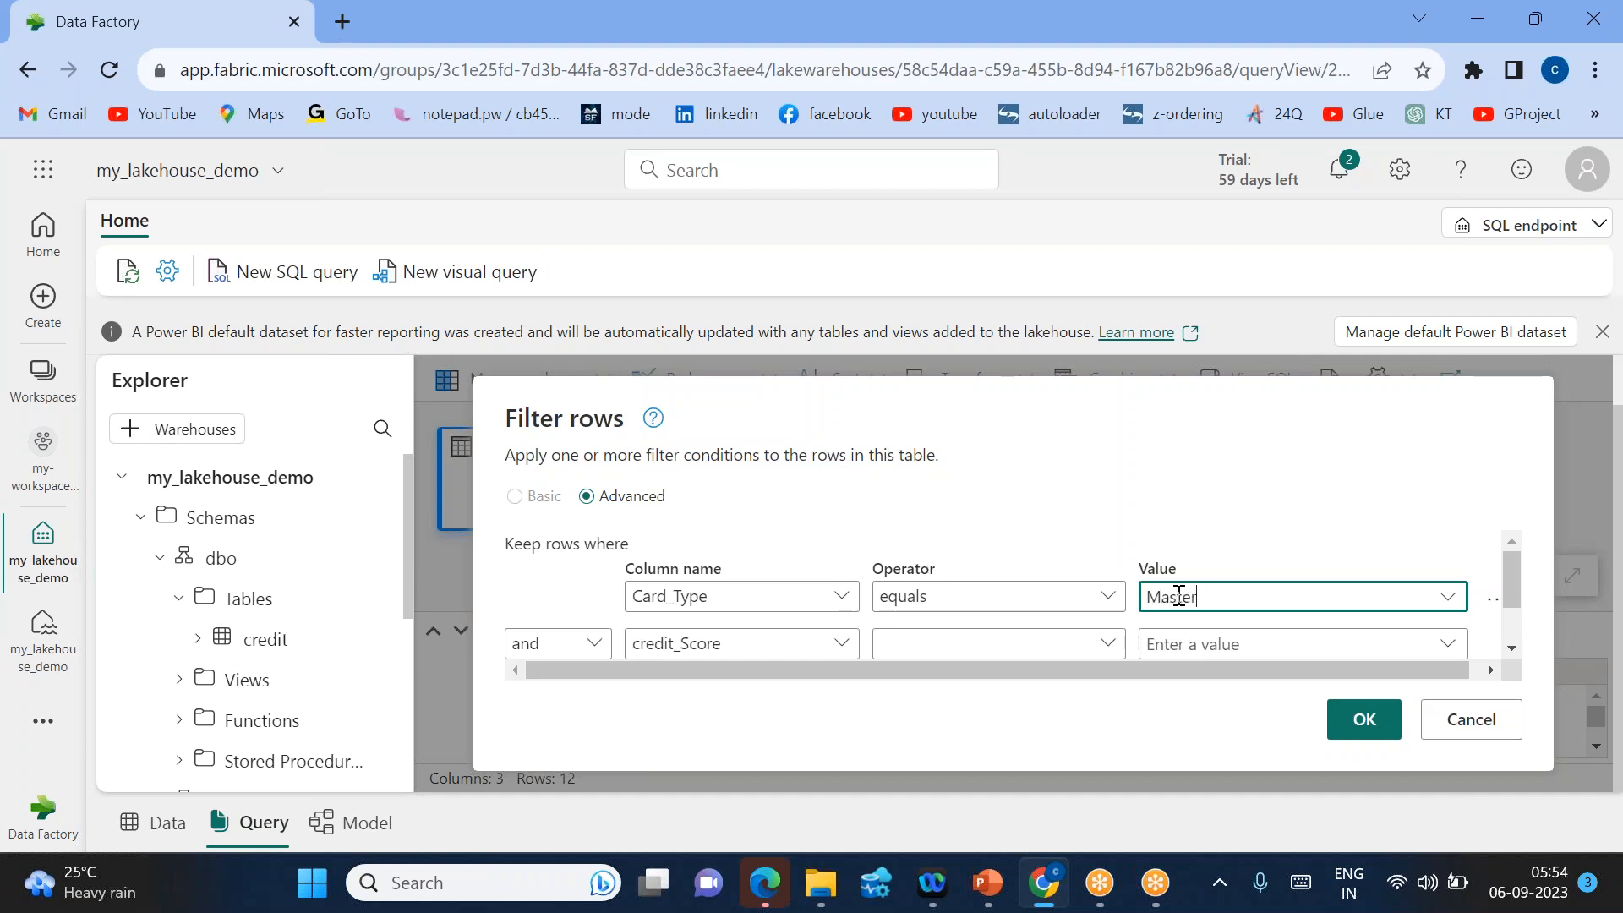
- Add the second filter condition, and credit_Score is greater than 400, and apply the row filter
{"action": "scroll", "coordinate": [1178, 596], "scroll_direction": "down", "scroll_amount": 2}
{"action": "scroll", "coordinate": [1079, 619], "scroll_direction": "up", "scroll_amount": 1}
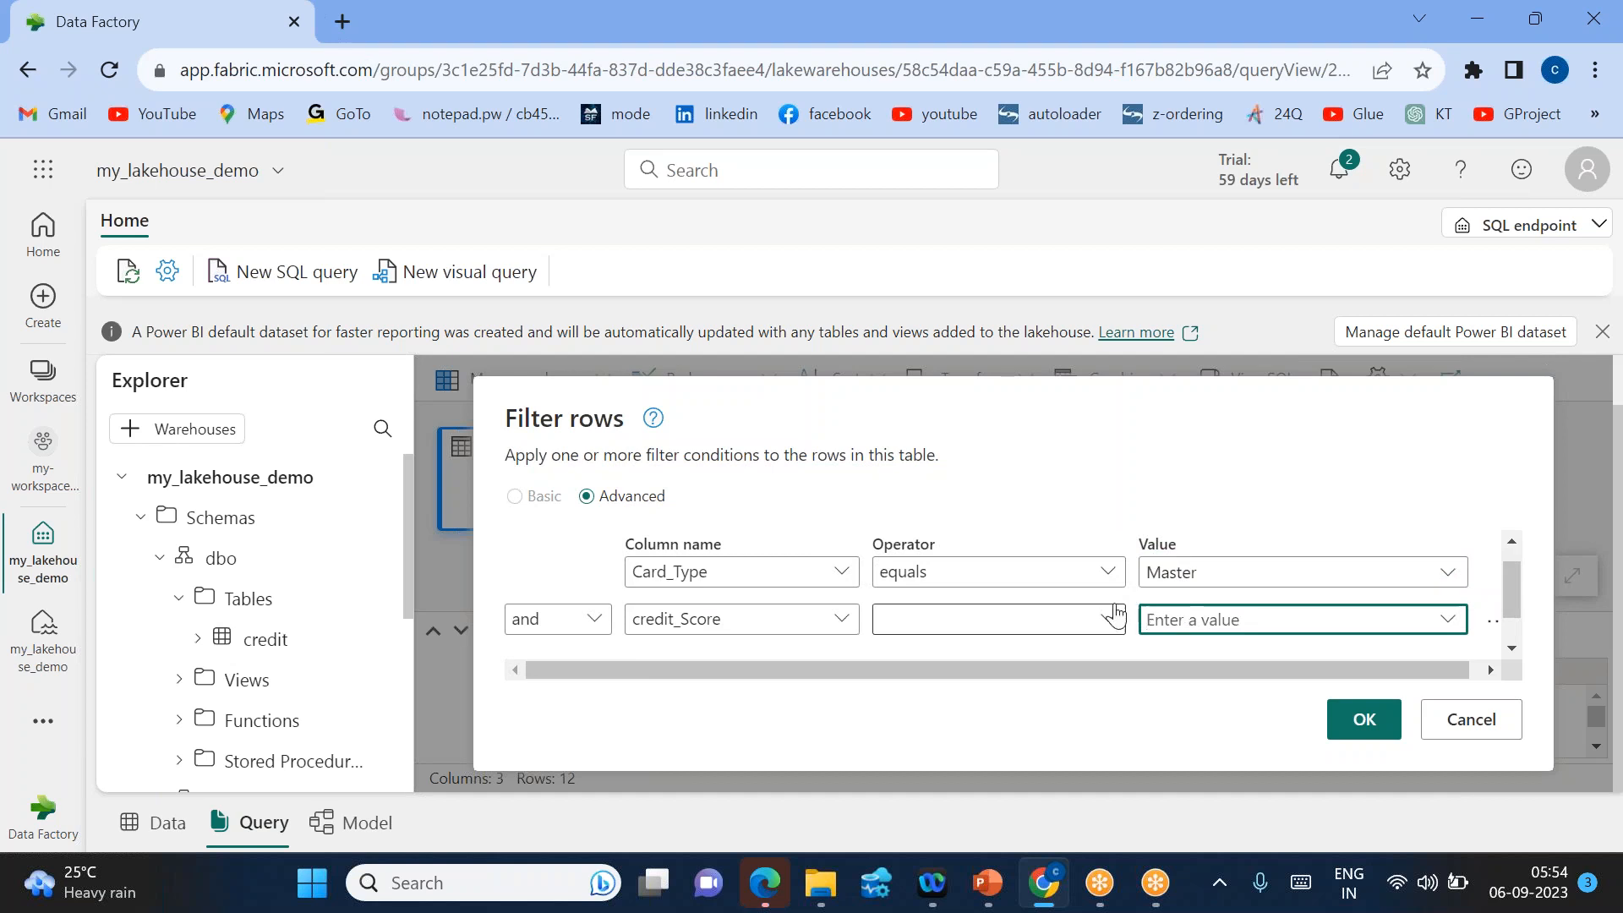
{"action": "left_click", "coordinate": [1109, 618]}
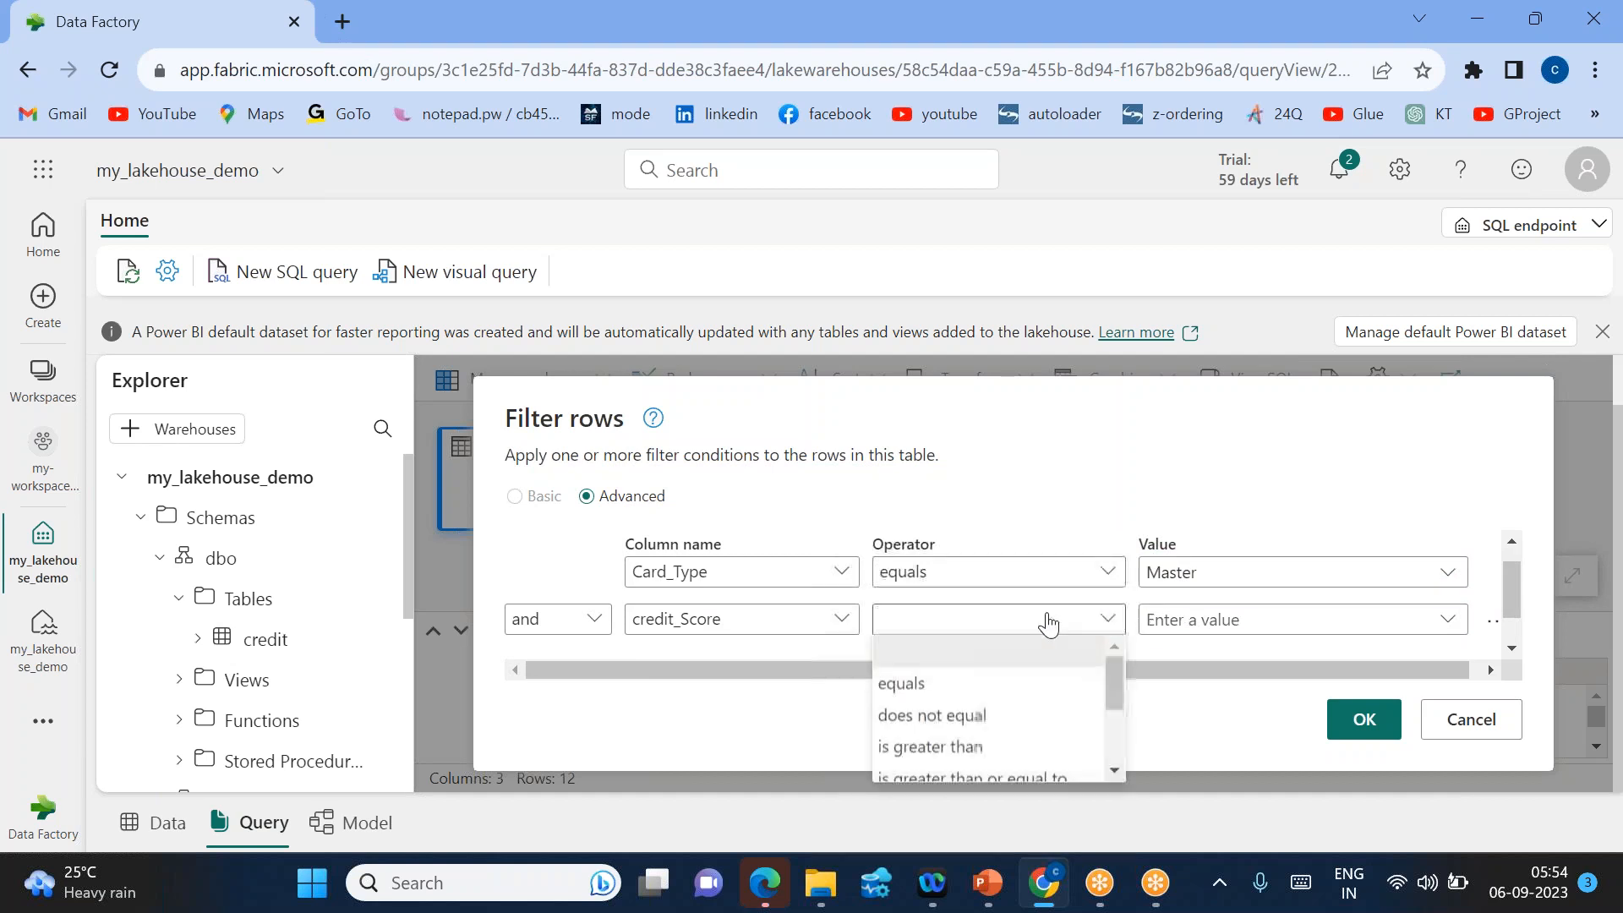
{"action": "left_click", "coordinate": [935, 747]}
{"action": "left_click", "coordinate": [1188, 620]}
{"action": "type", "text": "400"}
{"action": "scroll", "coordinate": [1189, 620], "scroll_direction": "down", "scroll_amount": 1}
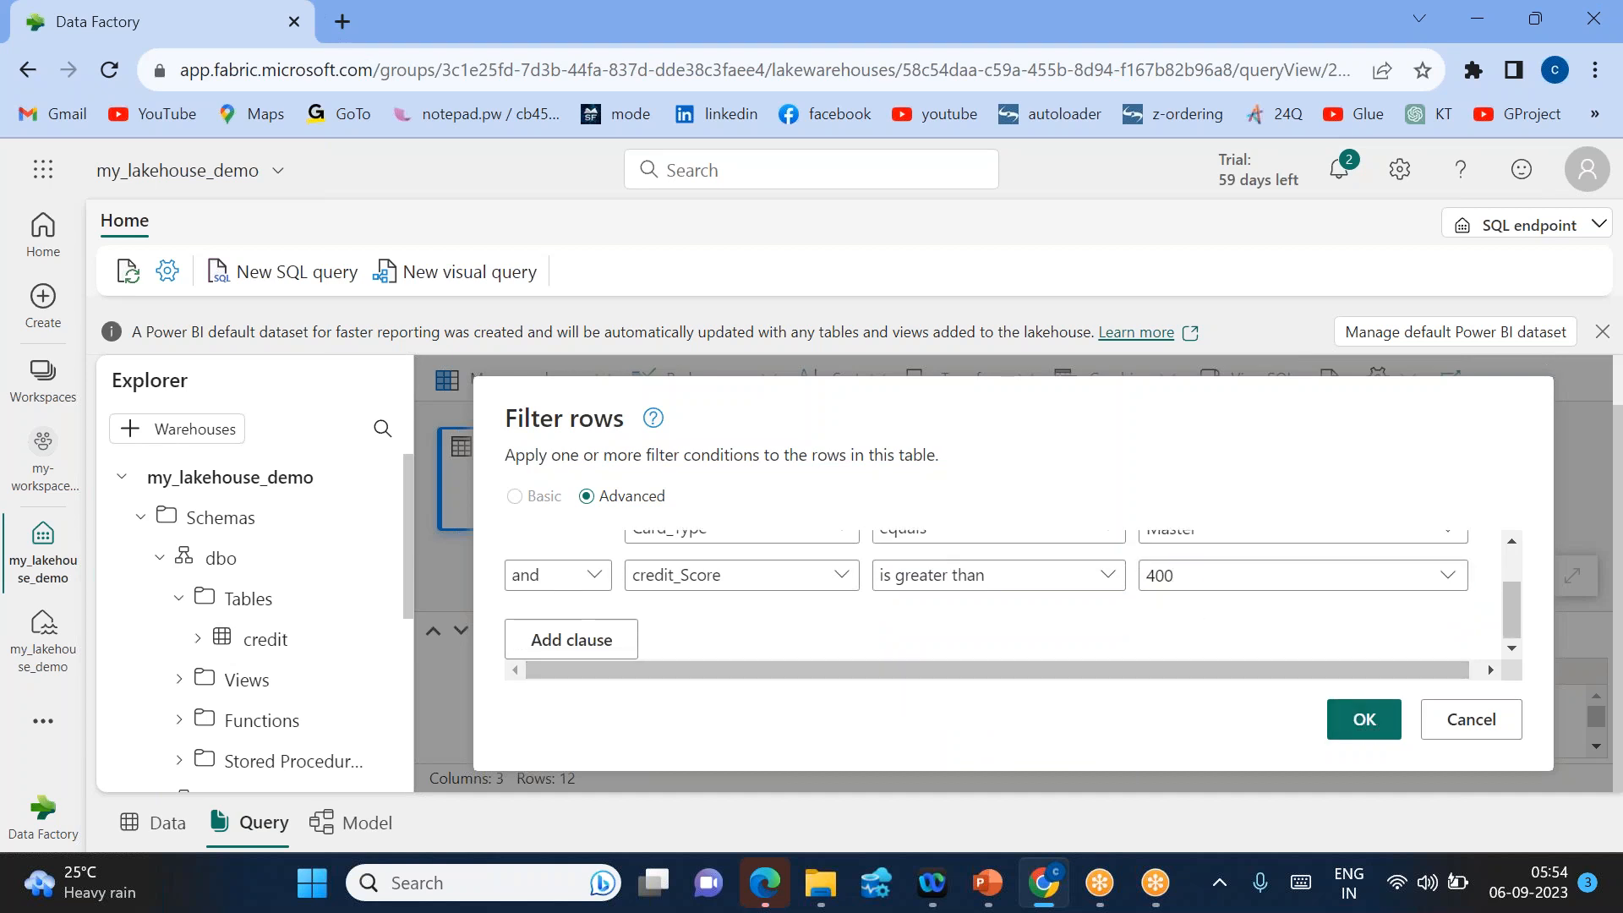
{"action": "left_click", "coordinate": [1364, 718]}
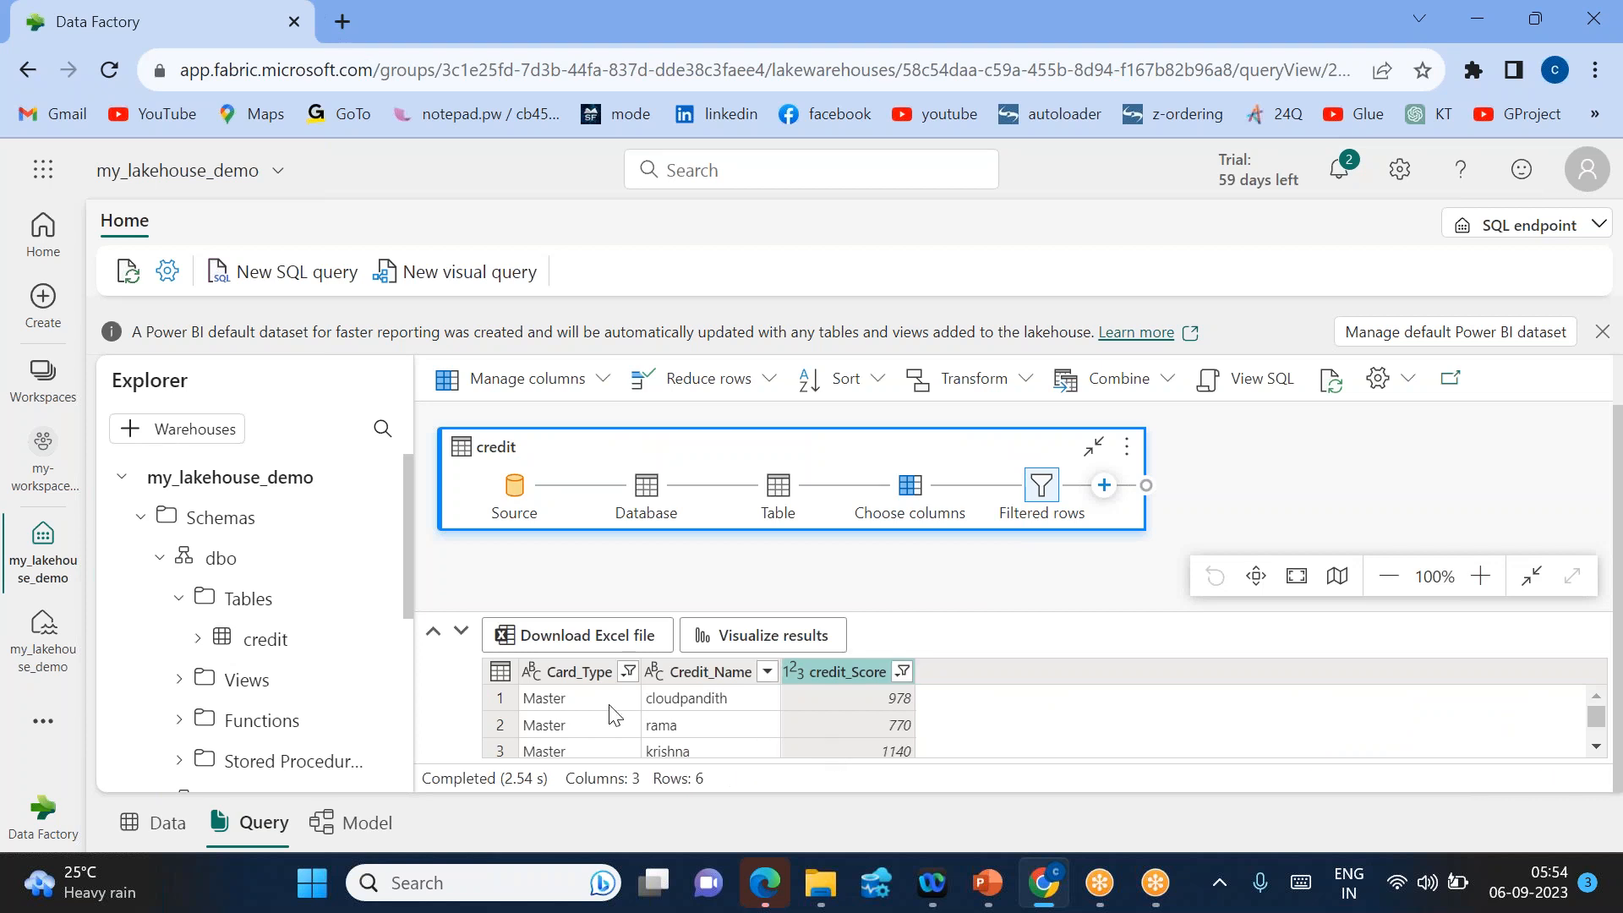
- Examine the filtered rows in the visual query preview for card type and credit score
{"action": "scroll", "coordinate": [869, 748], "scroll_direction": "down", "scroll_amount": 2}
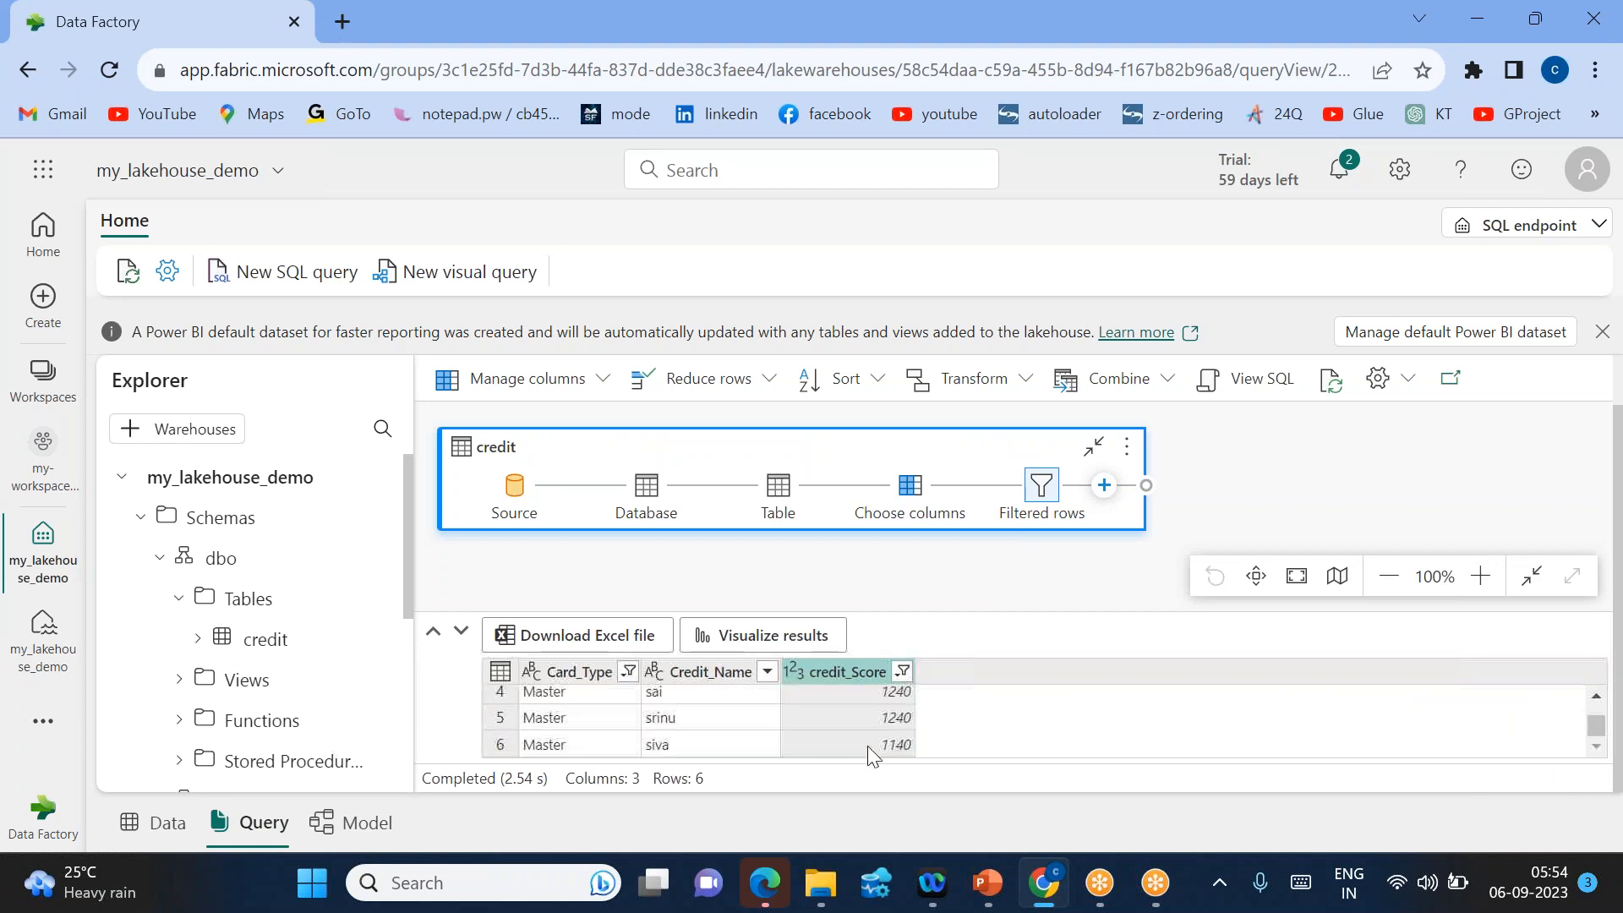
{"action": "scroll", "coordinate": [854, 691], "scroll_direction": "up", "scroll_amount": 2}
{"action": "scroll", "coordinate": [854, 692], "scroll_direction": "down", "scroll_amount": 2}
{"action": "scroll", "coordinate": [855, 691], "scroll_direction": "up", "scroll_amount": 2}
{"action": "scroll", "coordinate": [855, 746], "scroll_direction": "down", "scroll_amount": 2}
{"action": "scroll", "coordinate": [855, 746], "scroll_direction": "up", "scroll_amount": 2}
{"action": "scroll", "coordinate": [854, 746], "scroll_direction": "down", "scroll_amount": 2}
{"action": "scroll", "coordinate": [855, 746], "scroll_direction": "up", "scroll_amount": 2}
{"action": "scroll", "coordinate": [855, 746], "scroll_direction": "down", "scroll_amount": 2}
{"action": "scroll", "coordinate": [854, 745], "scroll_direction": "up", "scroll_amount": 2}
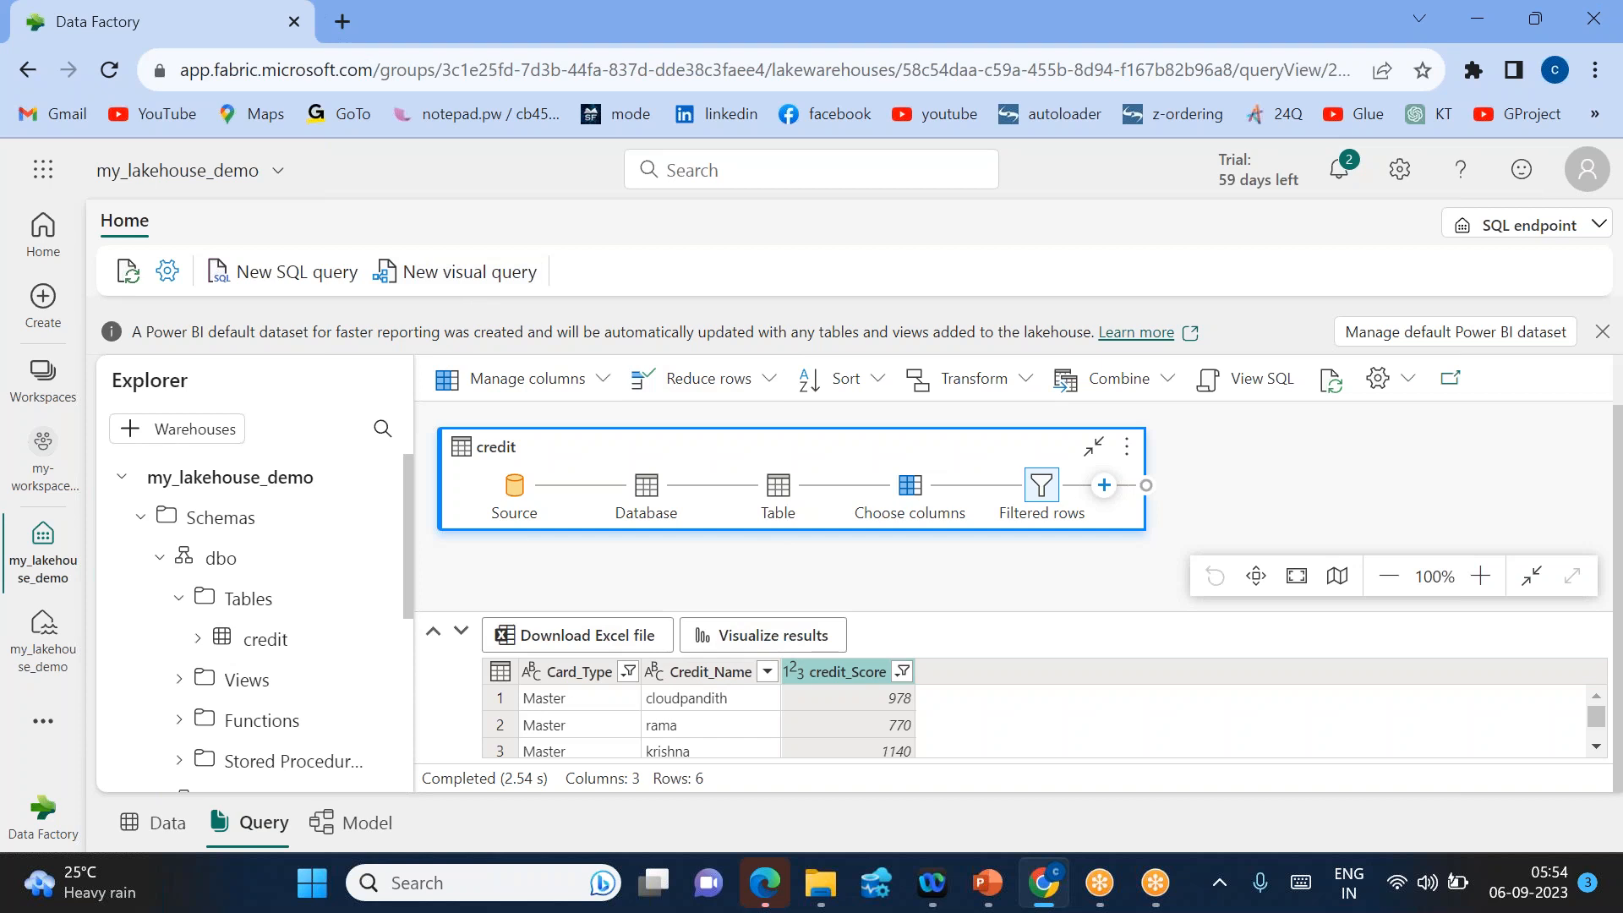
- Add another SQL query, return to SQL query 1 with its results pane enlarged, and rerun "select * from credit"
{"action": "left_click", "coordinate": [313, 275]}
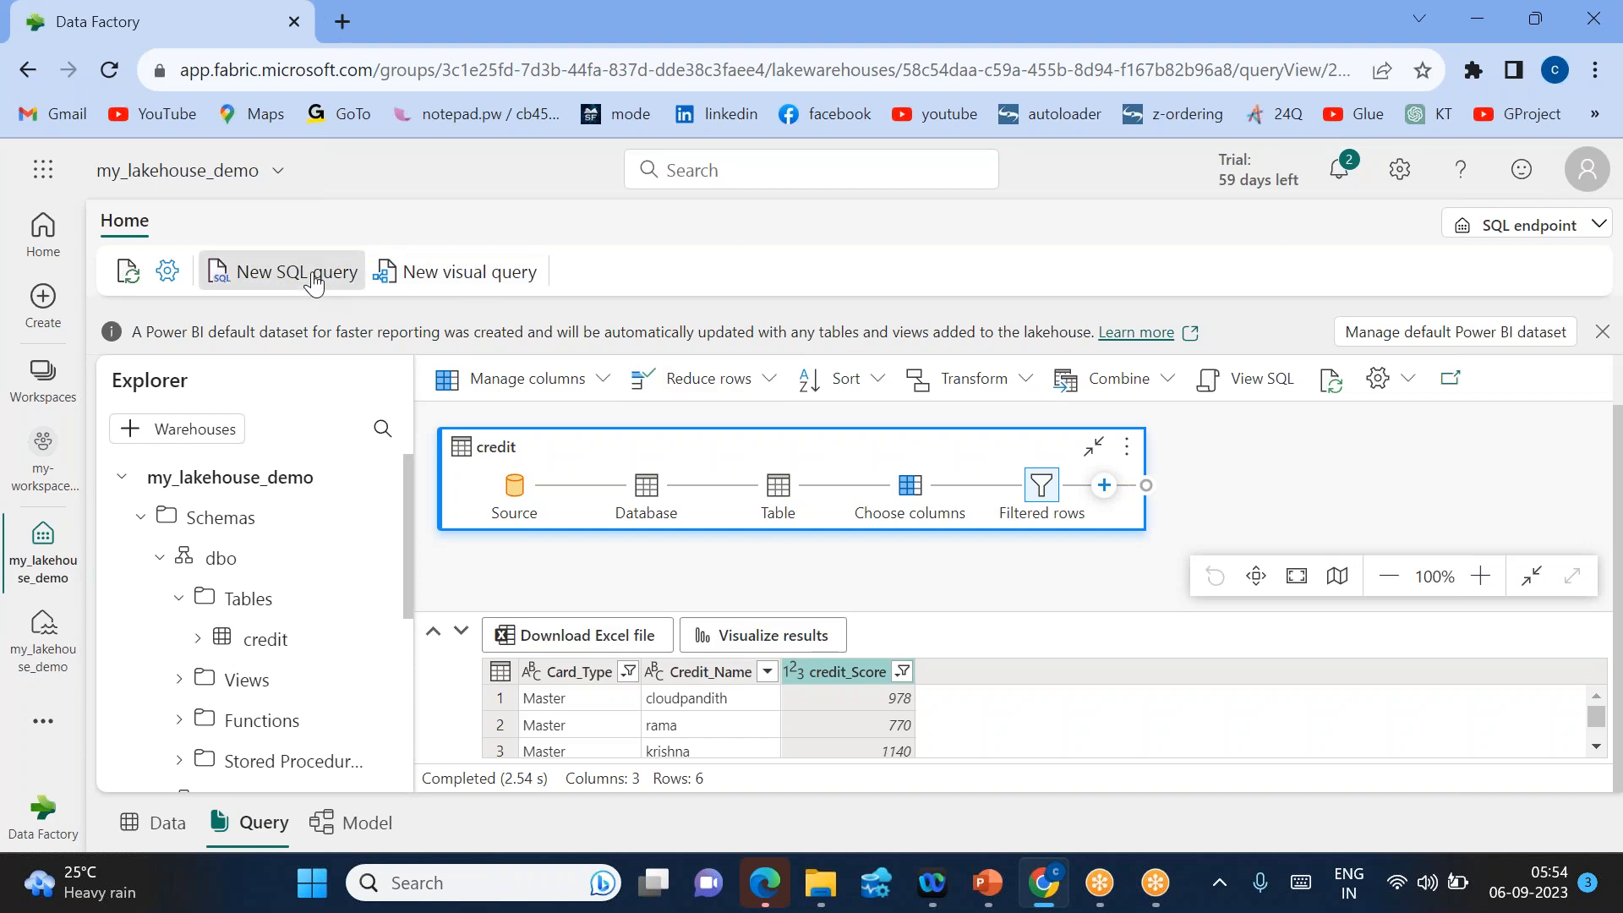
{"action": "left_click", "coordinate": [502, 388]}
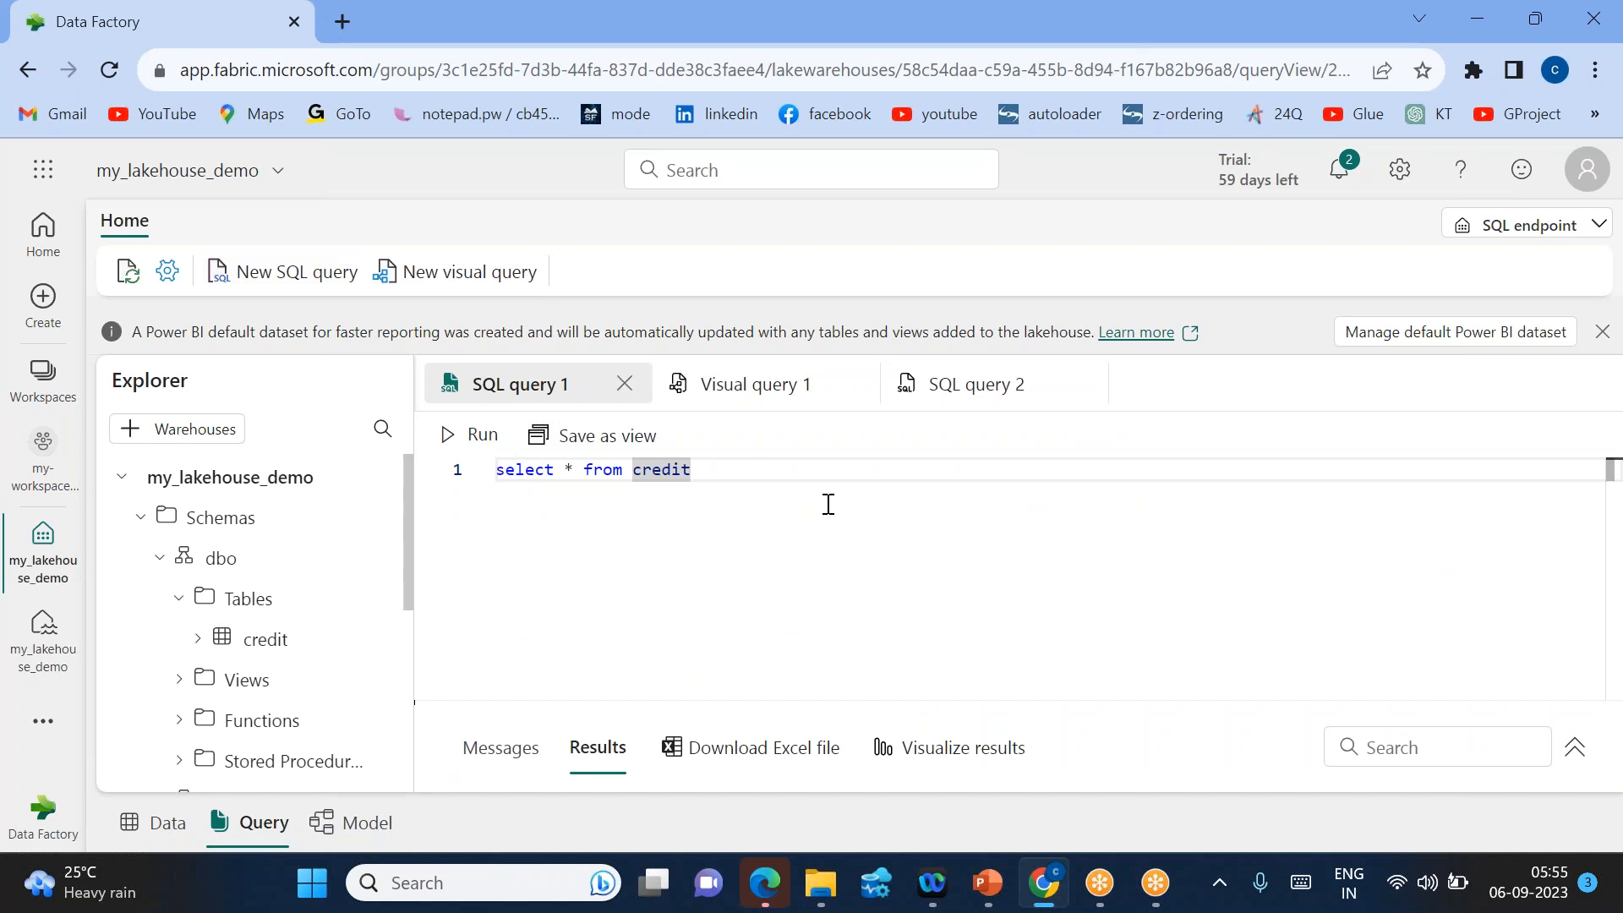
{"action": "left_click_drag", "start_coordinate": [1014, 699], "coordinate": [949, 547]}
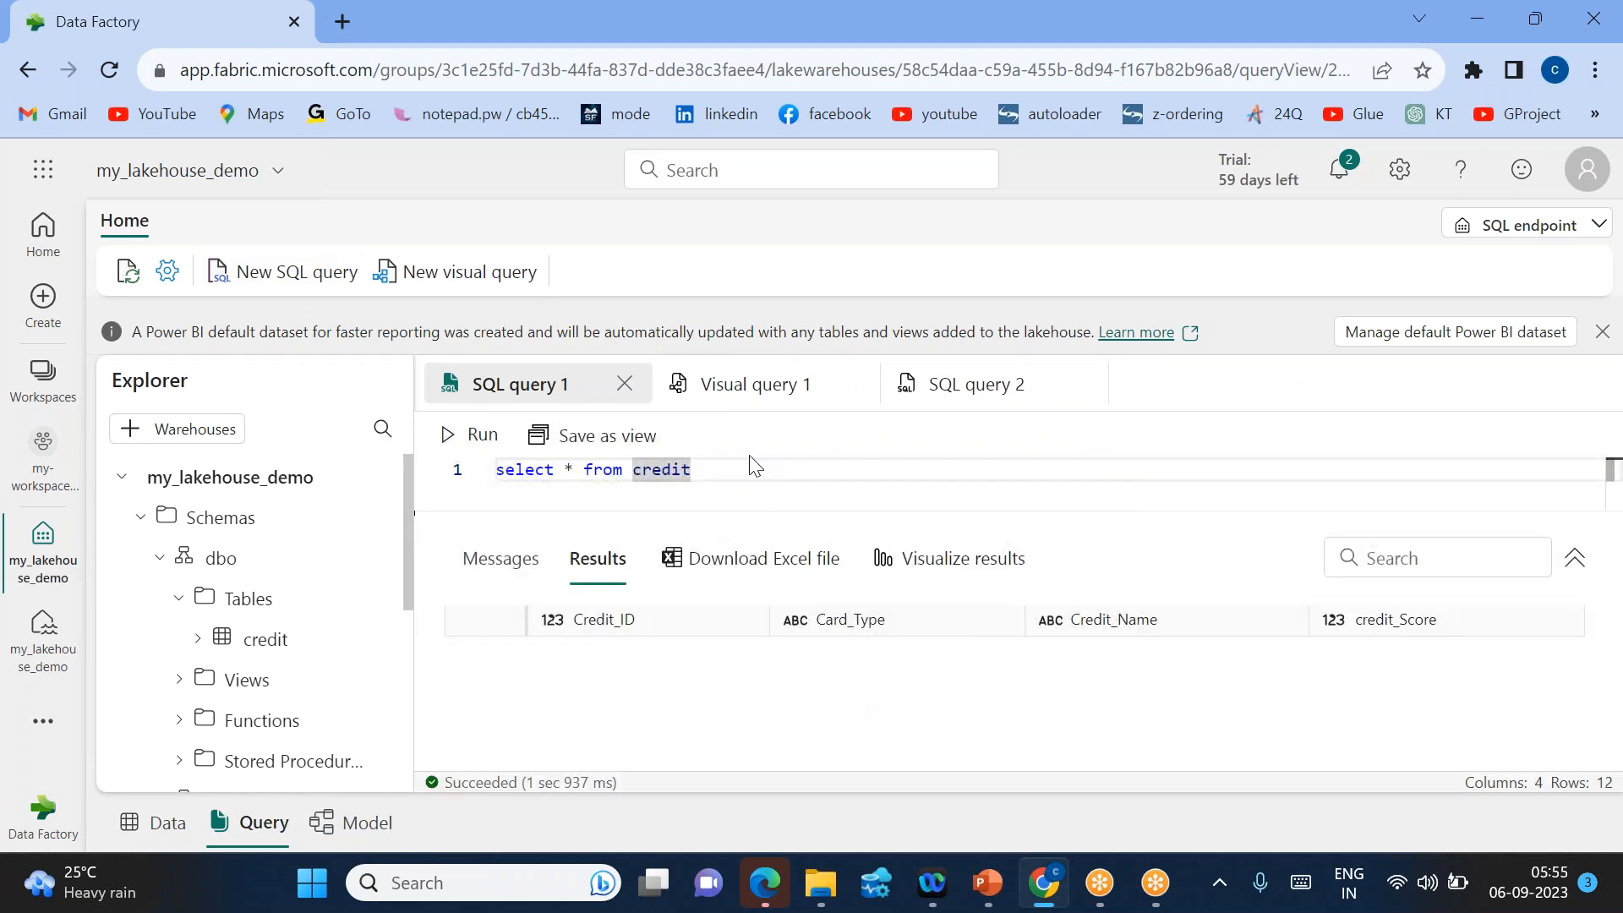
{"action": "left_click_drag", "start_coordinate": [732, 470], "coordinate": [469, 465]}
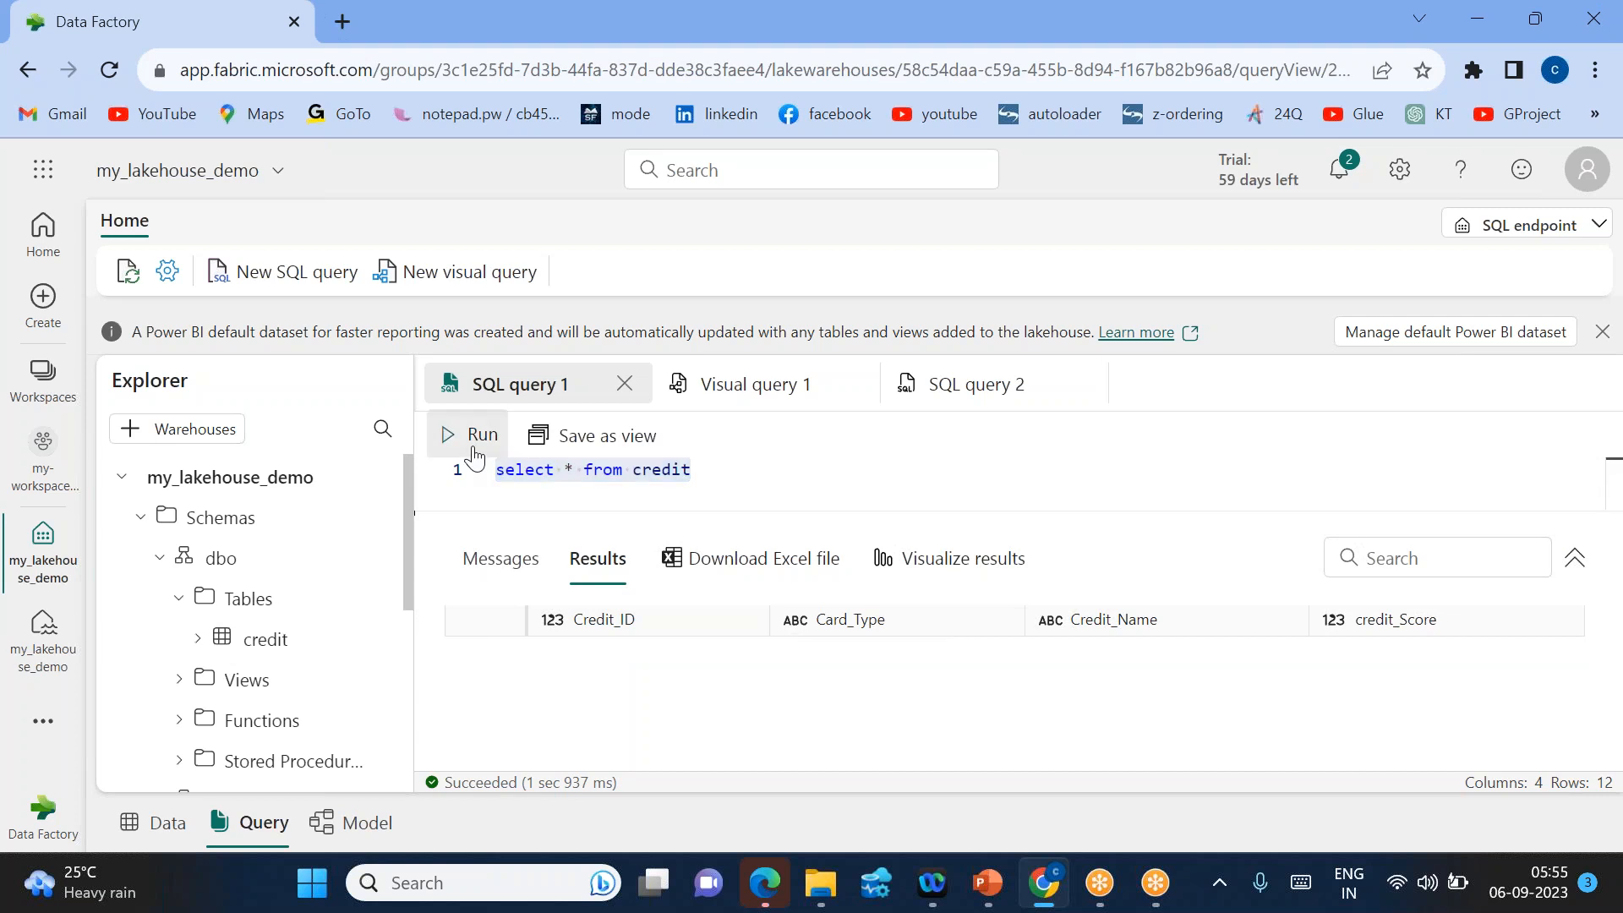
{"action": "left_click", "coordinate": [473, 435]}
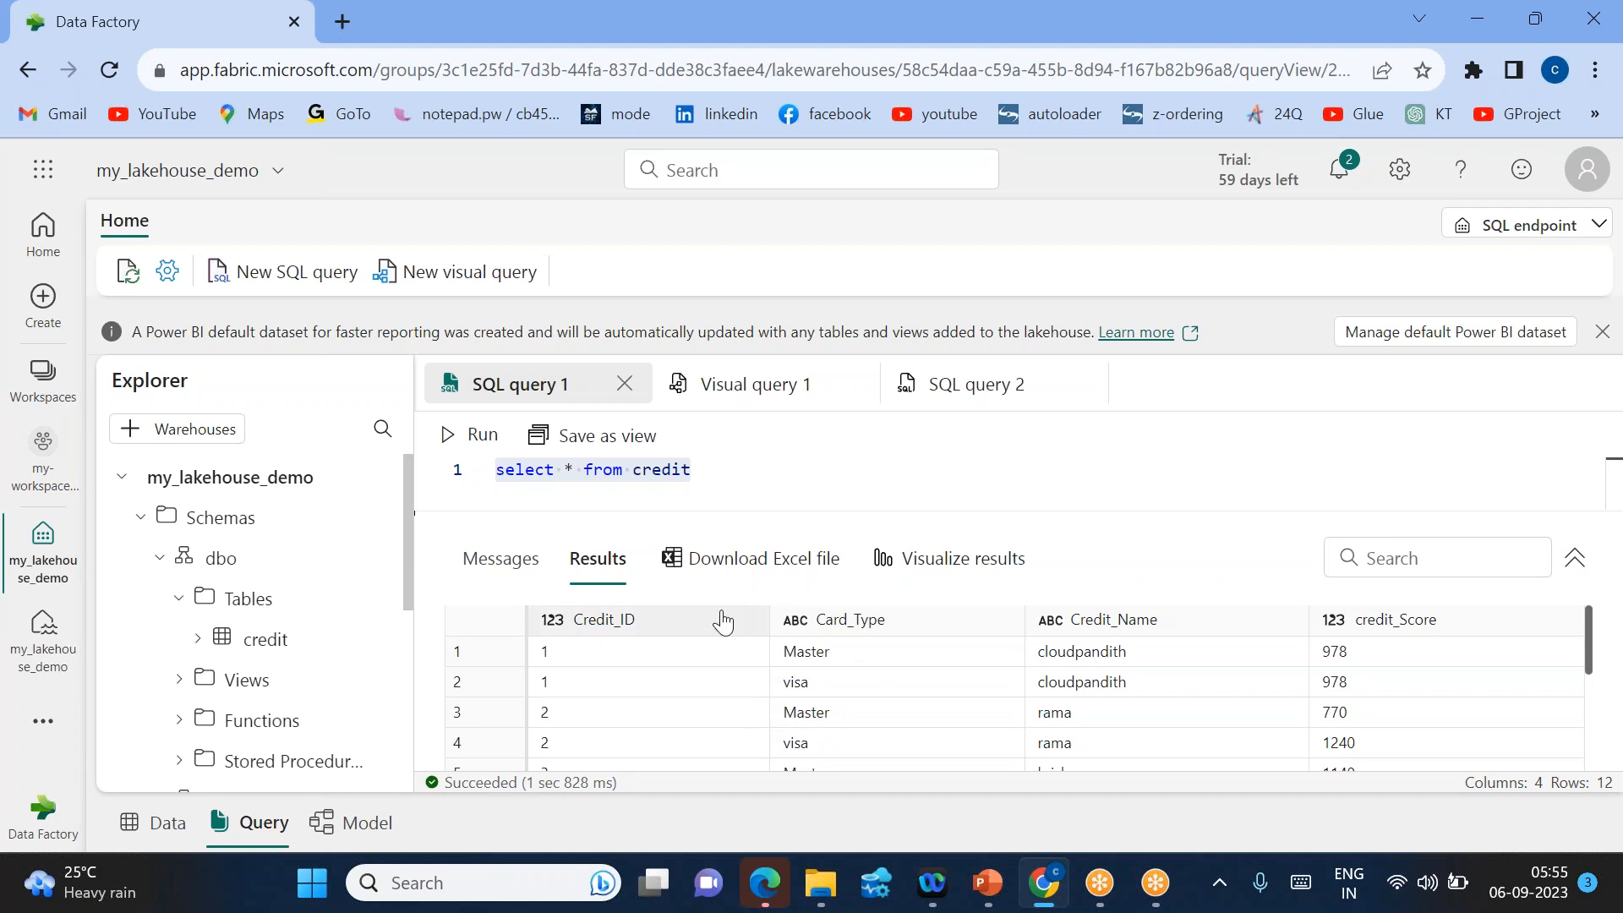
- Download the results of the "select * from credit" statement as an Excel file
{"action": "left_click_drag", "start_coordinate": [707, 469], "coordinate": [492, 464]}
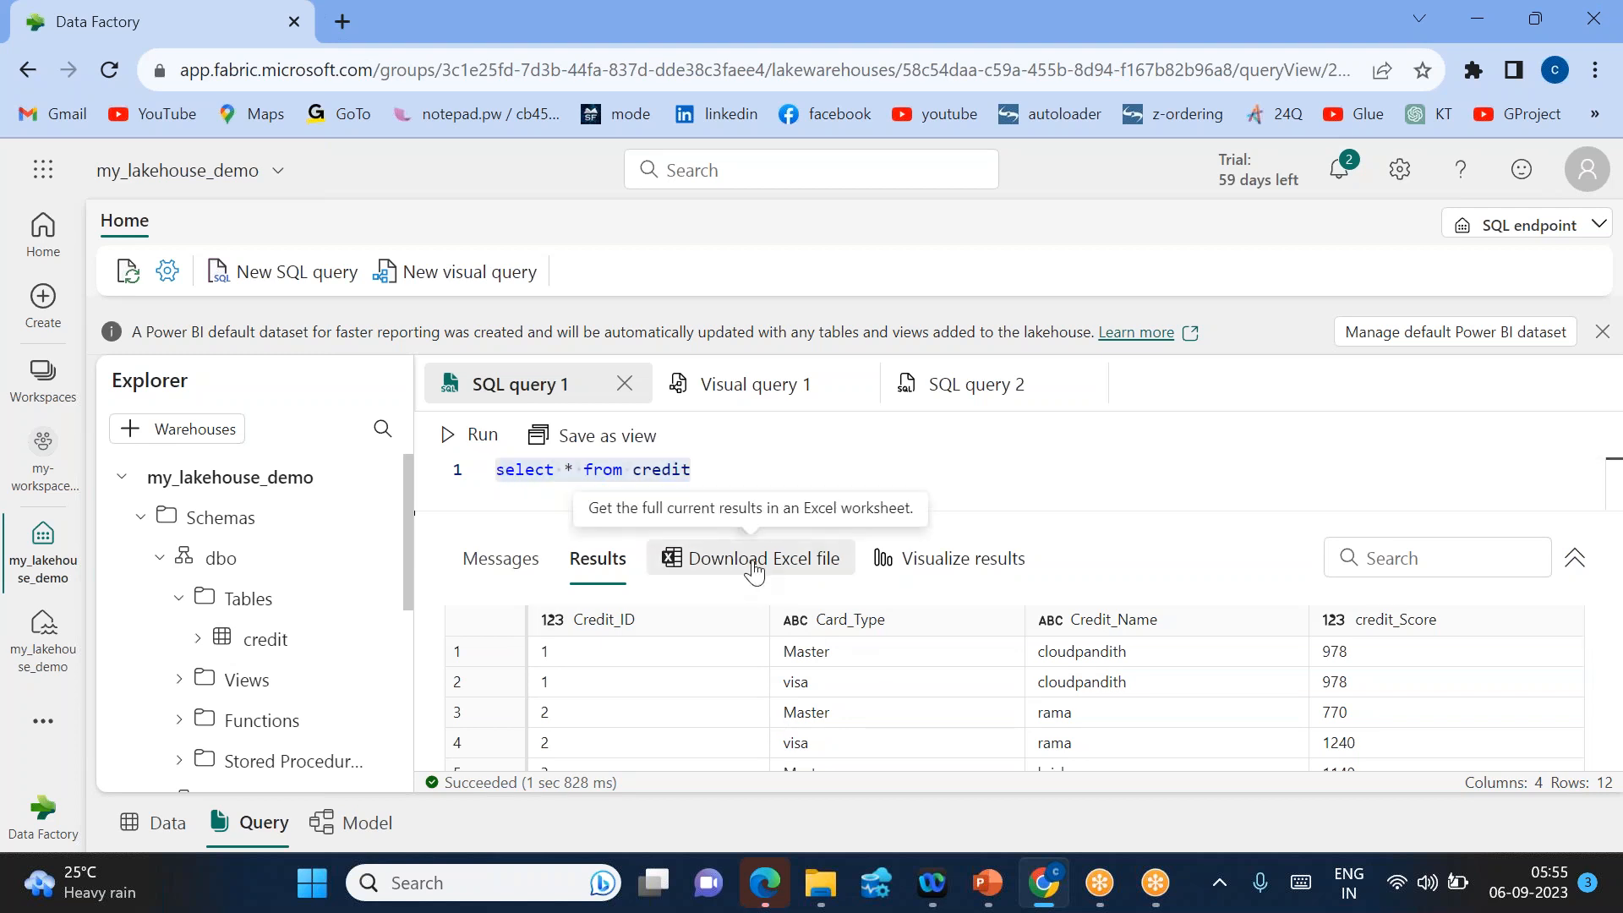
{"action": "left_click", "coordinate": [745, 559]}
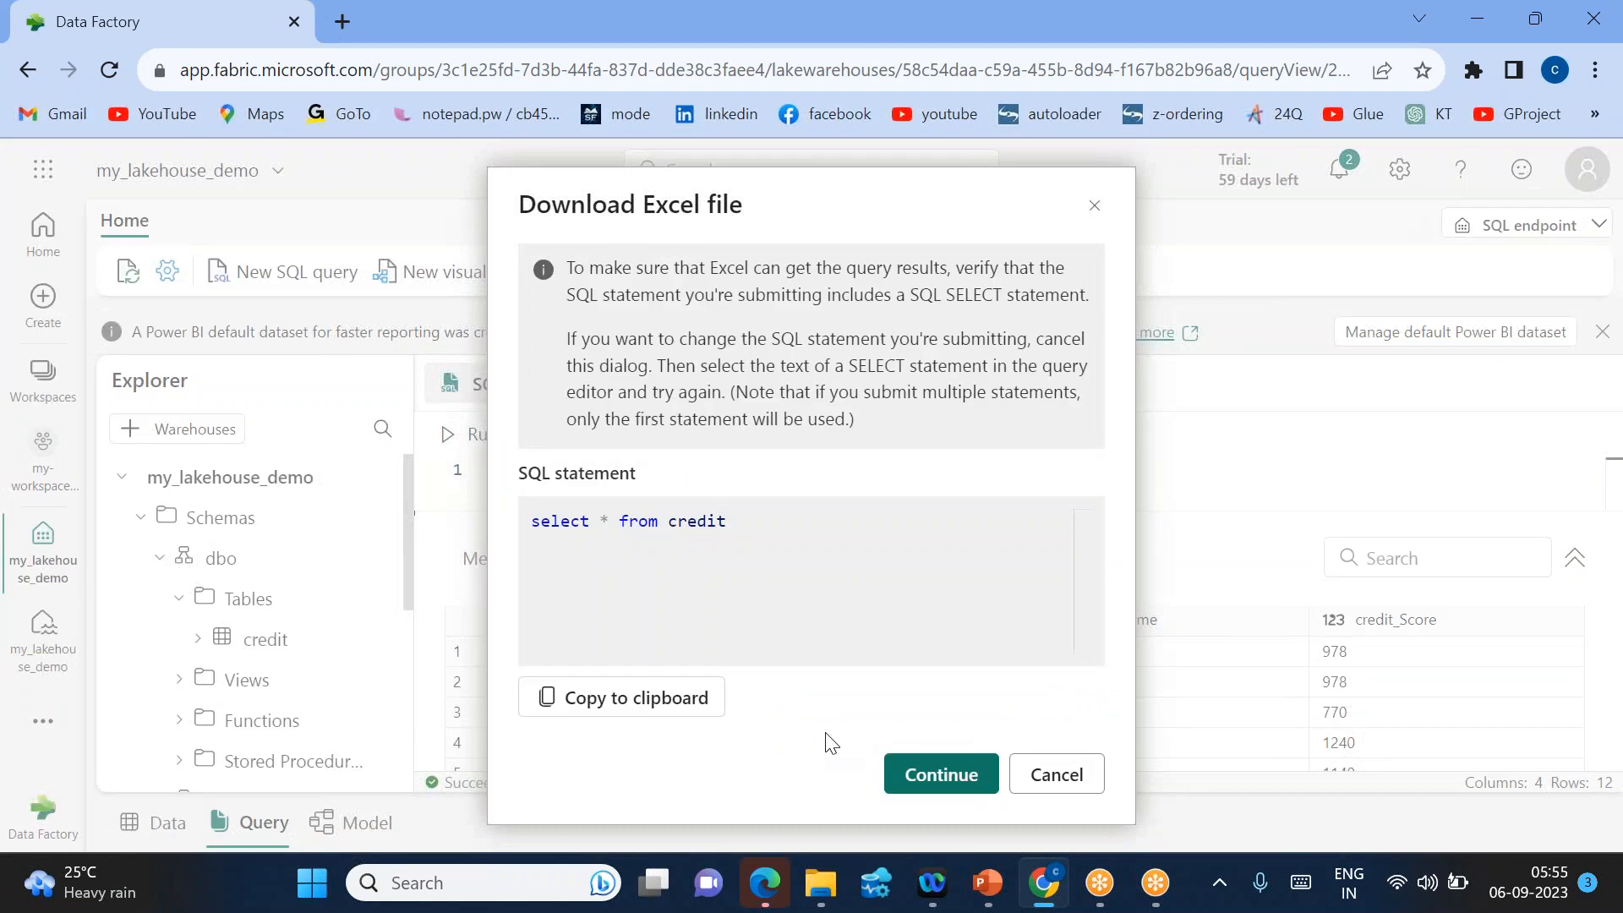
{"action": "left_click", "coordinate": [948, 782]}
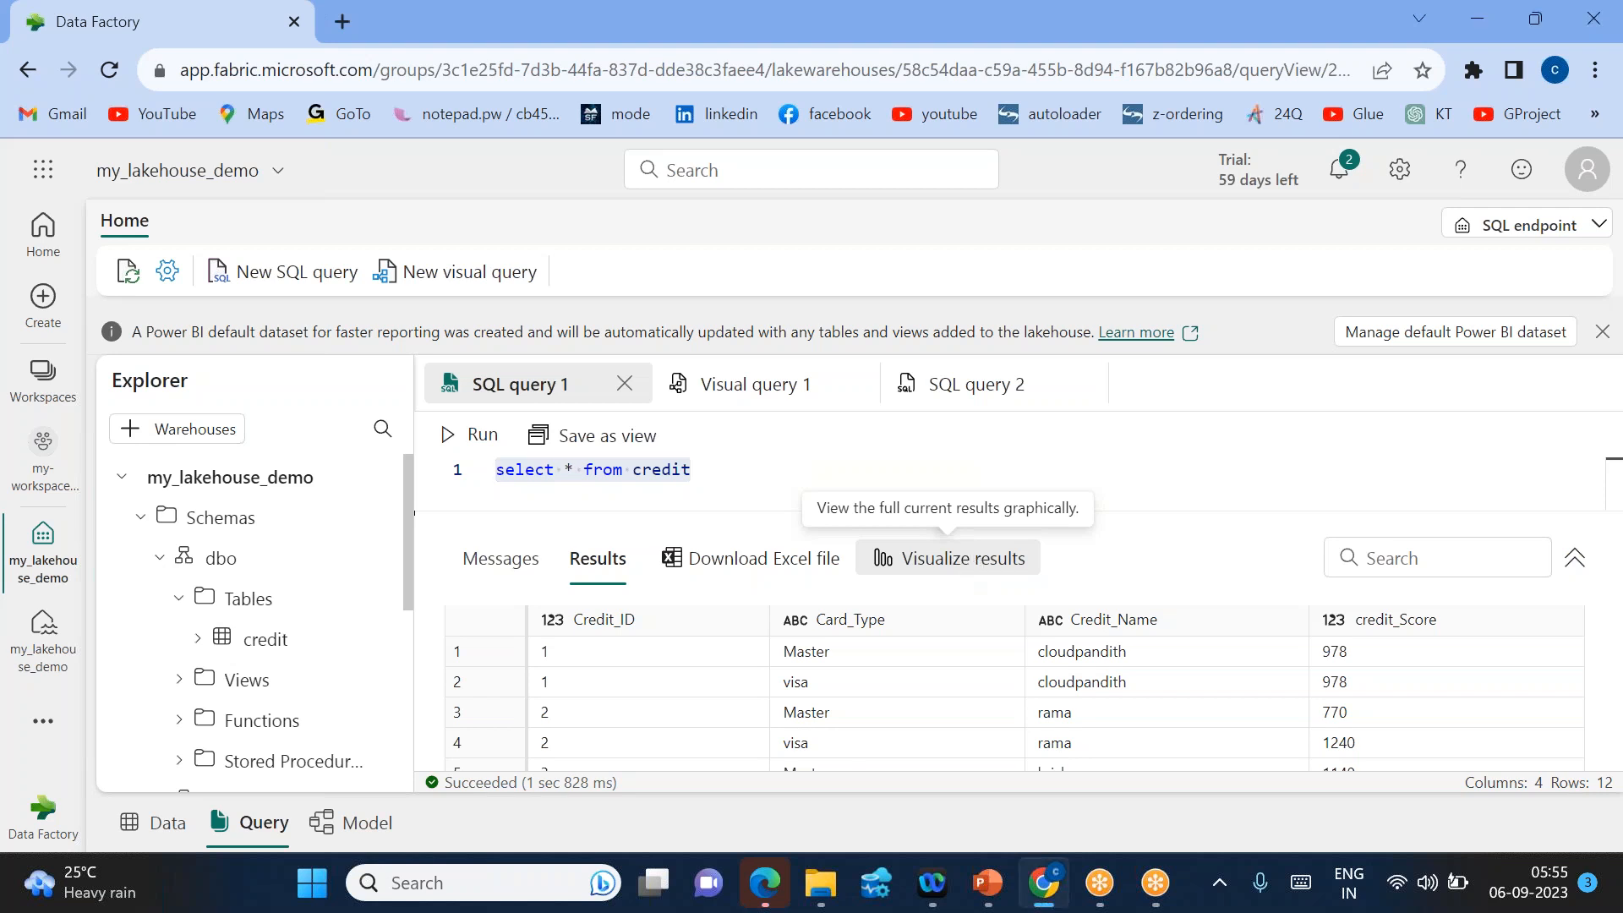
- Visualize the "select * from credit" results as a table of Card_Type and credit_Score, and close the visual without saving a report
{"action": "left_click", "coordinate": [959, 564]}
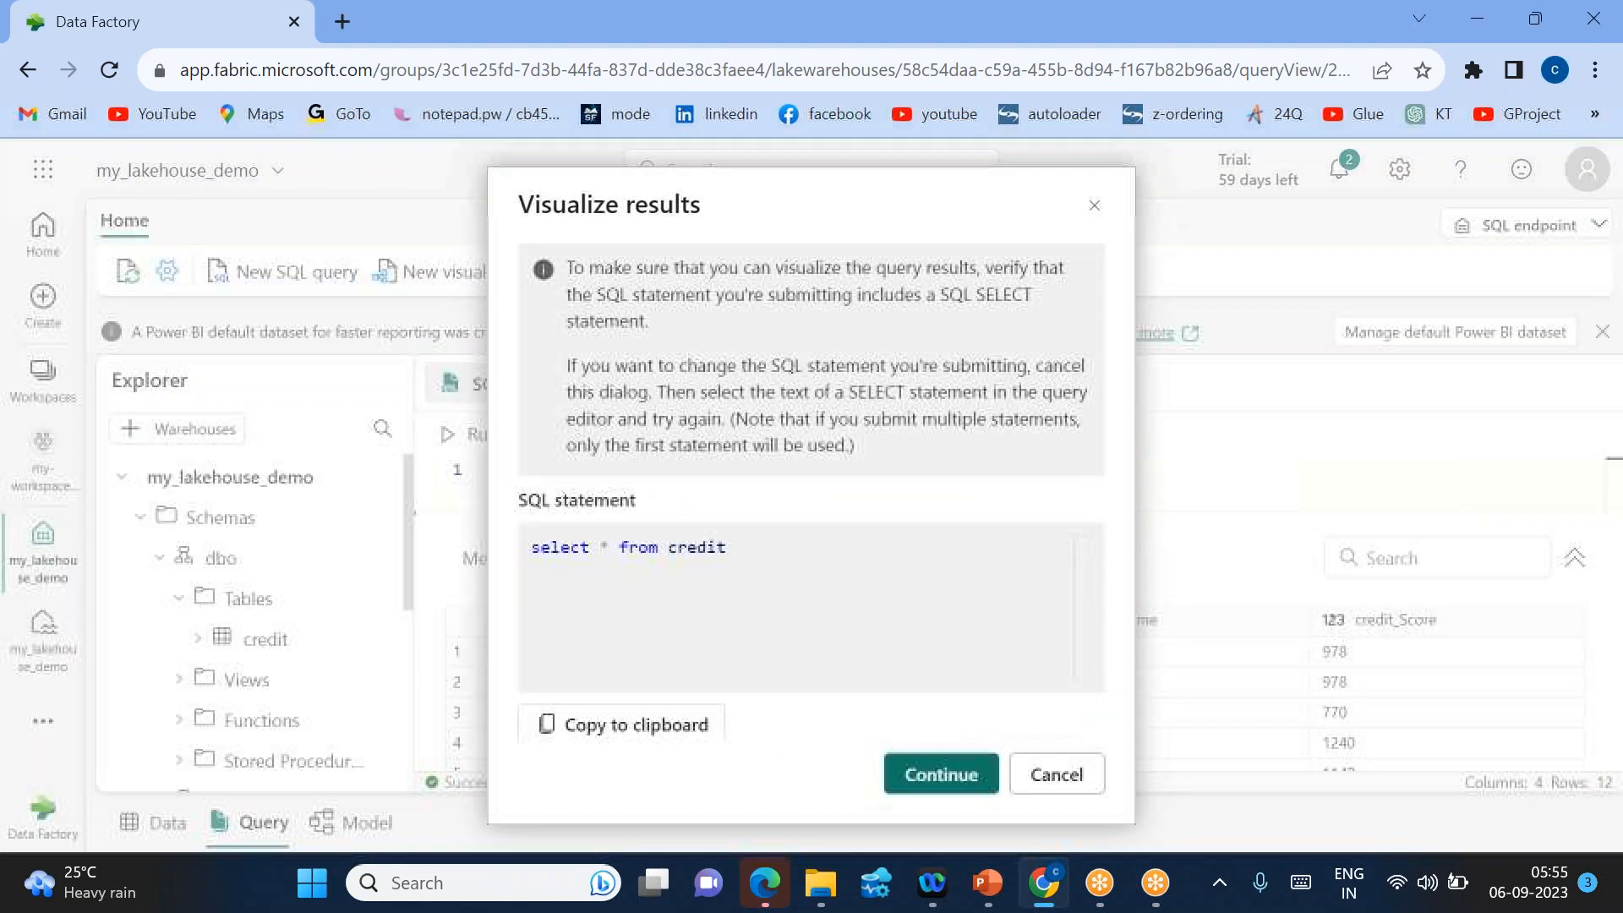
{"action": "left_click", "coordinate": [934, 772]}
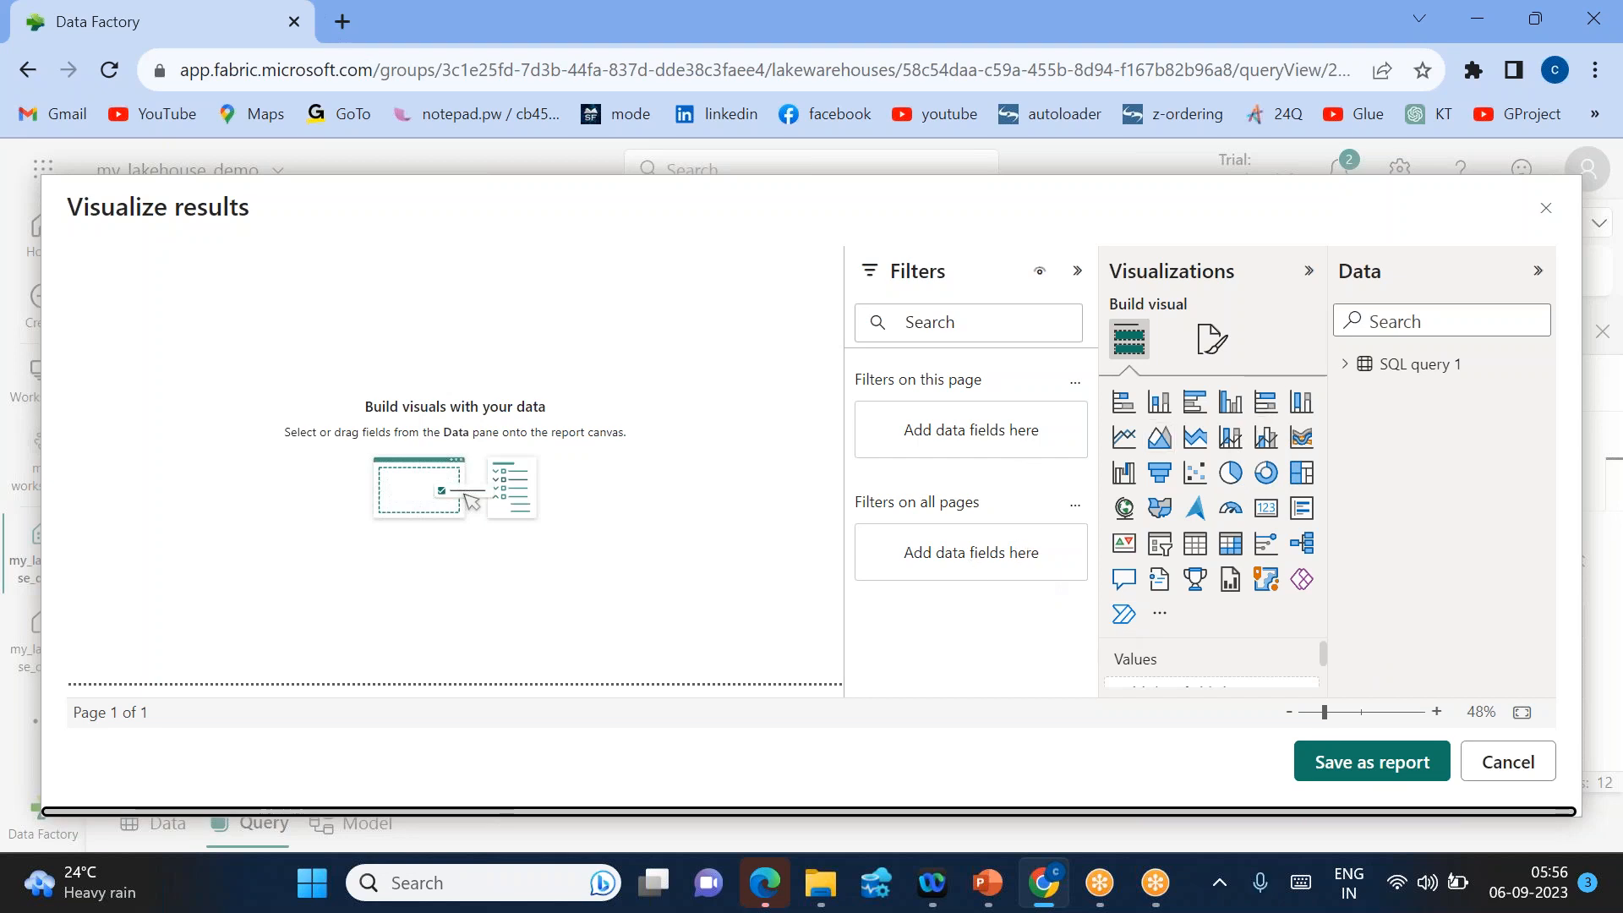
{"action": "left_click", "coordinate": [1344, 364]}
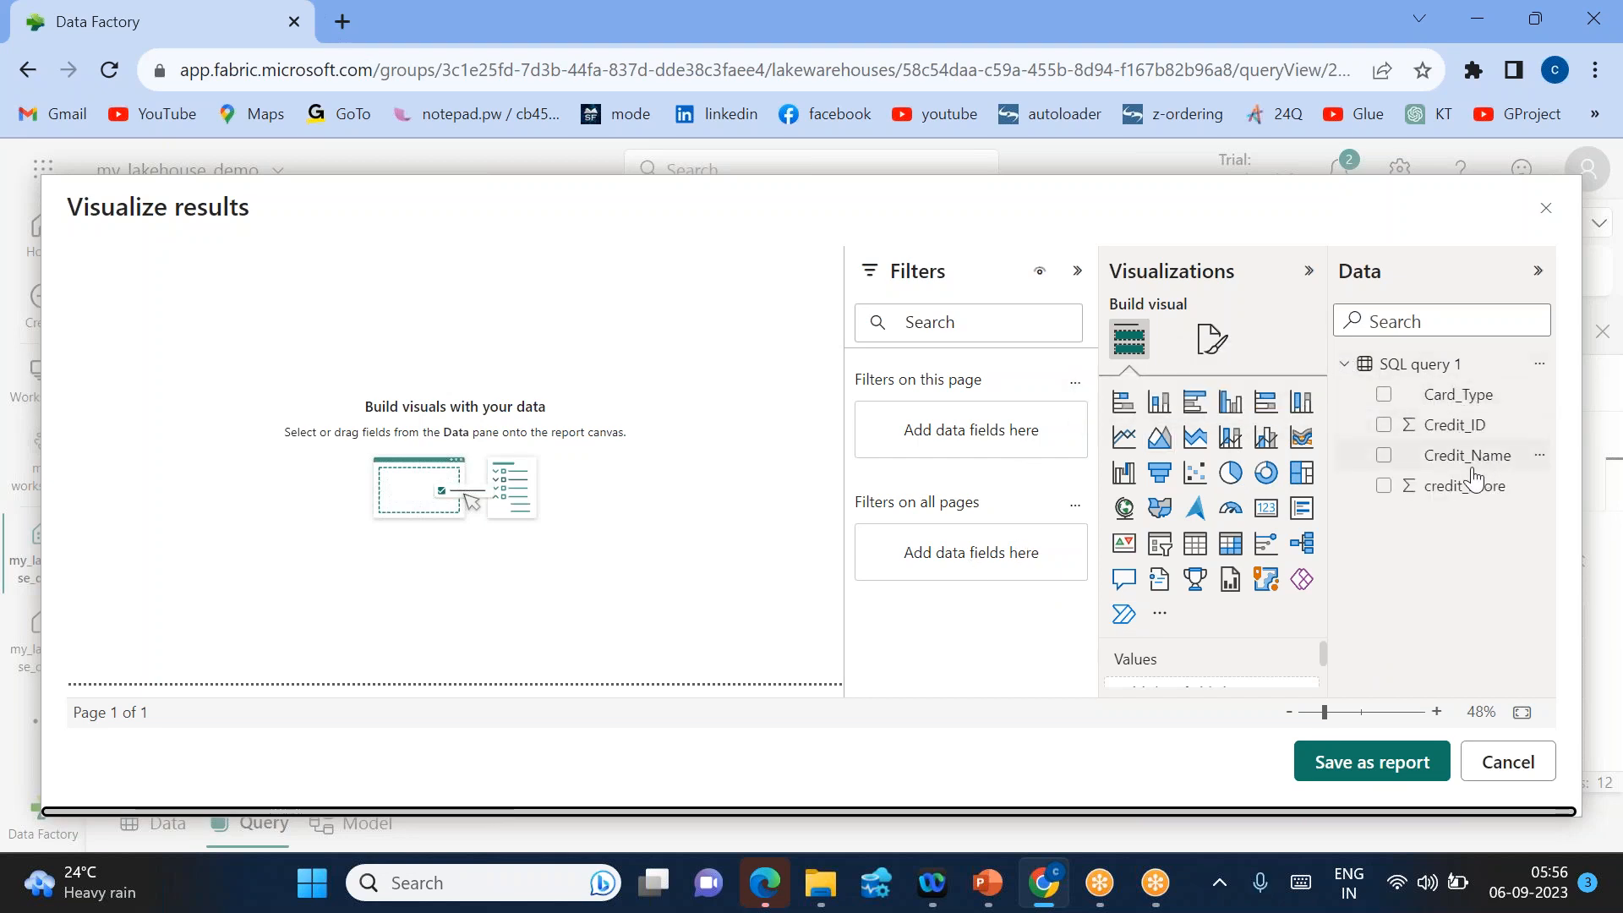
{"action": "left_click_drag", "start_coordinate": [1456, 394], "coordinate": [467, 498]}
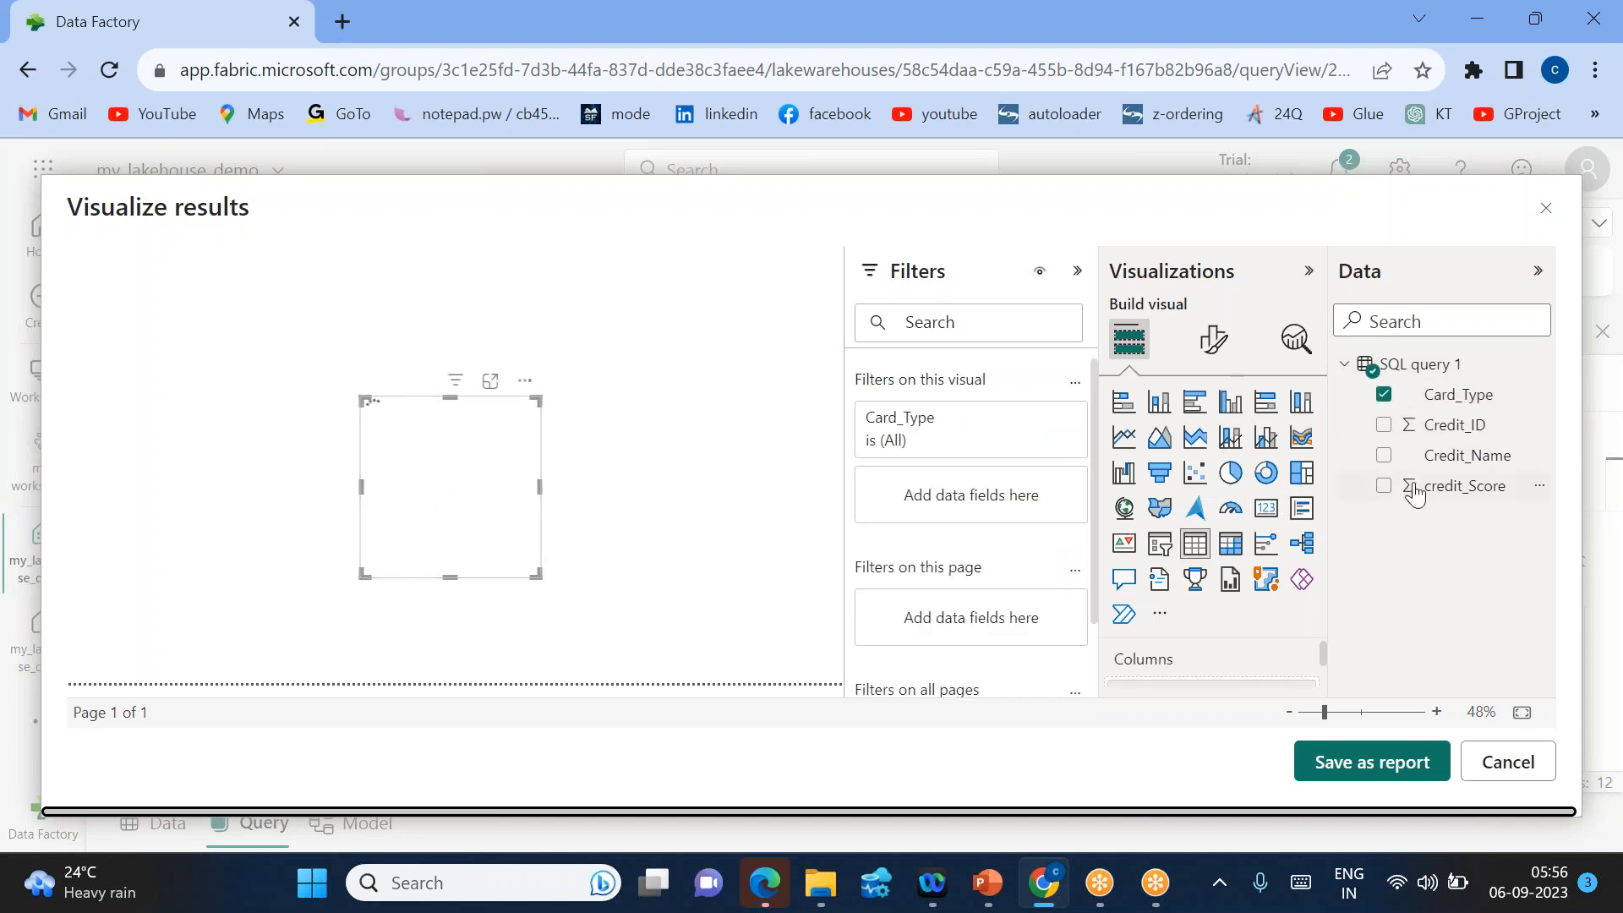
{"action": "left_click_drag", "start_coordinate": [1475, 494], "coordinate": [506, 434]}
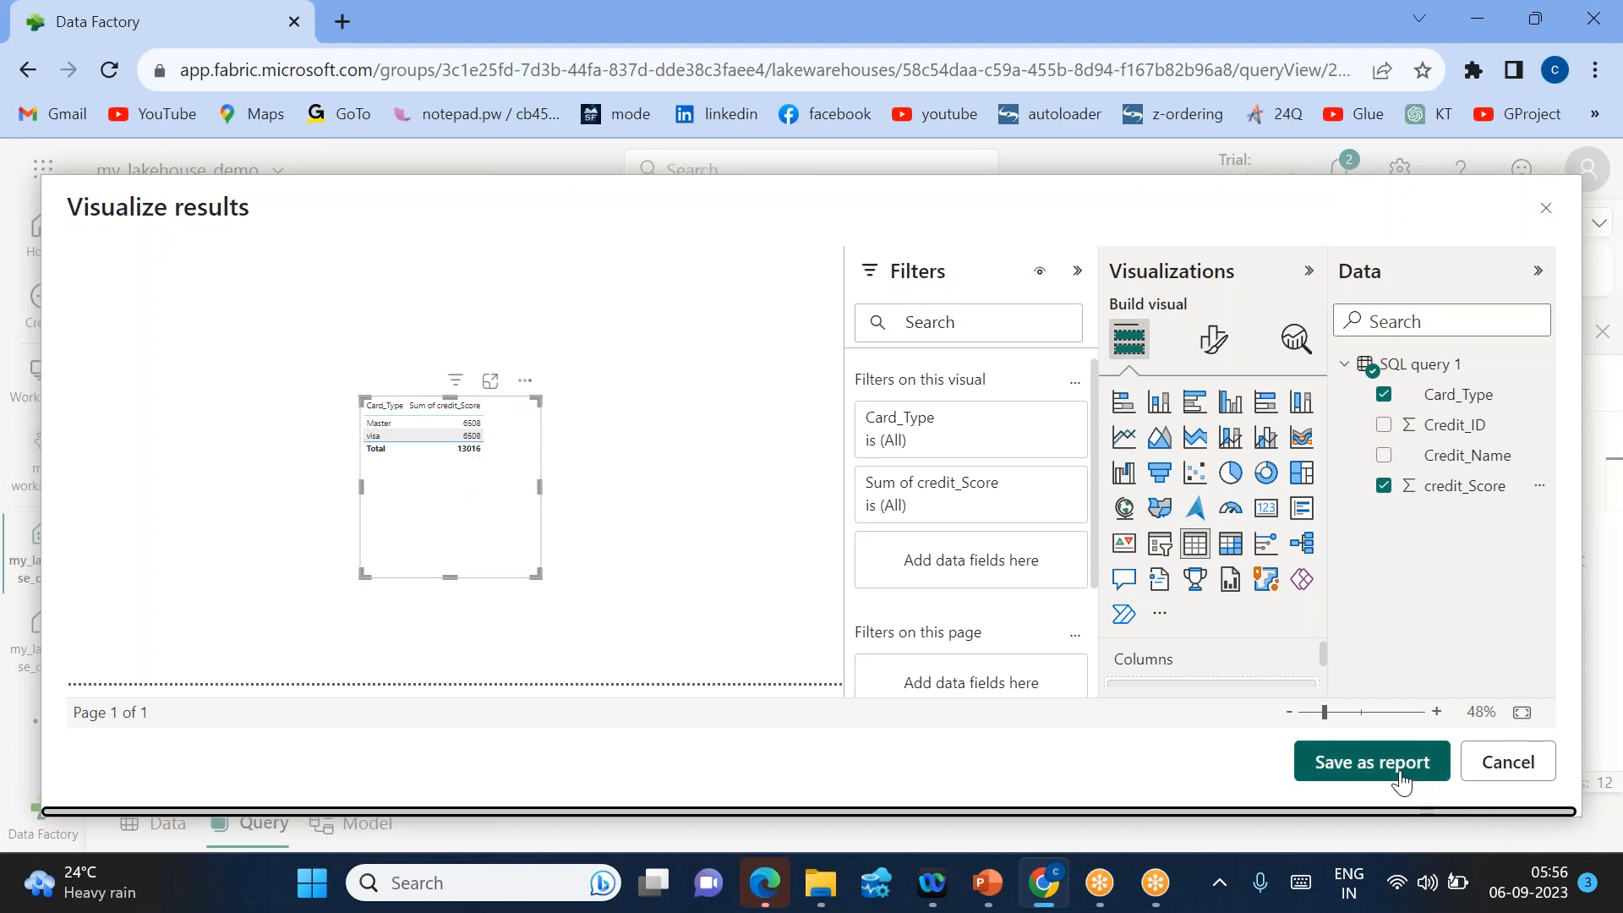
{"action": "left_click", "coordinate": [1500, 764]}
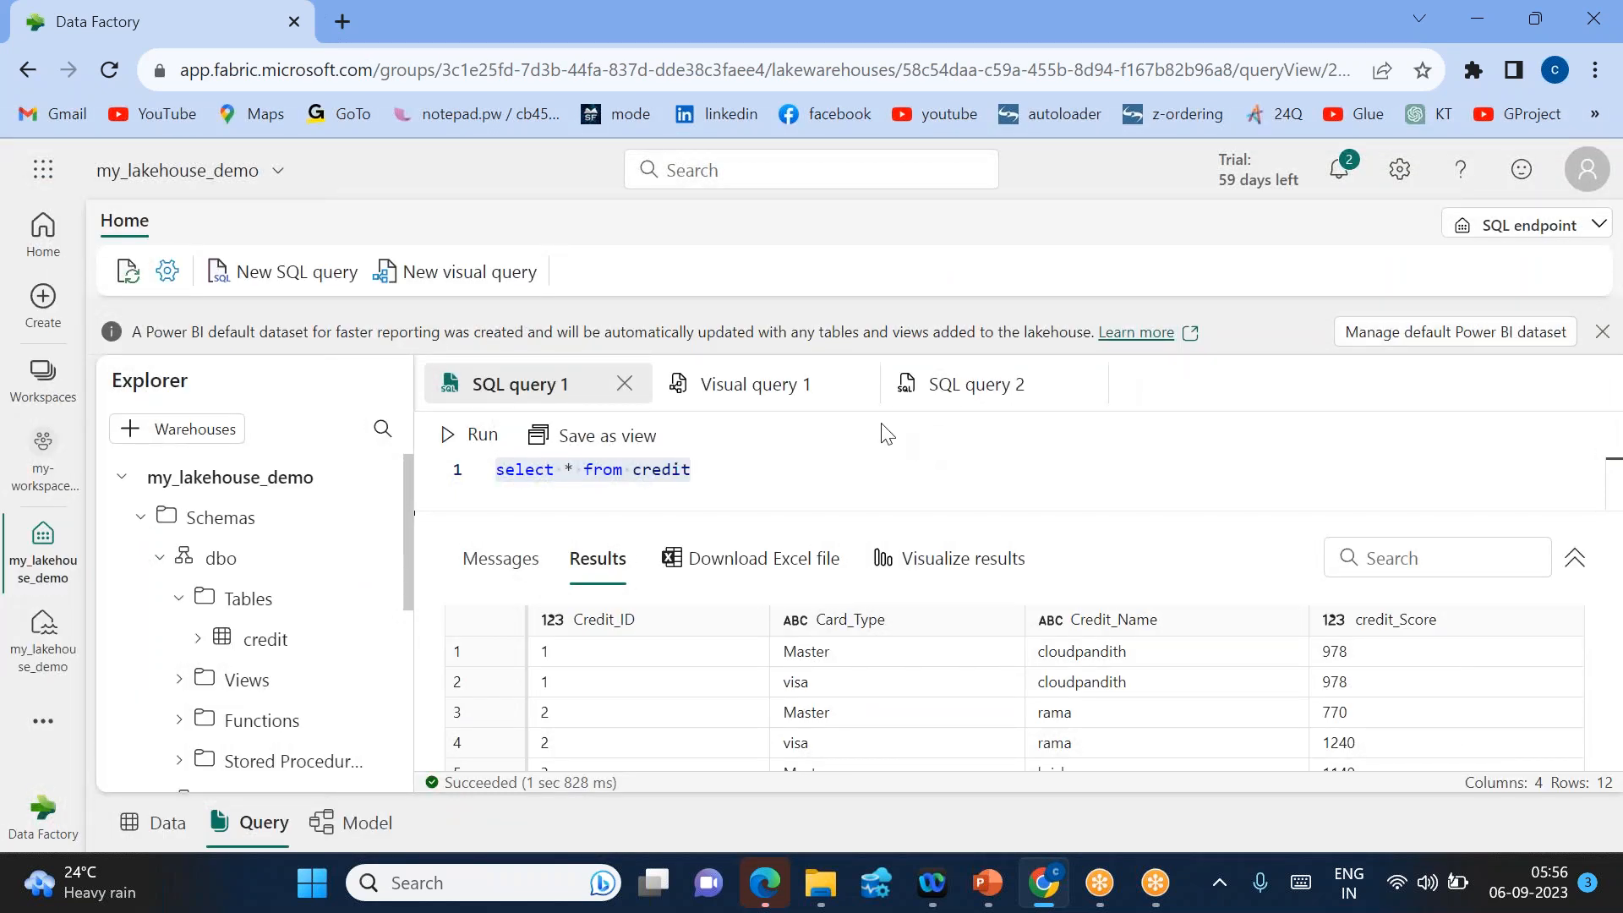
- Examine the "select * from credit" statement and the queries stored under My queries in the explorer
{"action": "left_click", "coordinate": [776, 463]}
{"action": "left_click_drag", "start_coordinate": [744, 467], "coordinate": [497, 470]}
{"action": "left_click", "coordinate": [719, 470]}
{"action": "left_click_drag", "start_coordinate": [718, 470], "coordinate": [496, 471]}
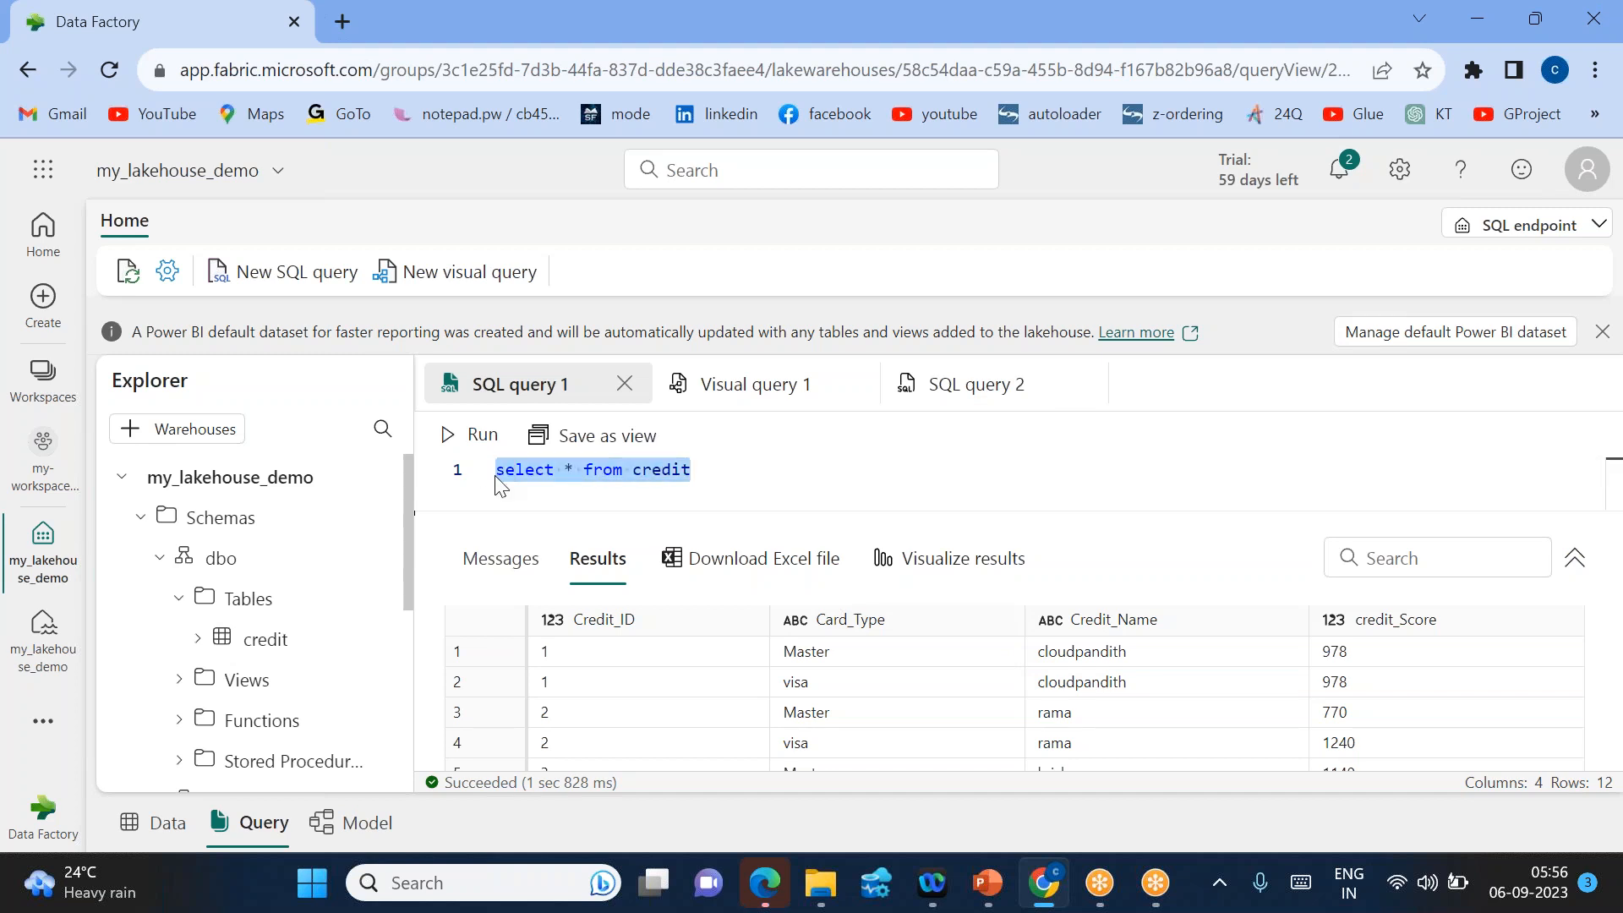
{"action": "left_click", "coordinate": [712, 482]}
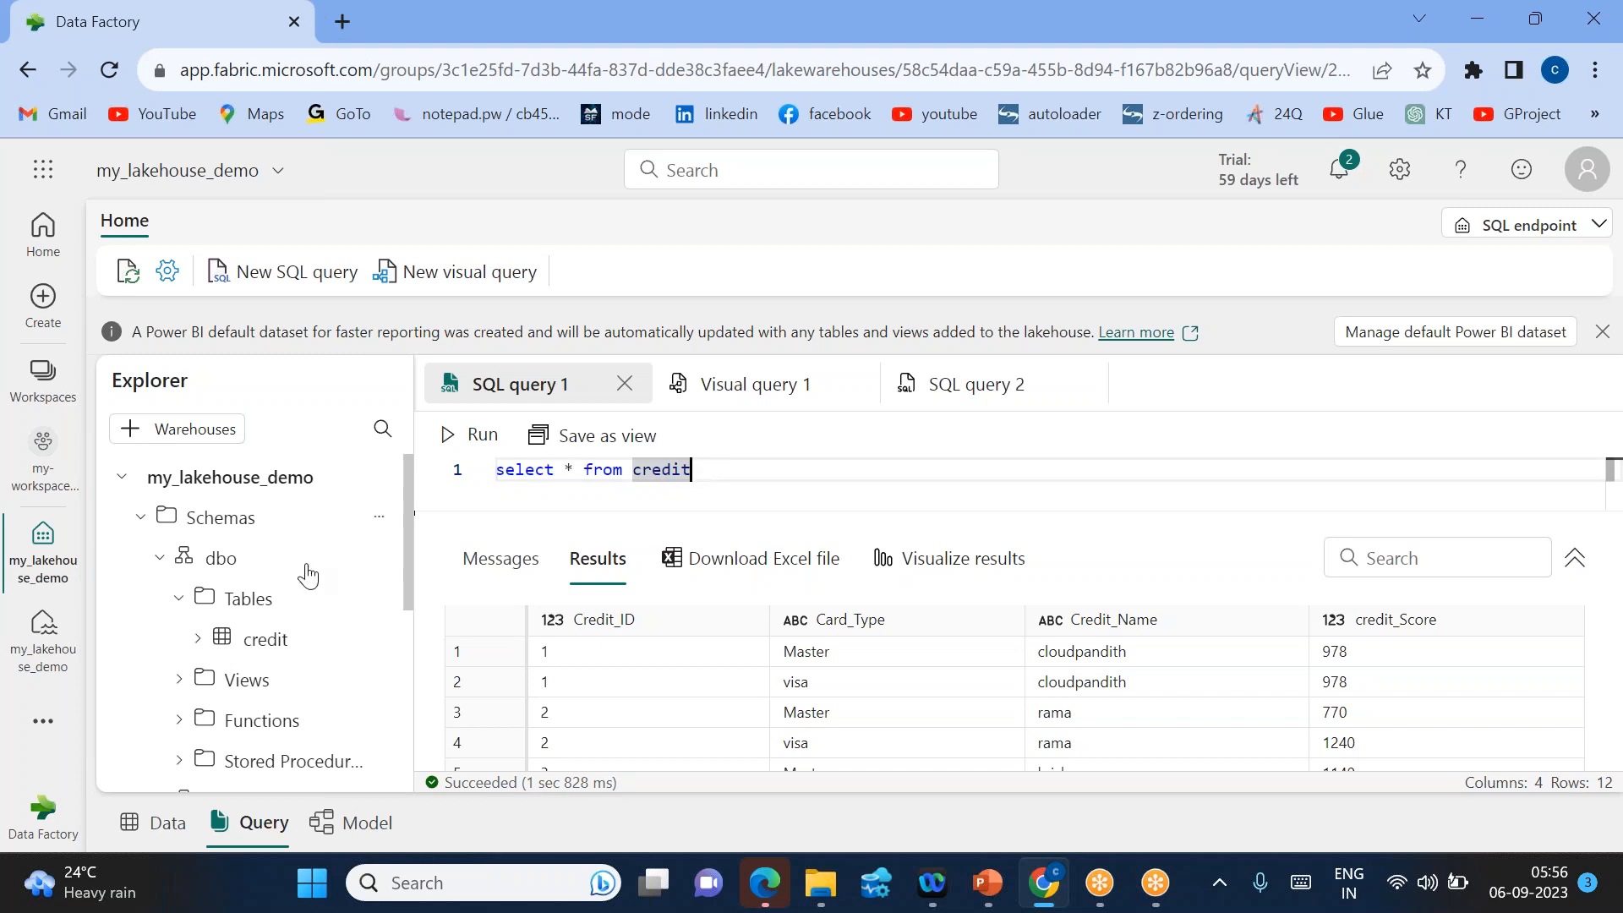
{"action": "scroll", "coordinate": [326, 623], "scroll_direction": "down", "scroll_amount": 2}
{"action": "scroll", "coordinate": [326, 623], "scroll_direction": "down", "scroll_amount": 3}
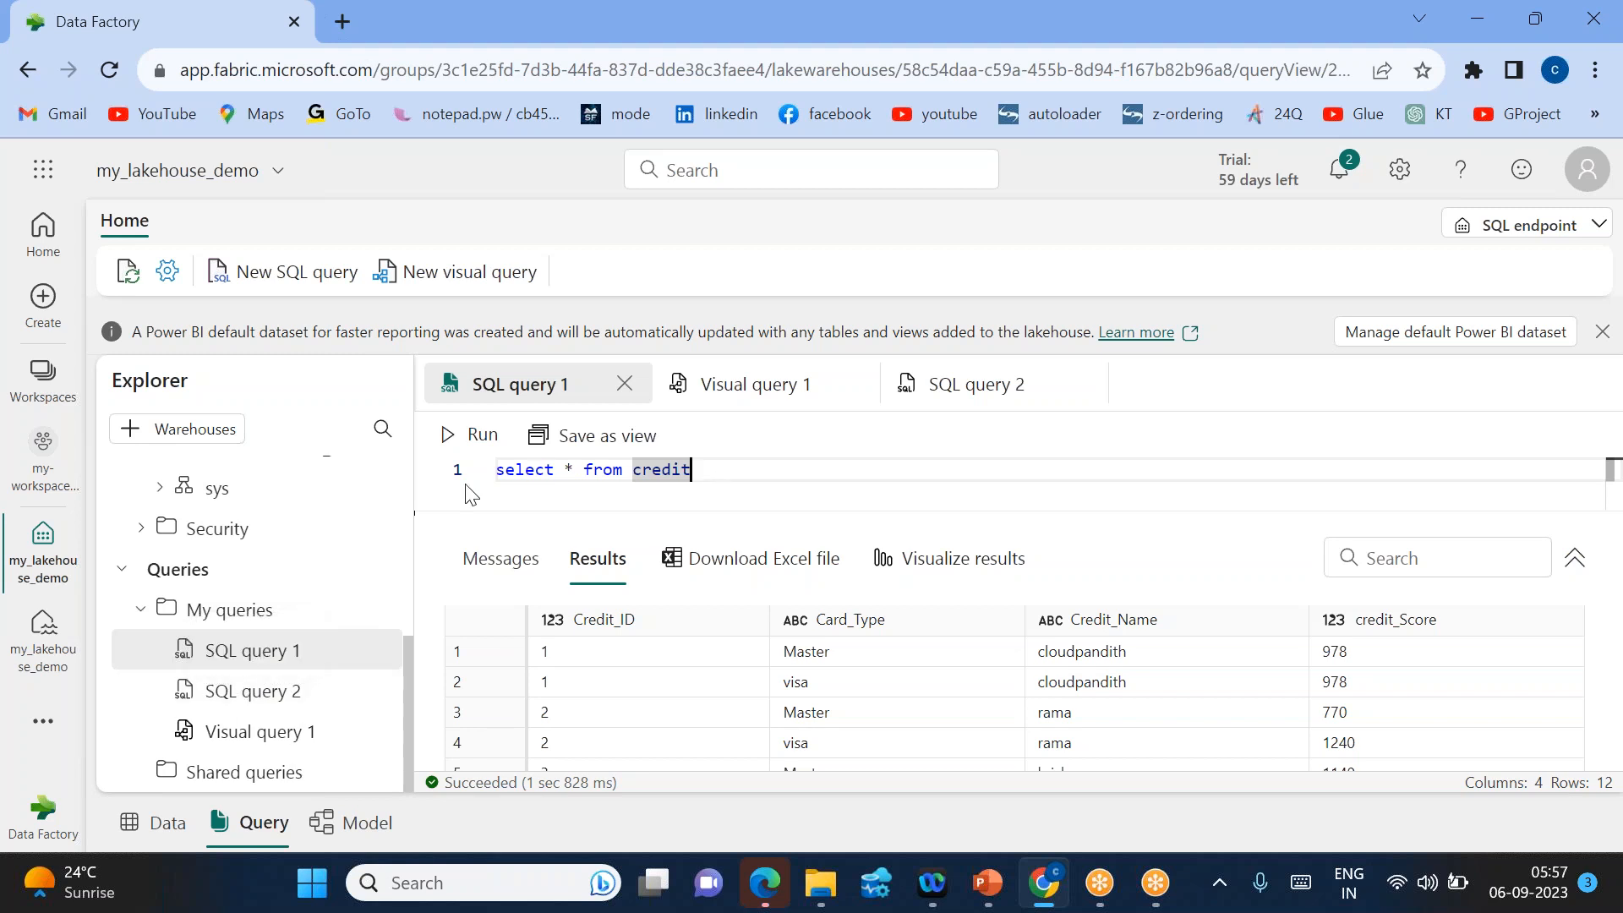
- Open my-workspace-demo in list view and filter its items to the Lakehouse type
{"action": "left_click", "coordinate": [34, 475]}
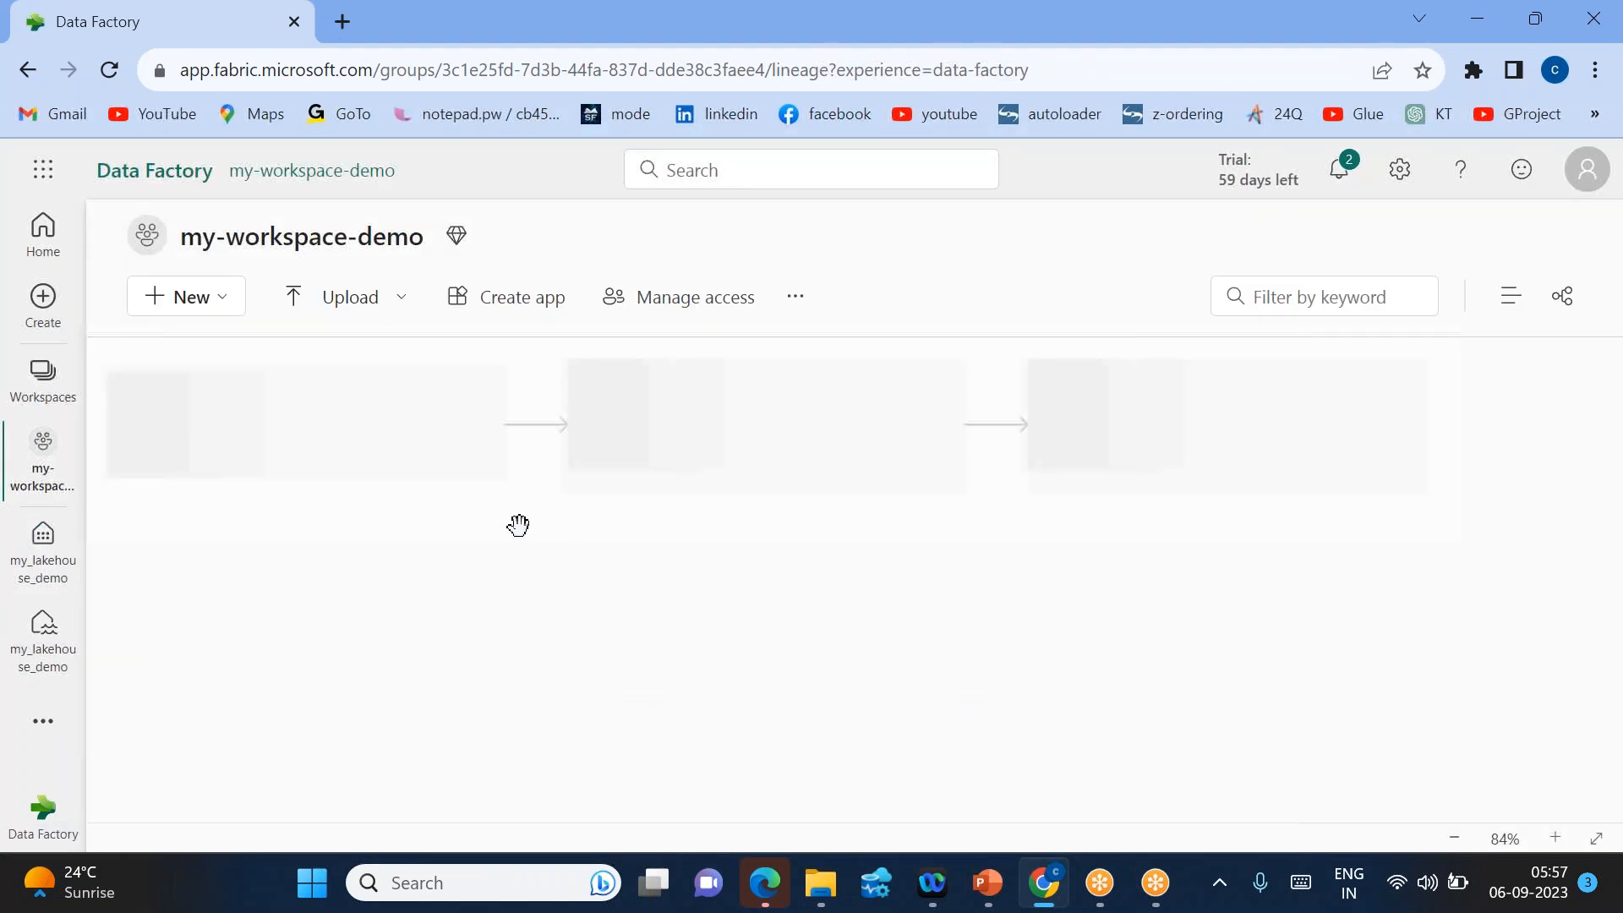
{"action": "left_click", "coordinate": [1509, 297]}
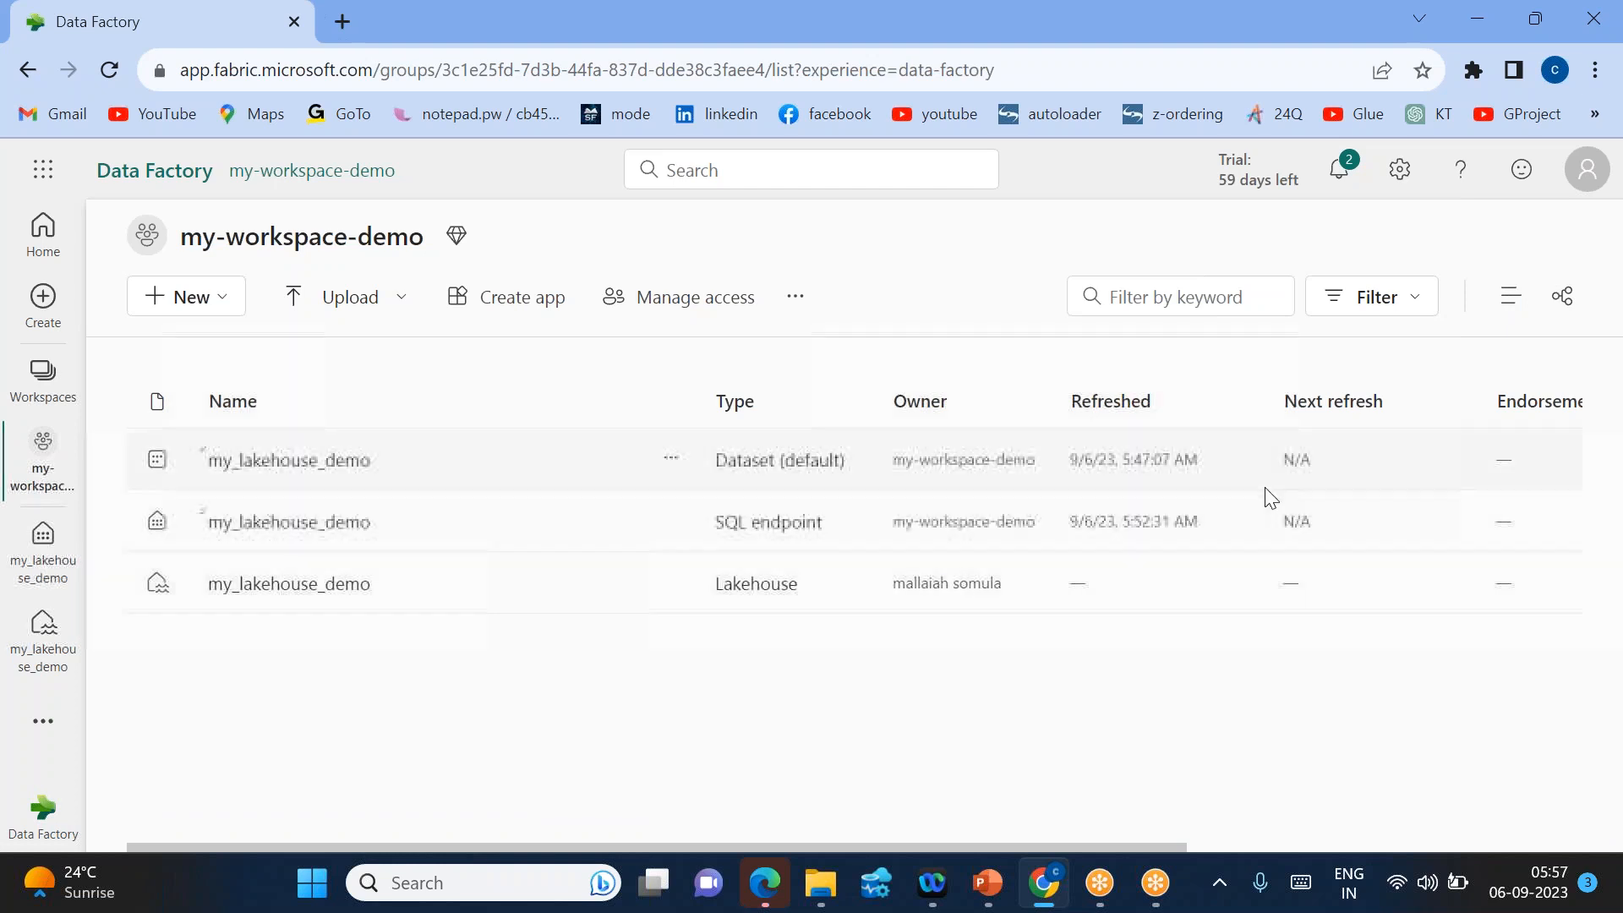
{"action": "left_click", "coordinate": [1389, 309]}
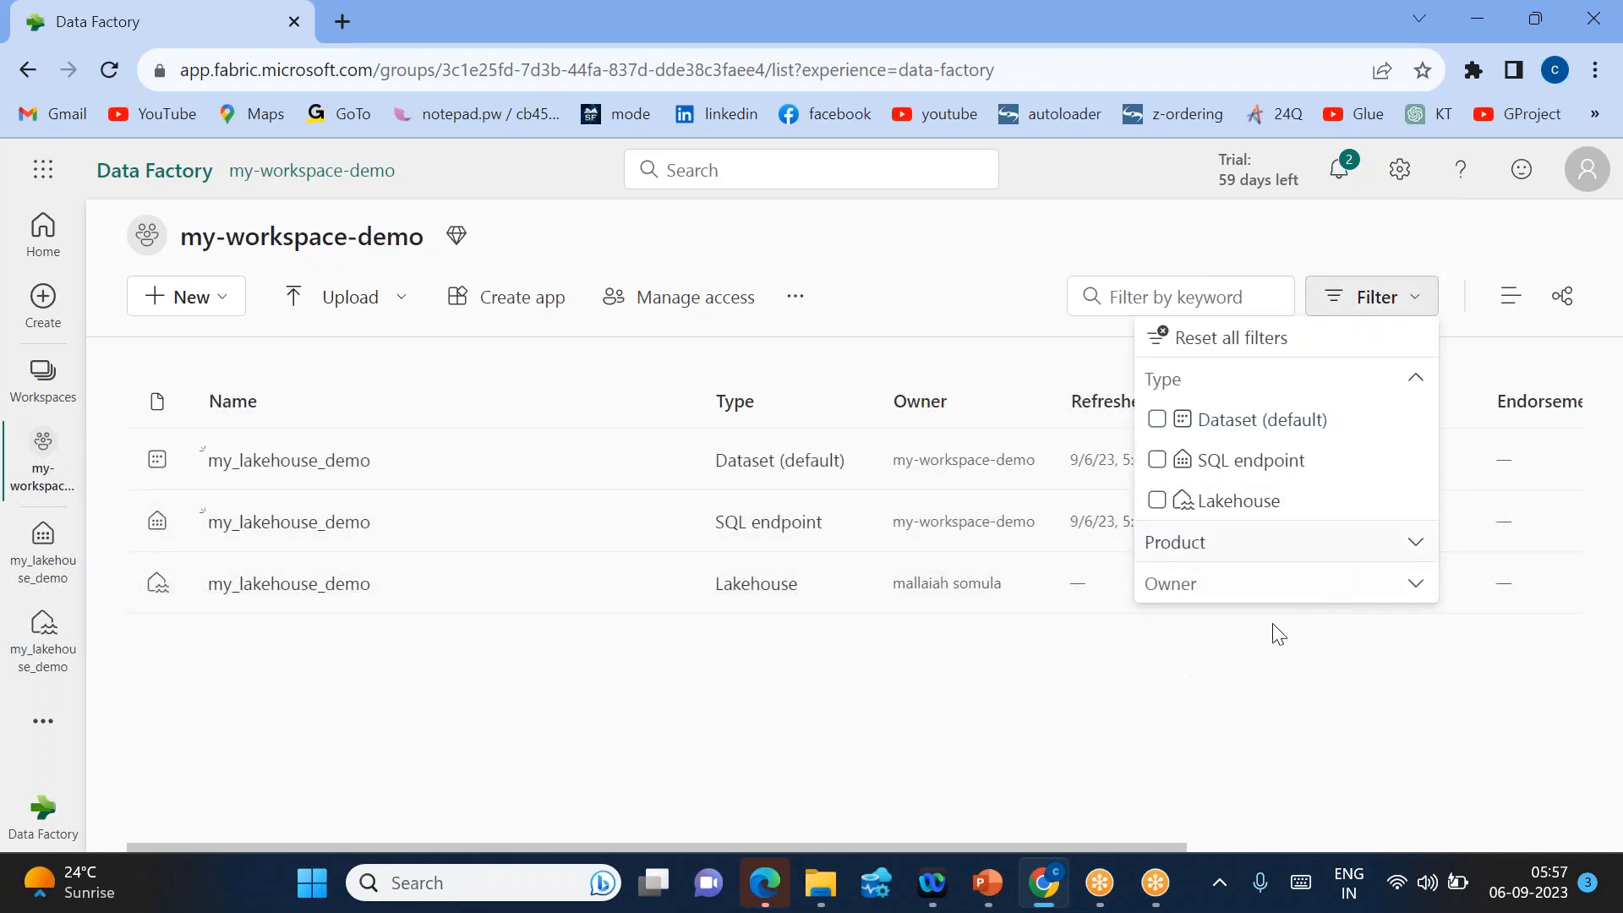
{"action": "left_click", "coordinate": [1210, 510]}
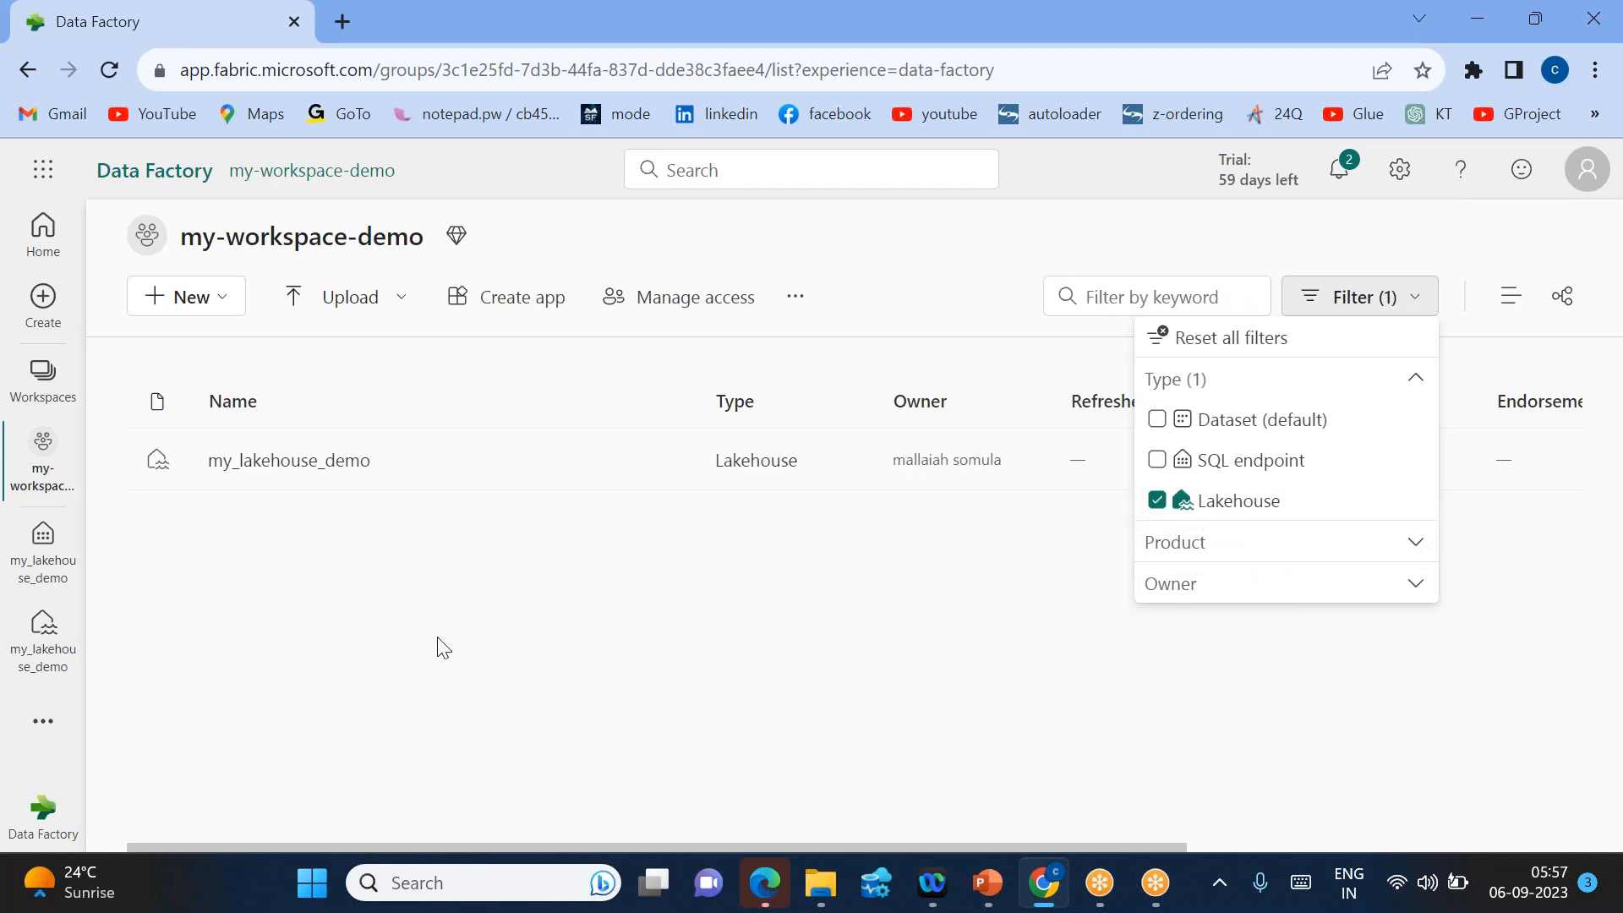
{"action": "left_click", "coordinate": [662, 631]}
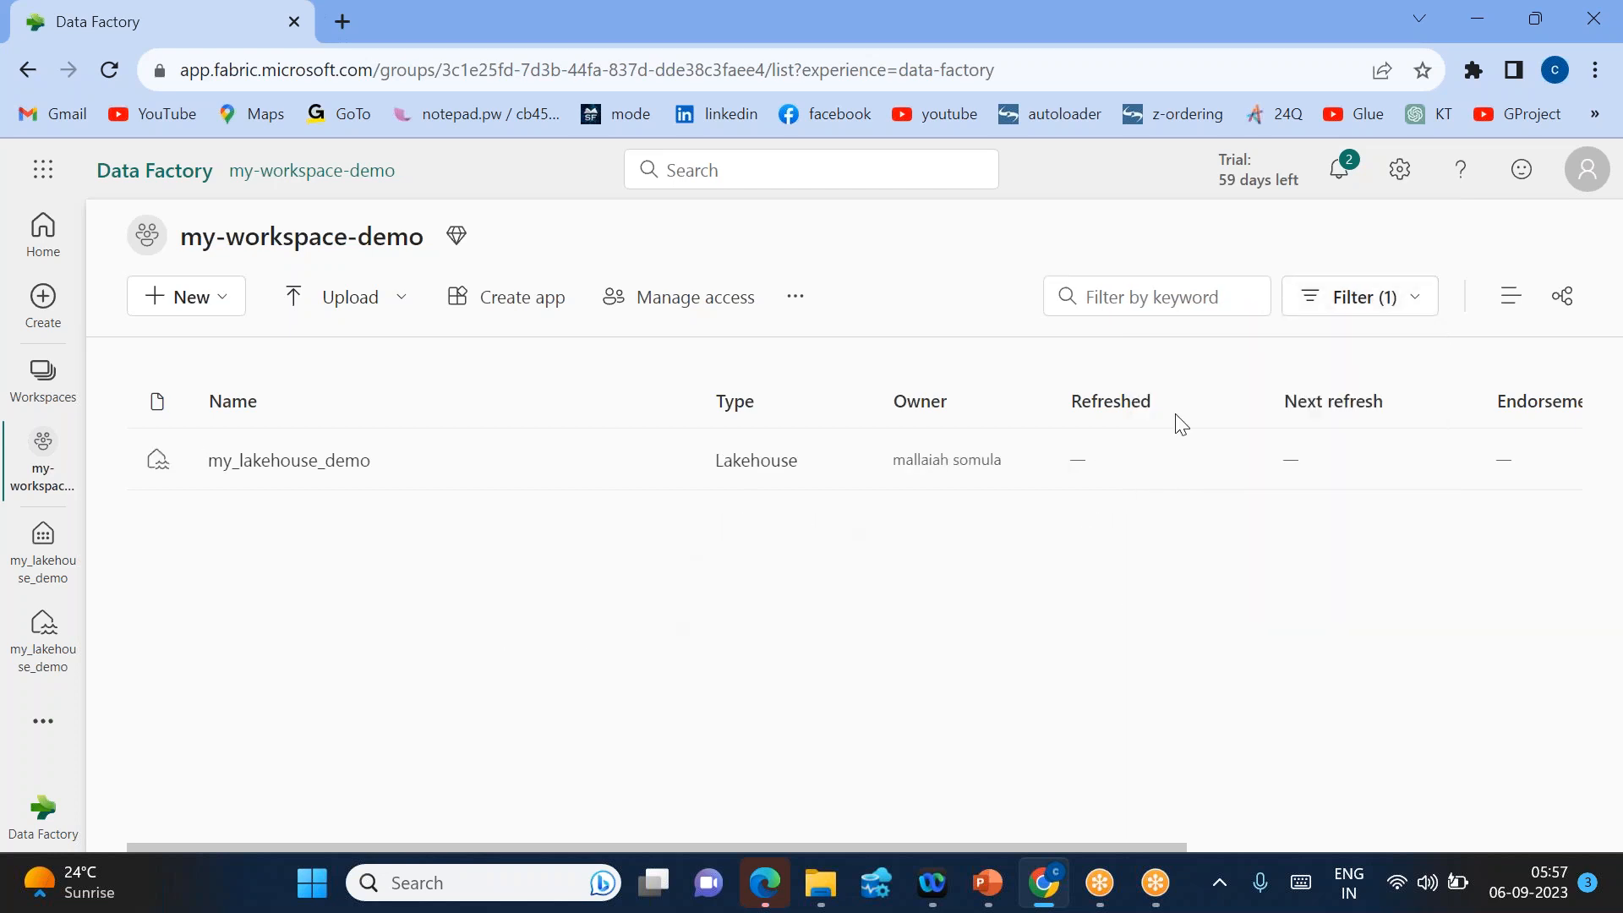
- Add the Dataset (default) and SQL endpoint types to the workspace item filter
{"action": "left_click", "coordinate": [1369, 297]}
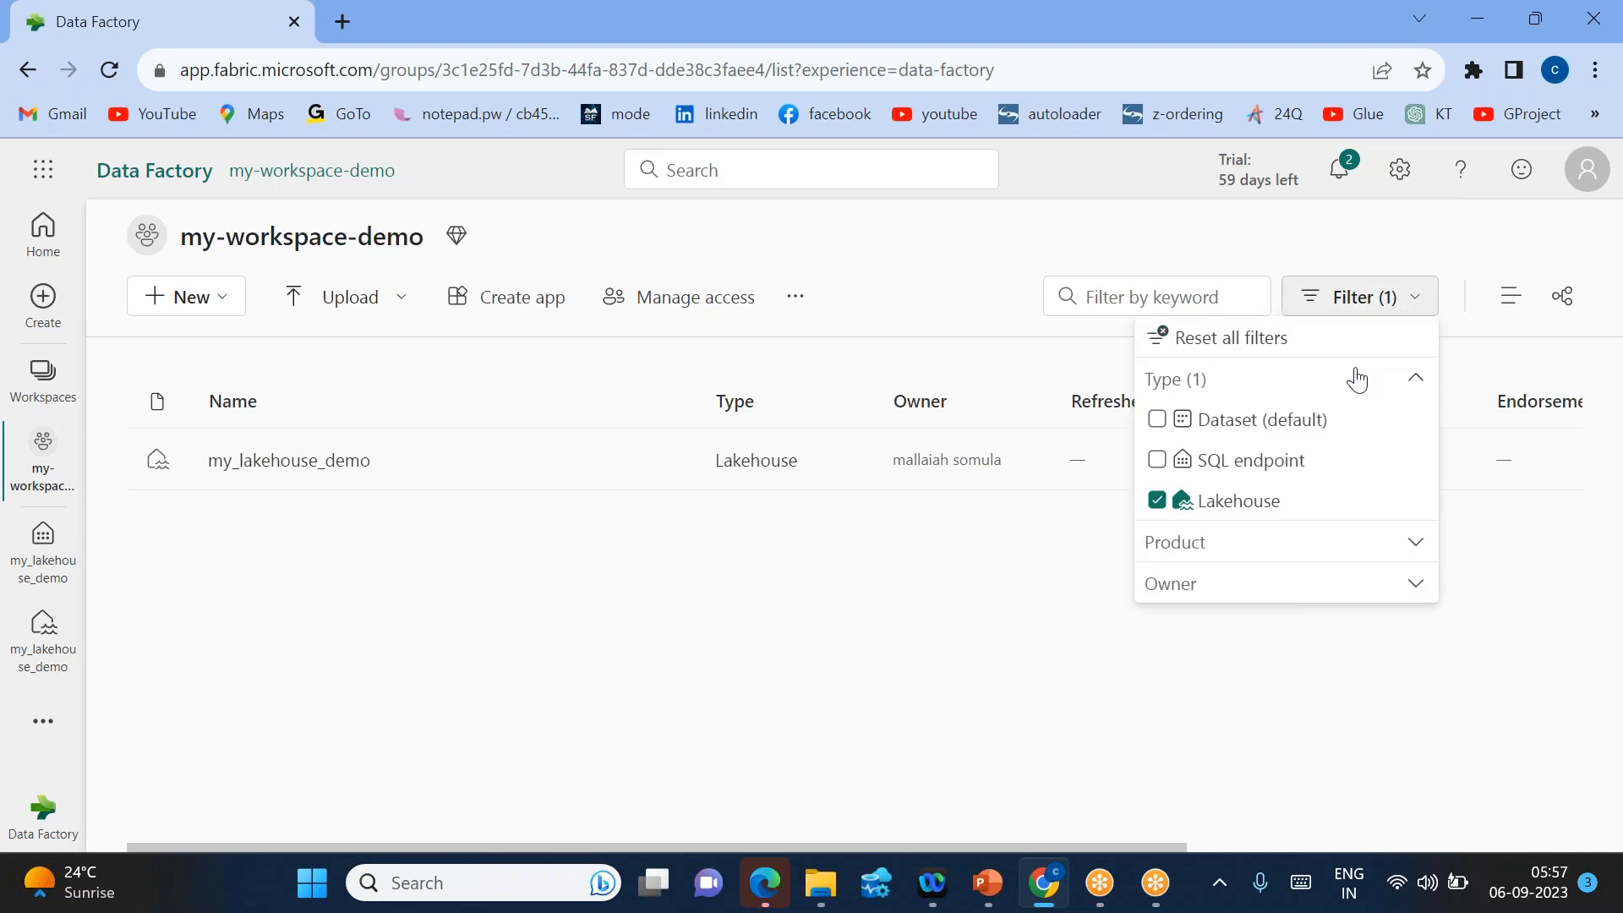
{"action": "left_click", "coordinate": [1221, 418]}
{"action": "left_click", "coordinate": [1167, 459]}
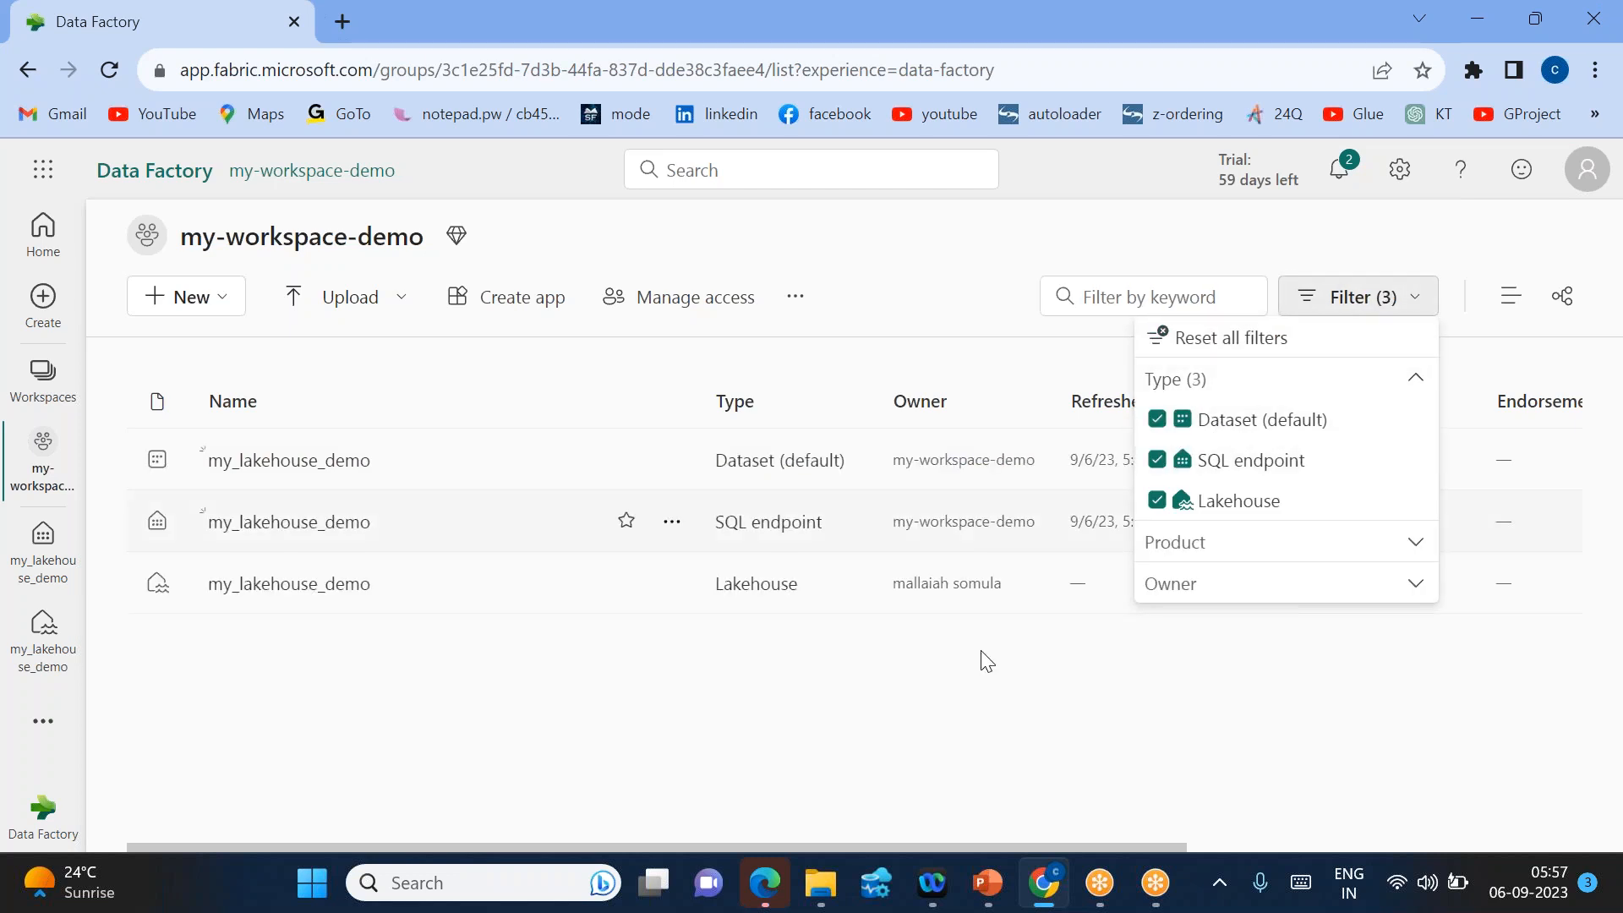
{"action": "left_click", "coordinate": [972, 683]}
- Examine the item list's columns and the workspace's upload, access management and additional options
{"action": "scroll", "coordinate": [1368, 507], "scroll_direction": "right", "scroll_amount": 1}
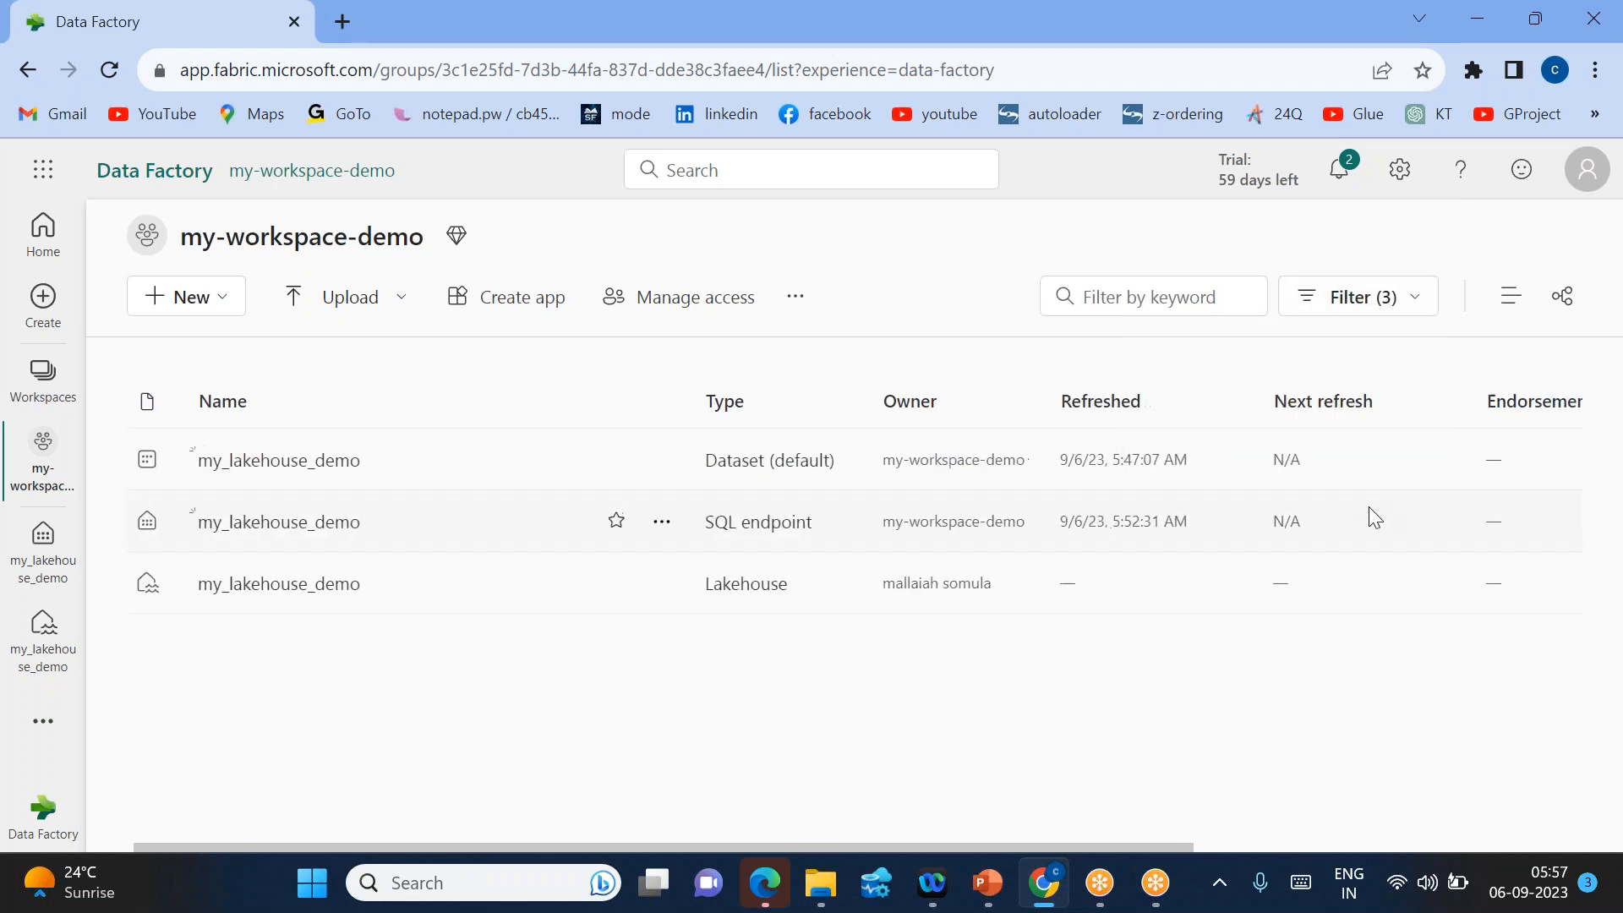
{"action": "scroll", "coordinate": [1368, 505], "scroll_direction": "right", "scroll_amount": 5}
{"action": "left_click", "coordinate": [948, 414]}
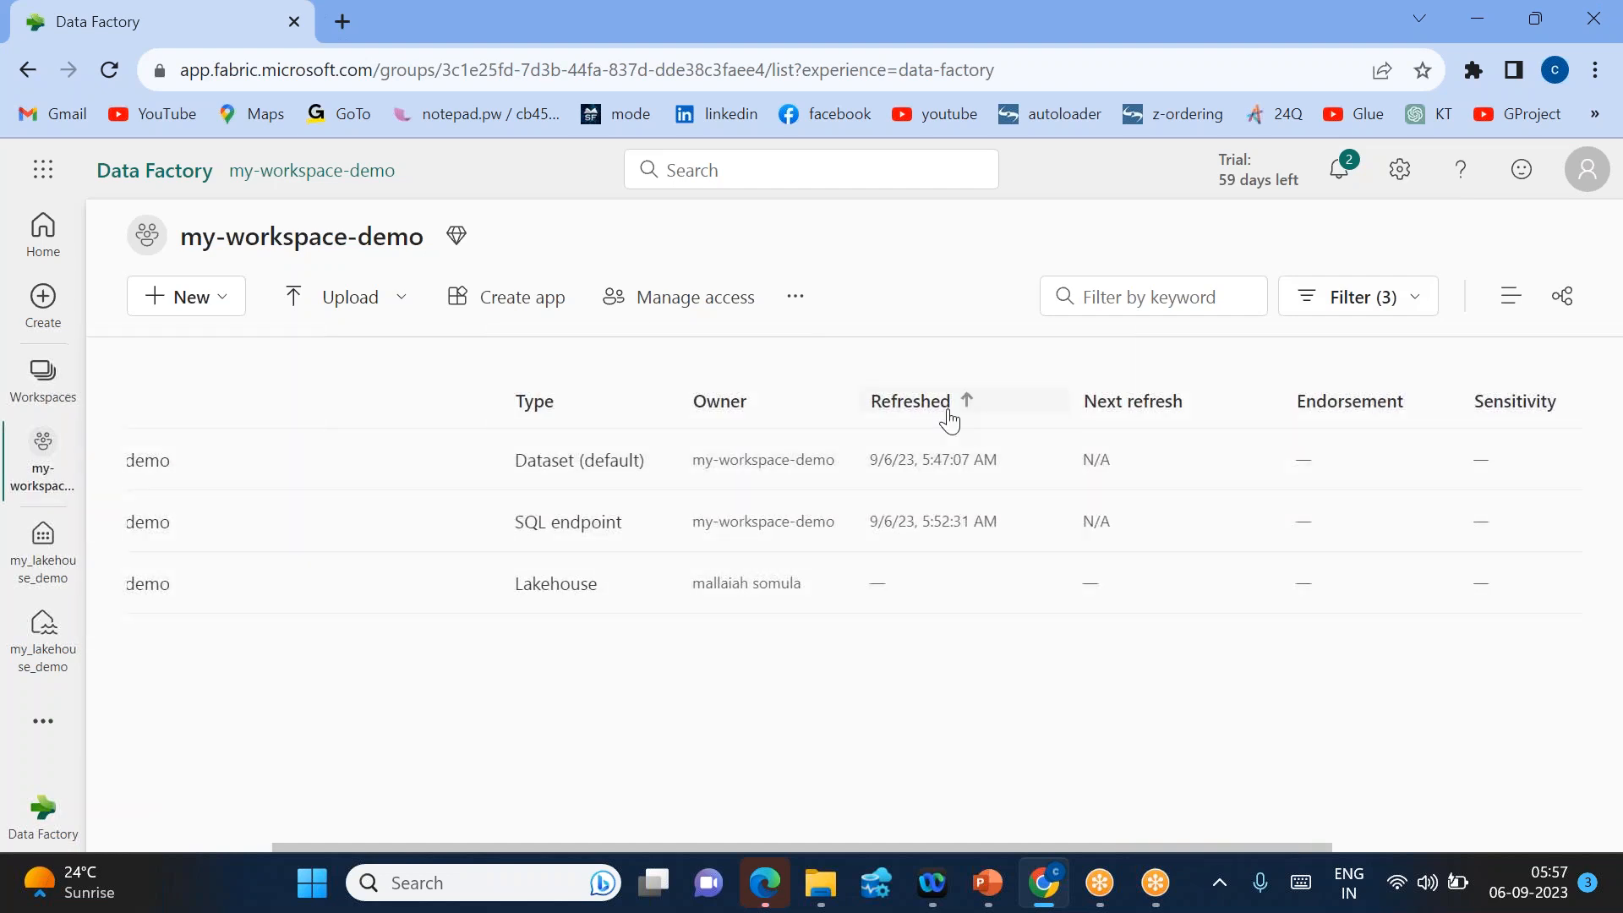
{"action": "scroll", "coordinate": [948, 419], "scroll_direction": "left", "scroll_amount": 5}
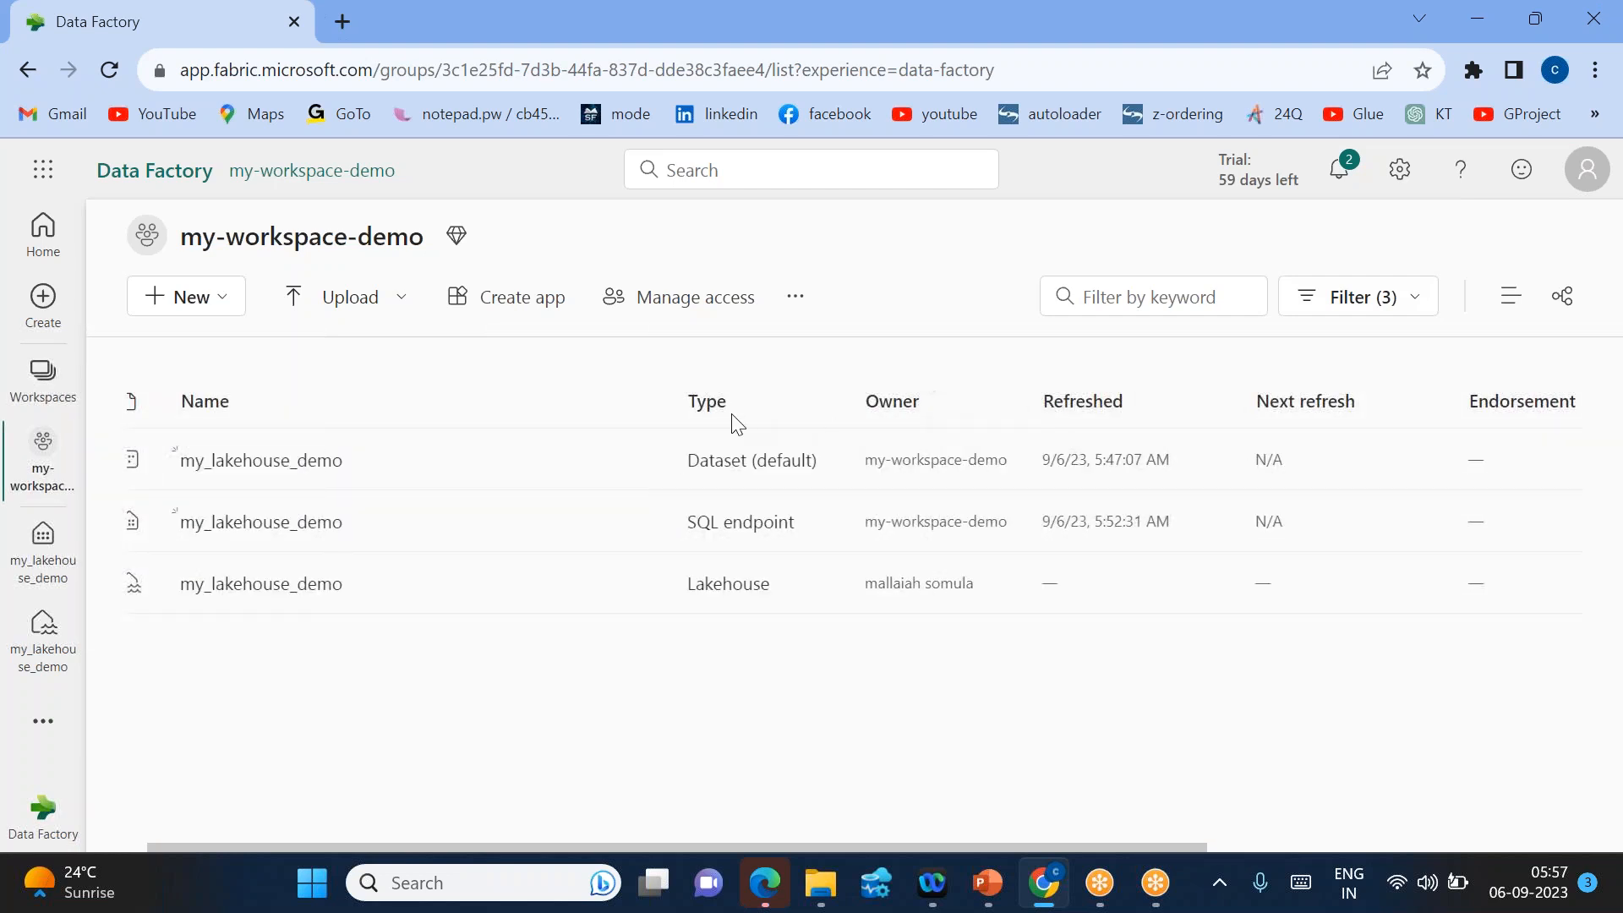
{"action": "left_click", "coordinate": [375, 310]}
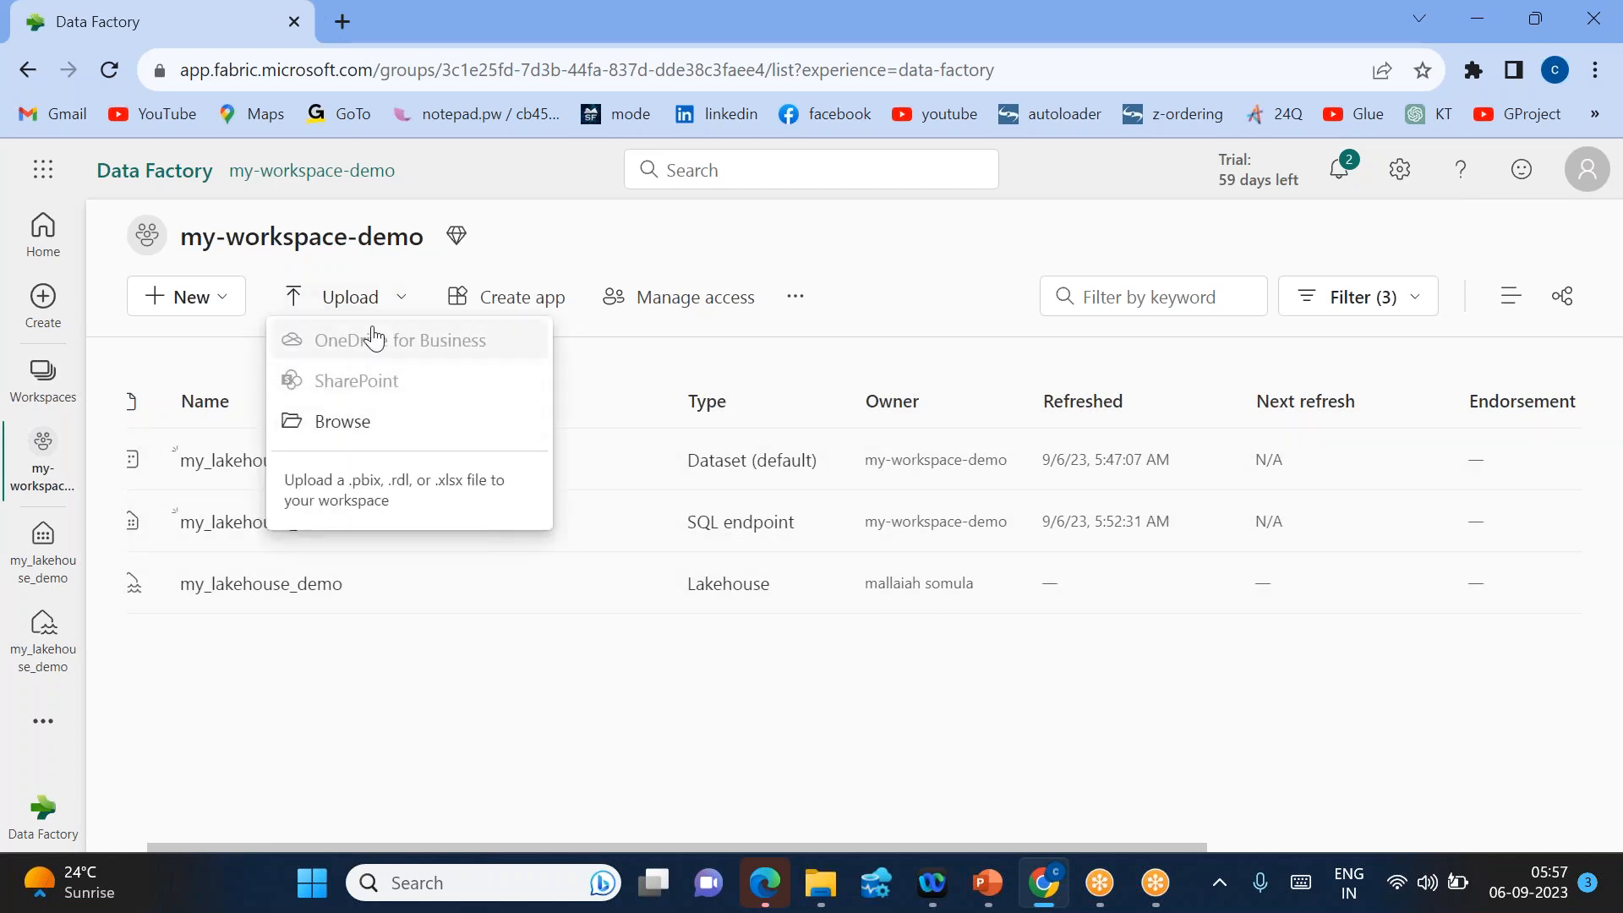
{"action": "left_click", "coordinate": [585, 241]}
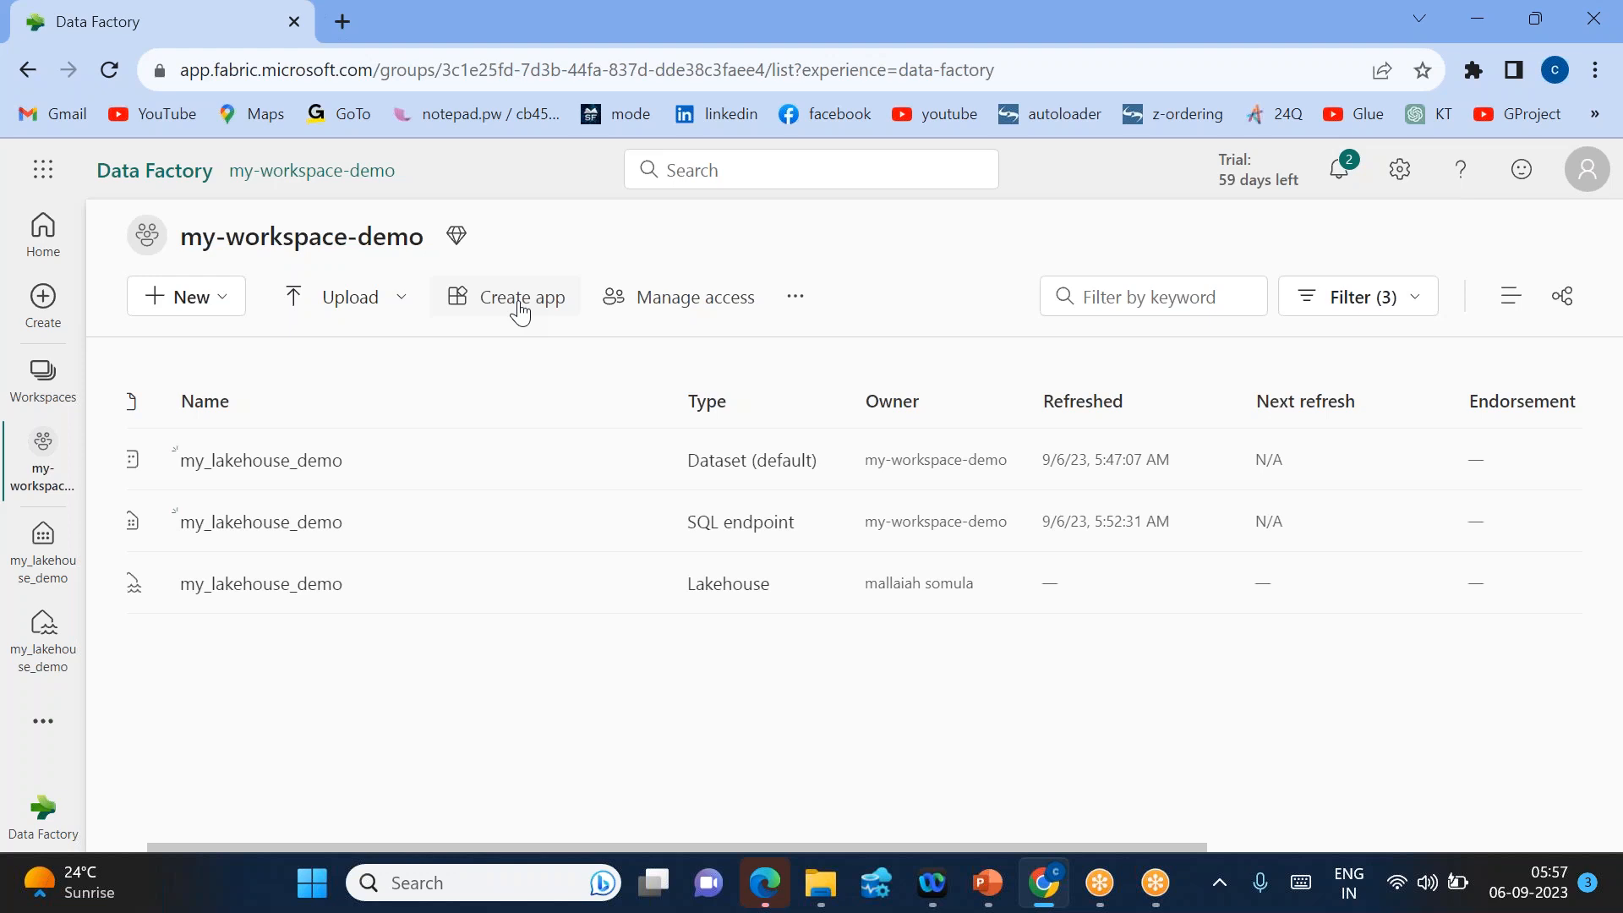
{"action": "left_click", "coordinate": [677, 314]}
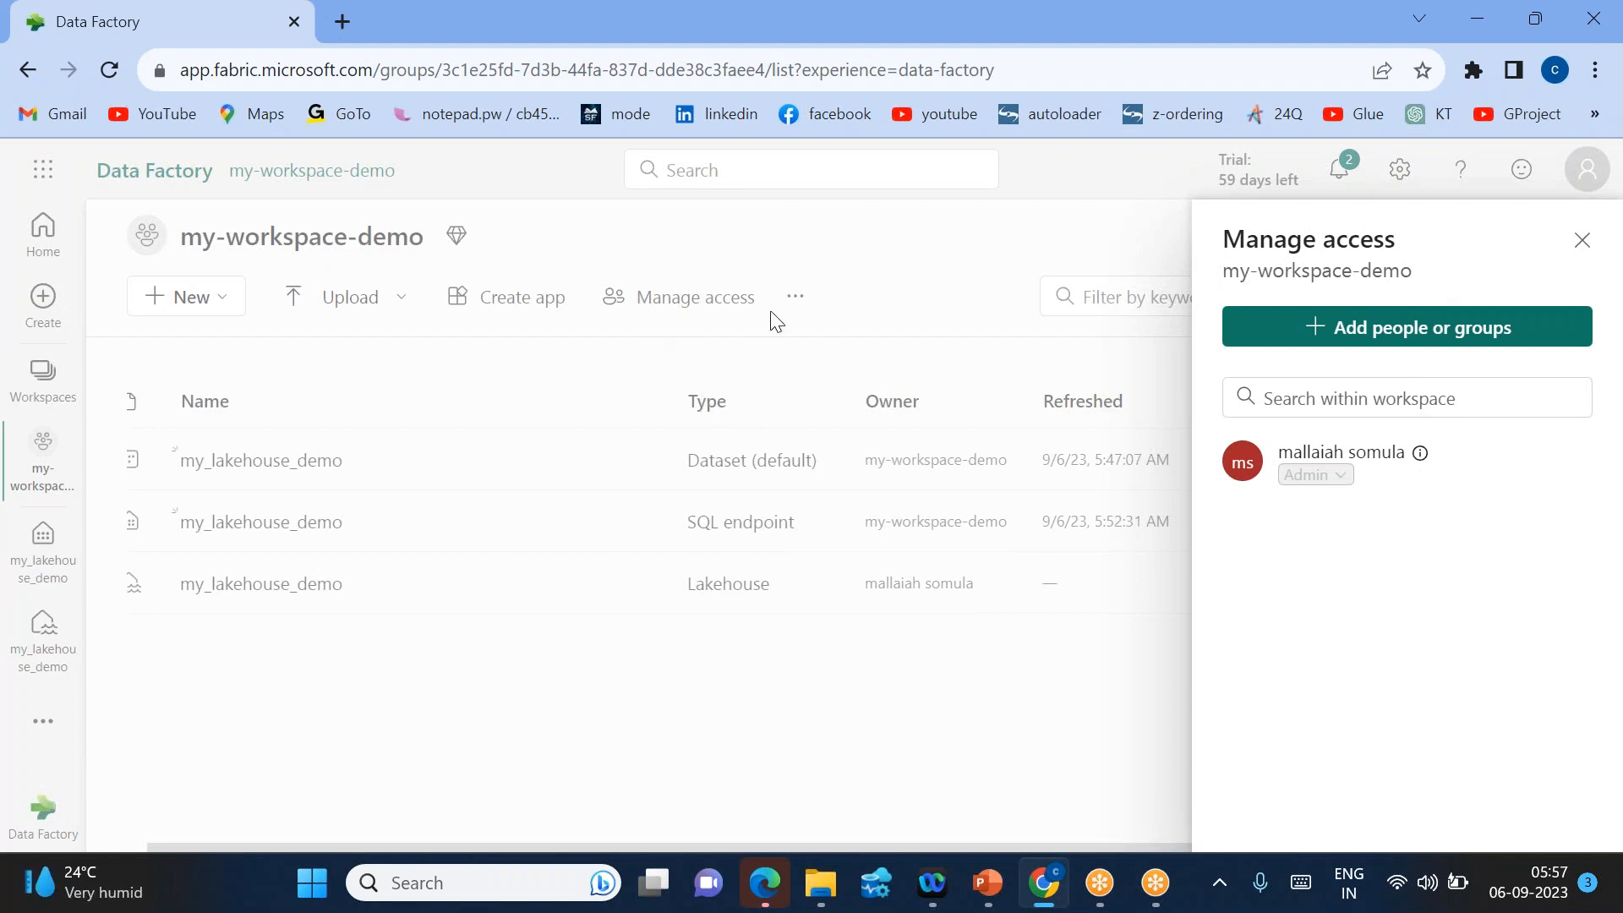
{"action": "left_click", "coordinate": [1581, 241]}
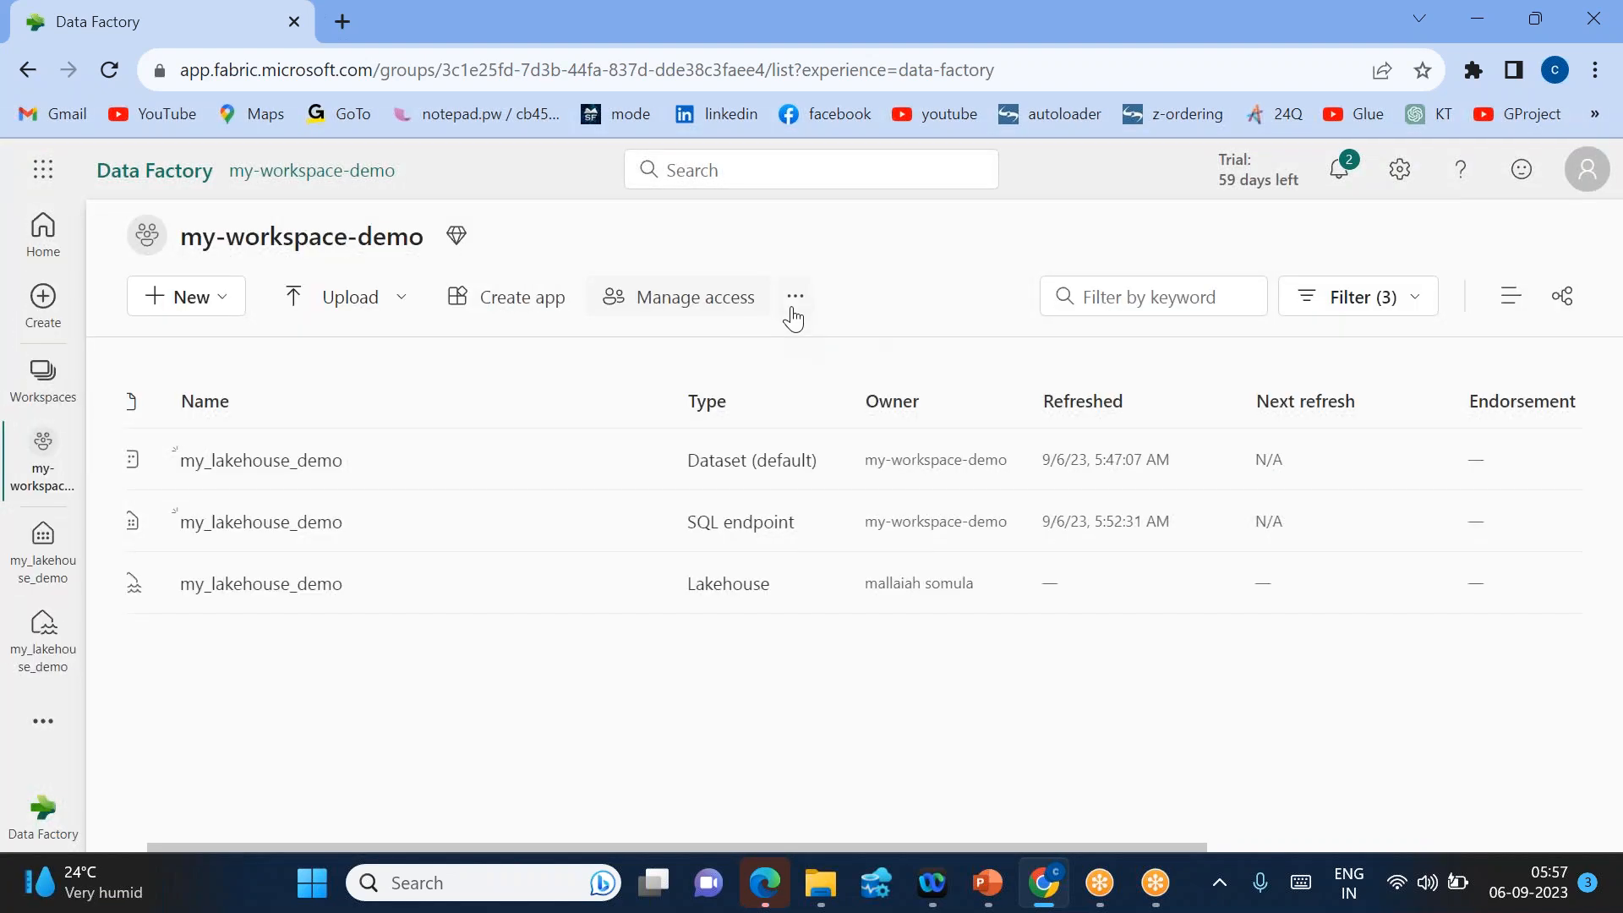
{"action": "left_click", "coordinate": [791, 307]}
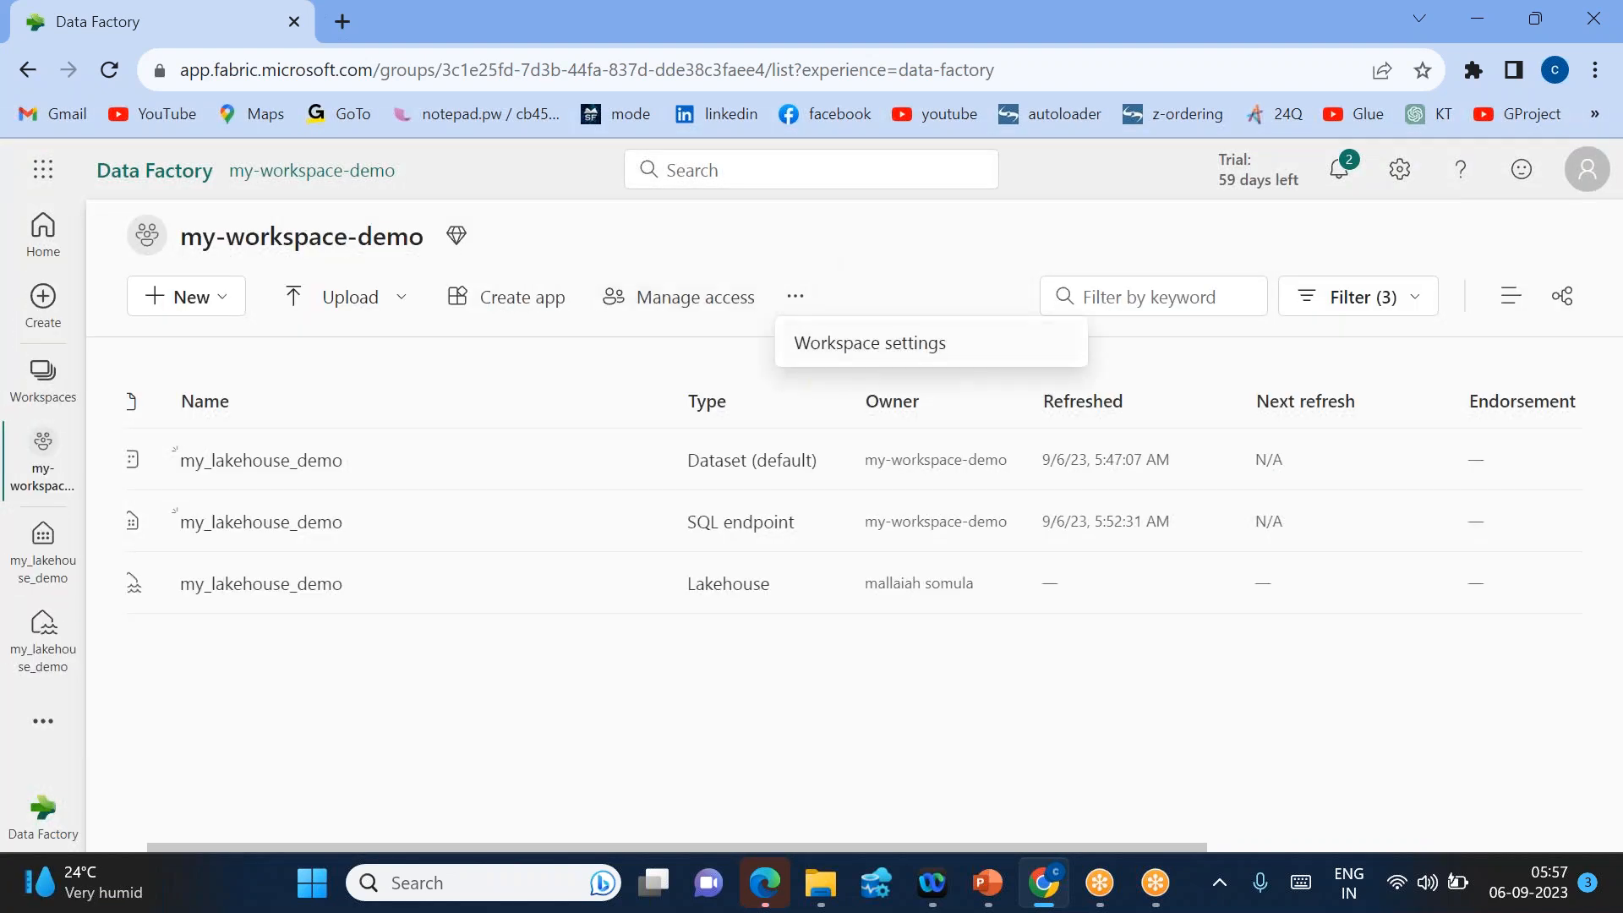
{"action": "left_click", "coordinate": [873, 272]}
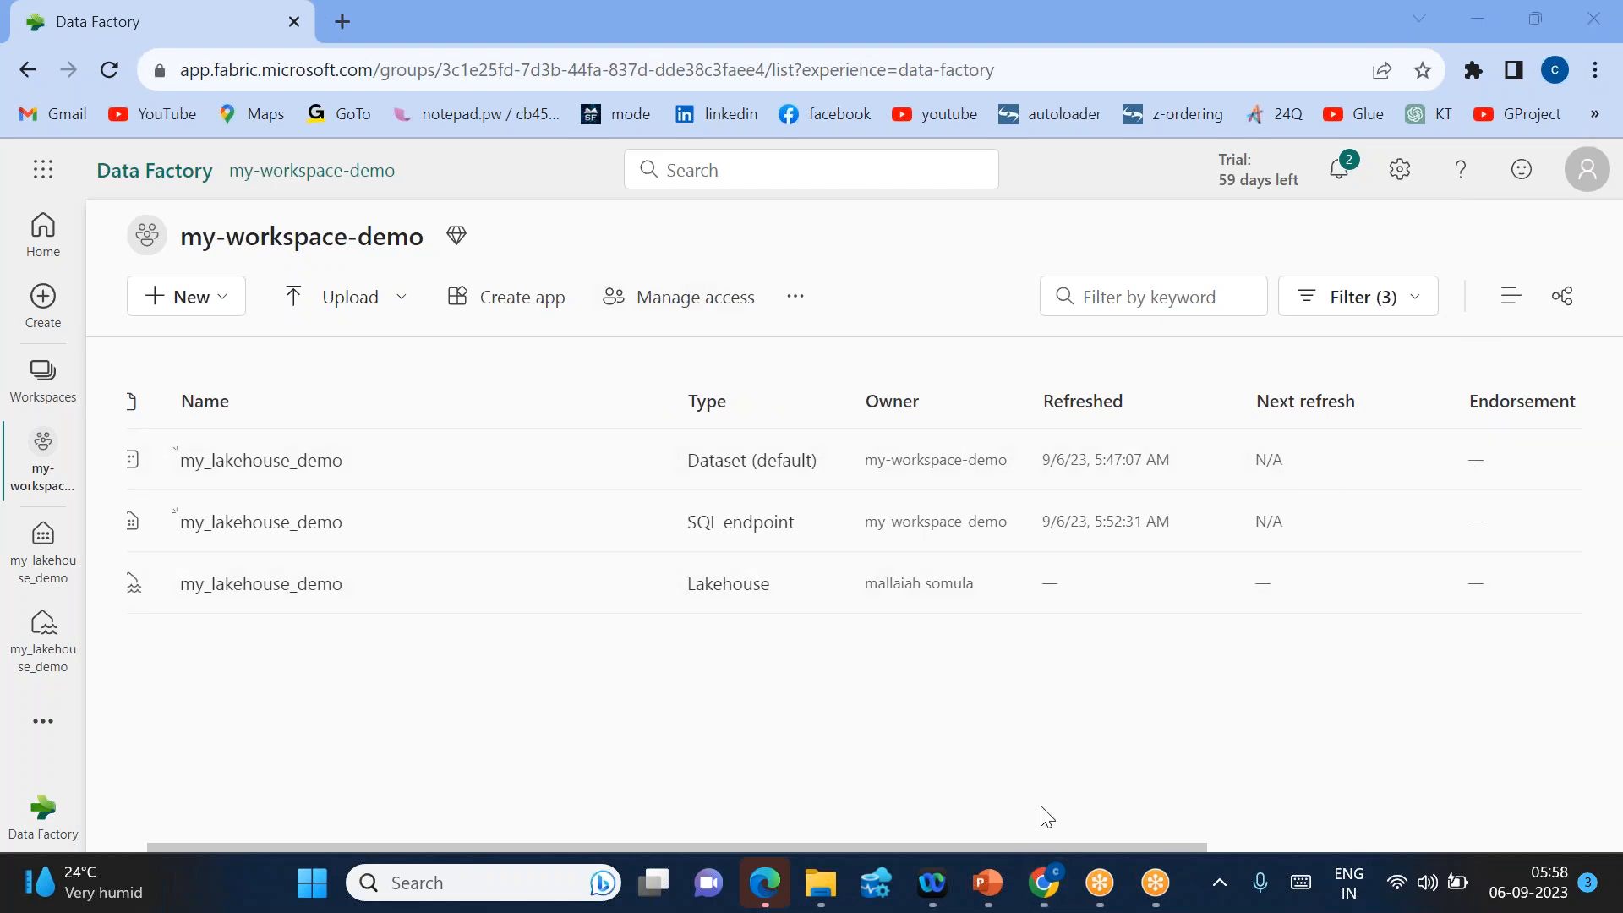
- Switch to the Lakehouse Overview slide in the PowerPoint slide show
{"action": "mouse_move", "coordinate": [991, 888]}
{"action": "left_click", "coordinate": [1096, 784]}
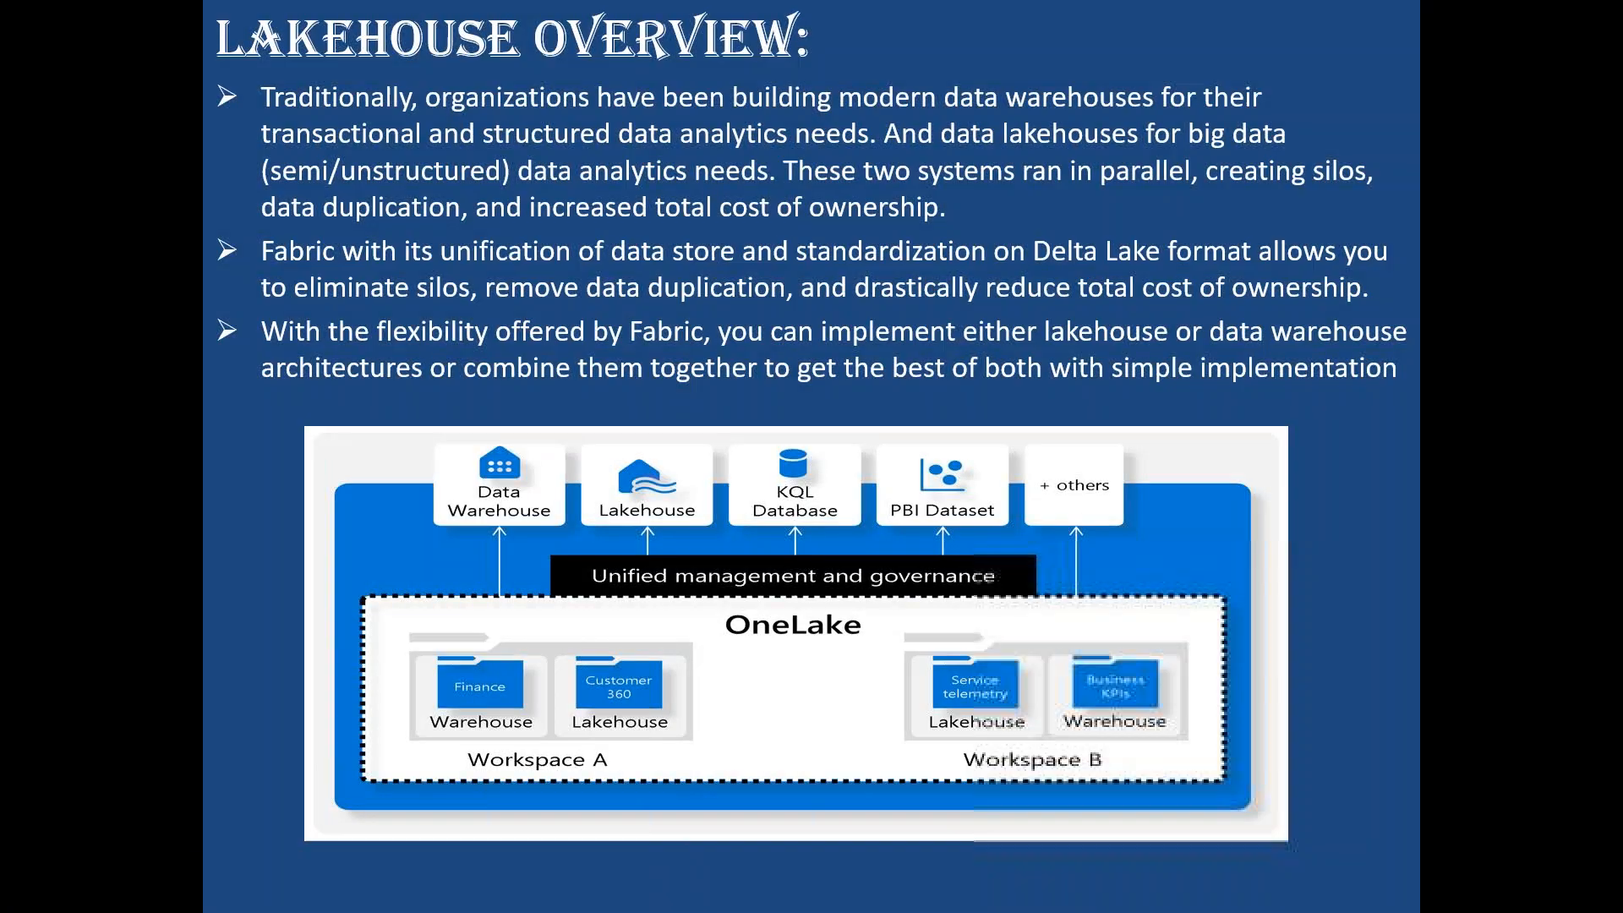